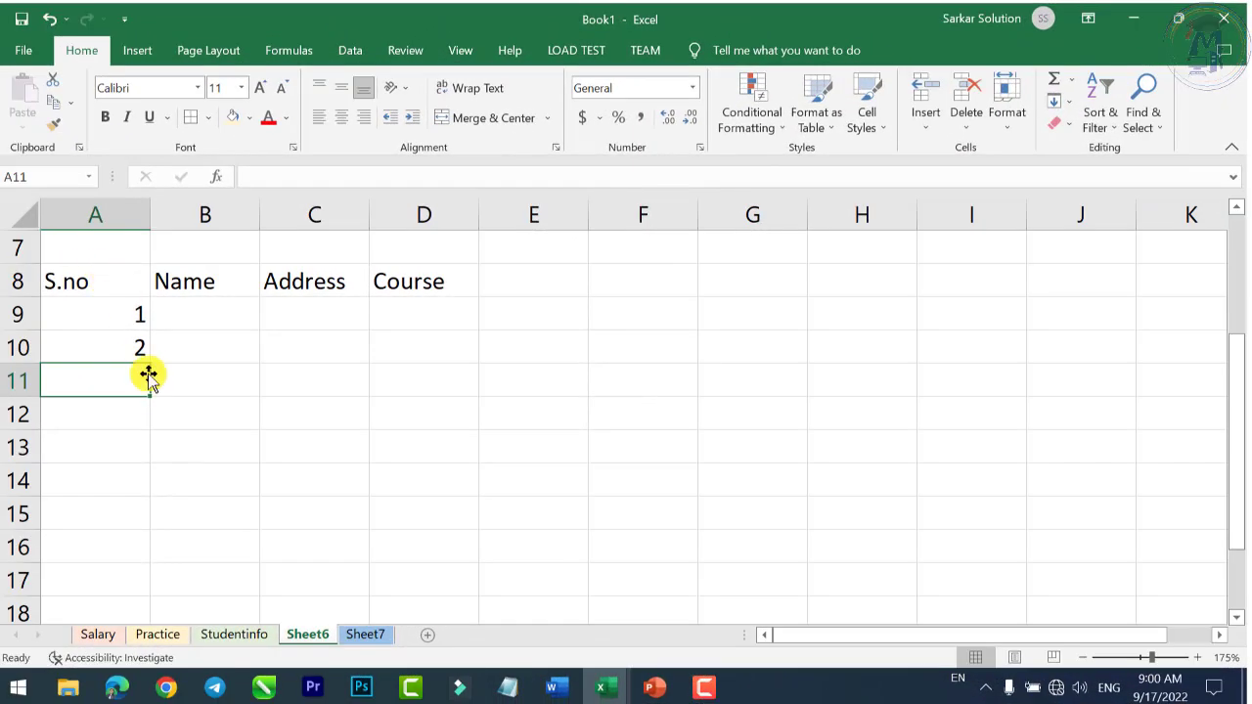
Step: Check cells around the student table, ending on the first serial number in A9
left_click(265, 416)
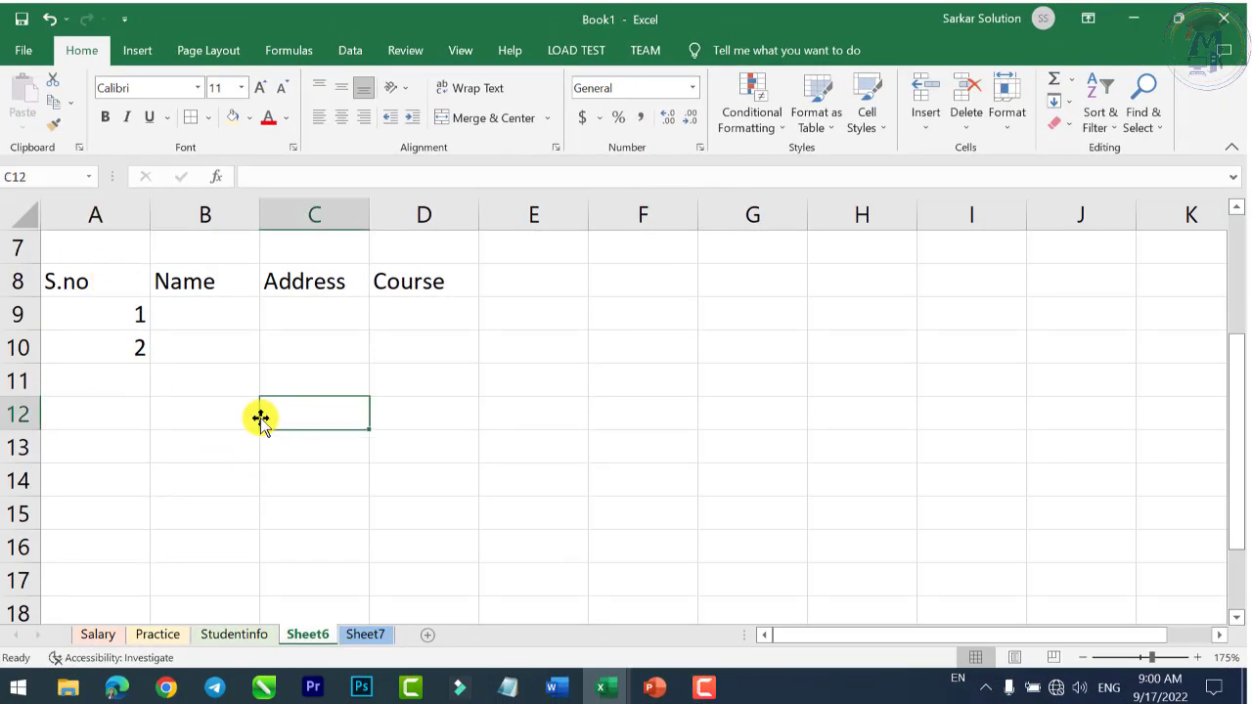
left_click(131, 320)
left_click(230, 379)
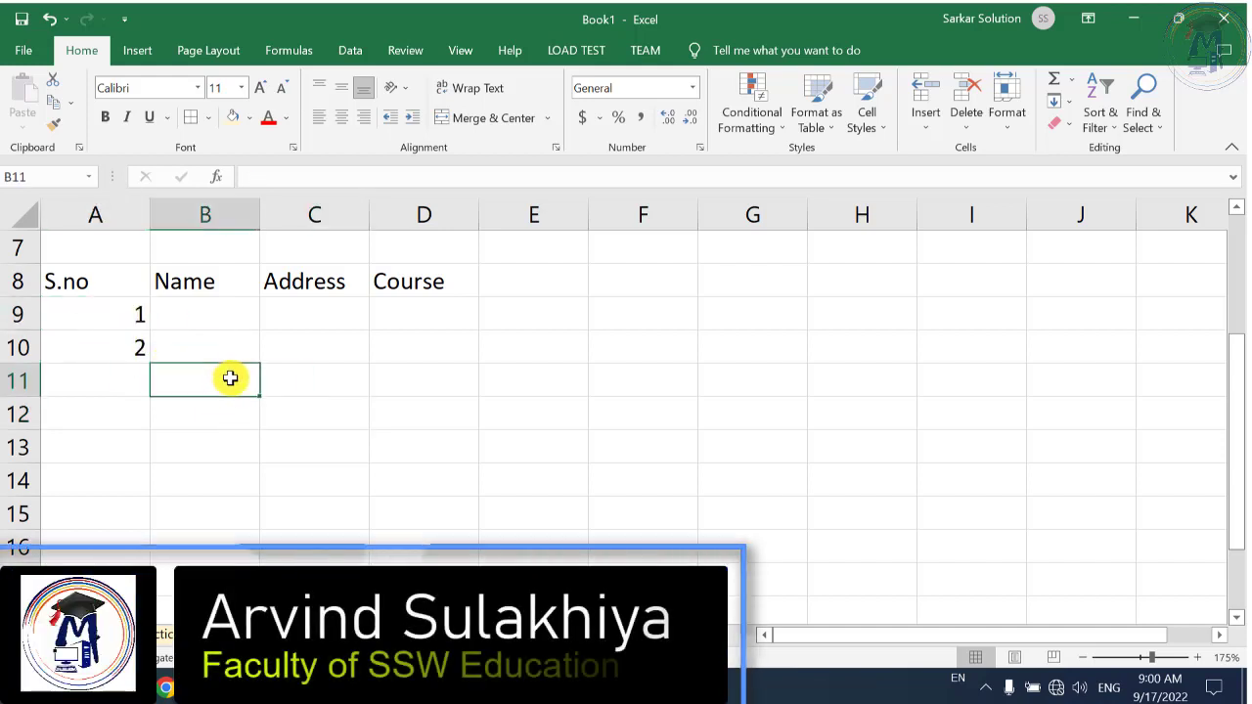
left_click(143, 316)
left_click(195, 343)
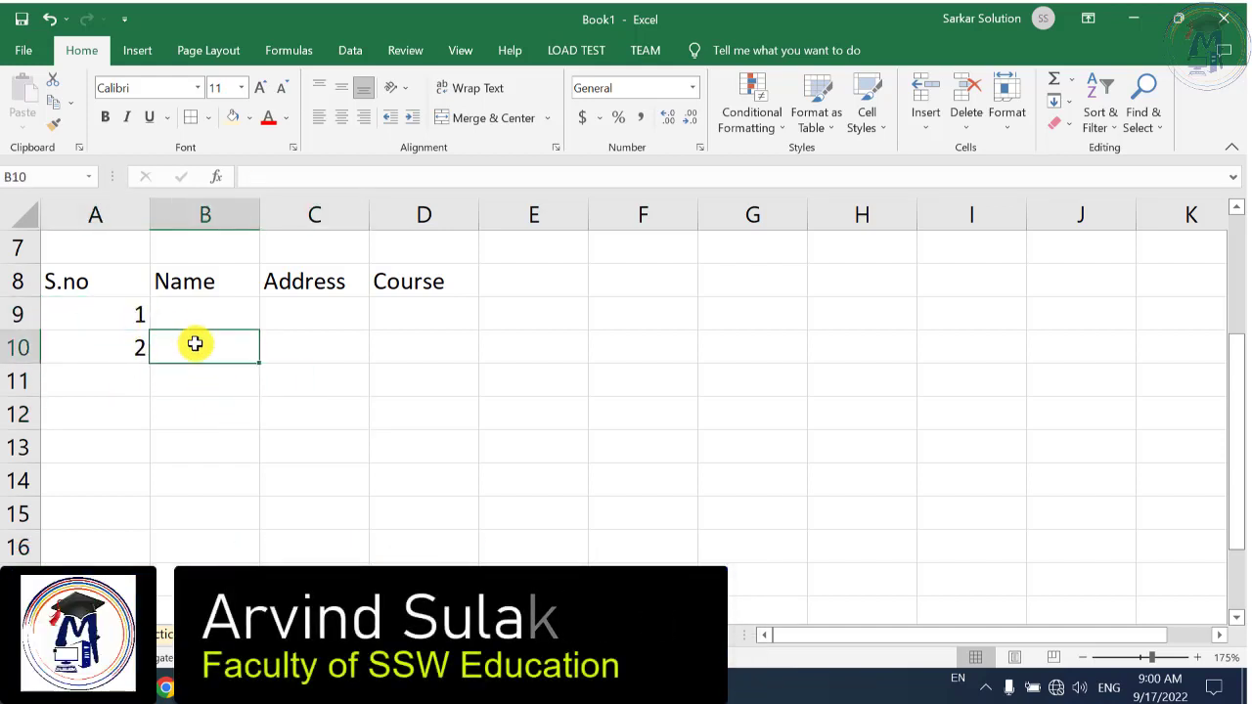
left_click(114, 315)
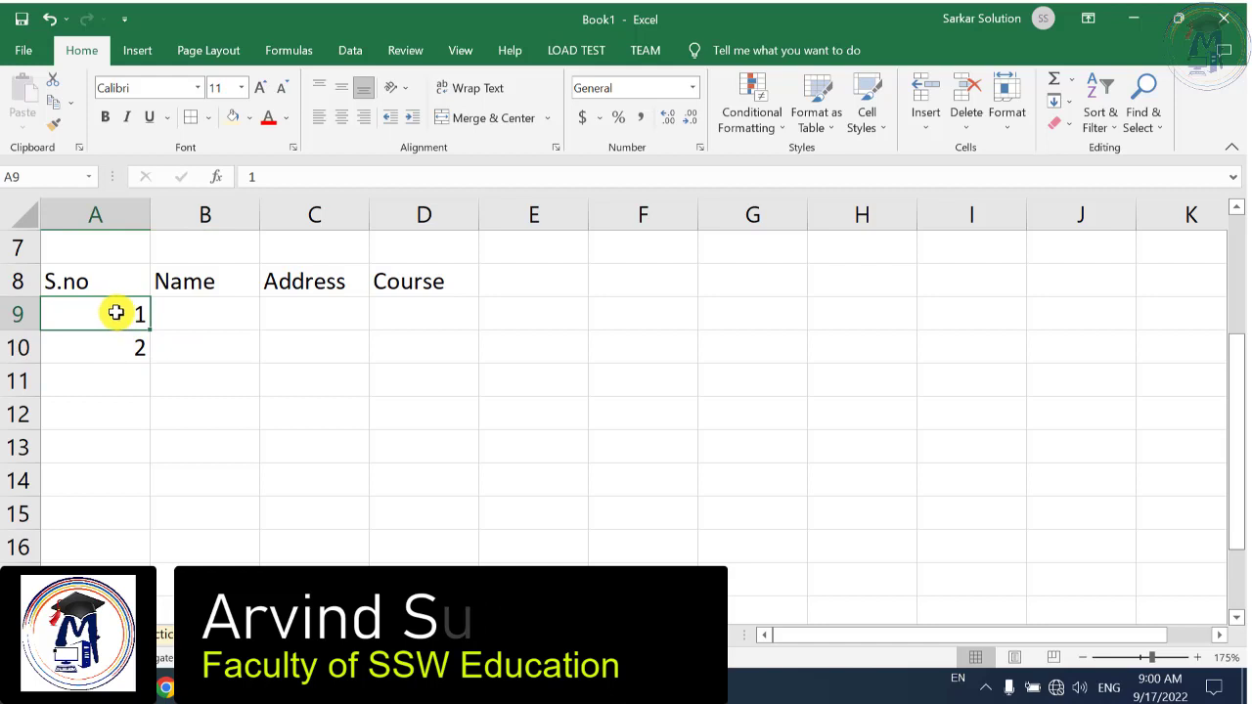
left_click(187, 342)
left_click(123, 313)
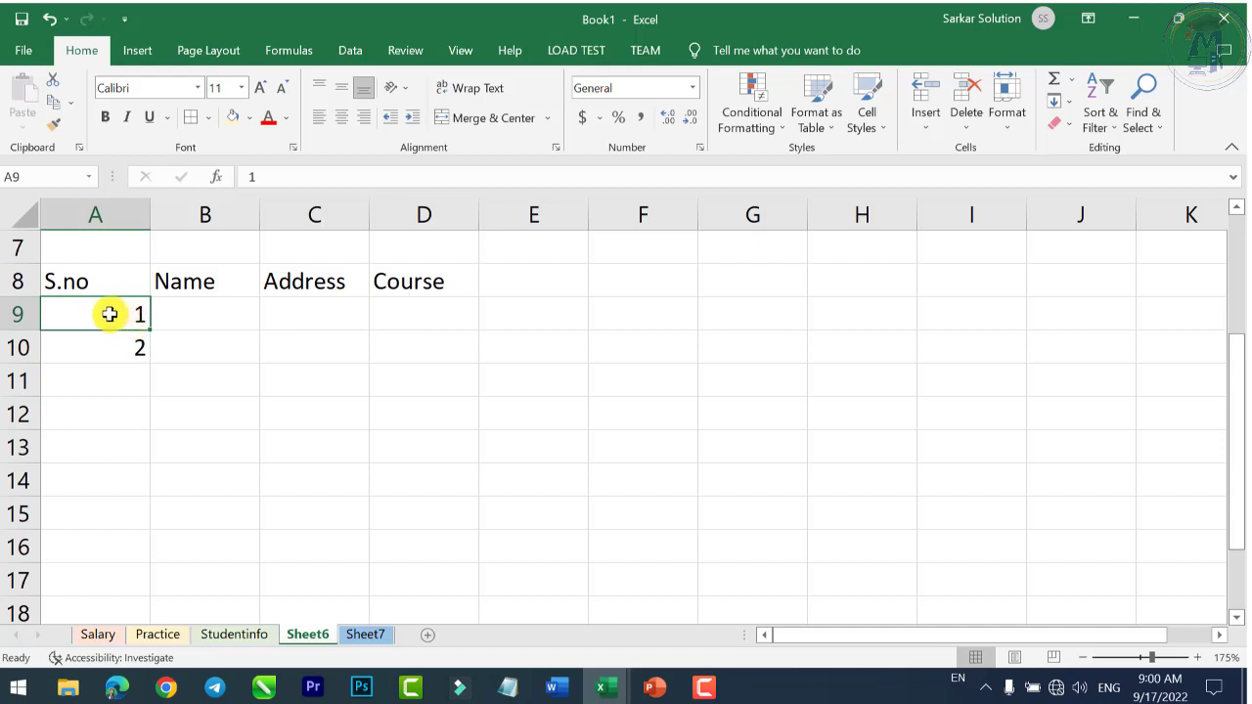
left_click(112, 349)
left_click(112, 309)
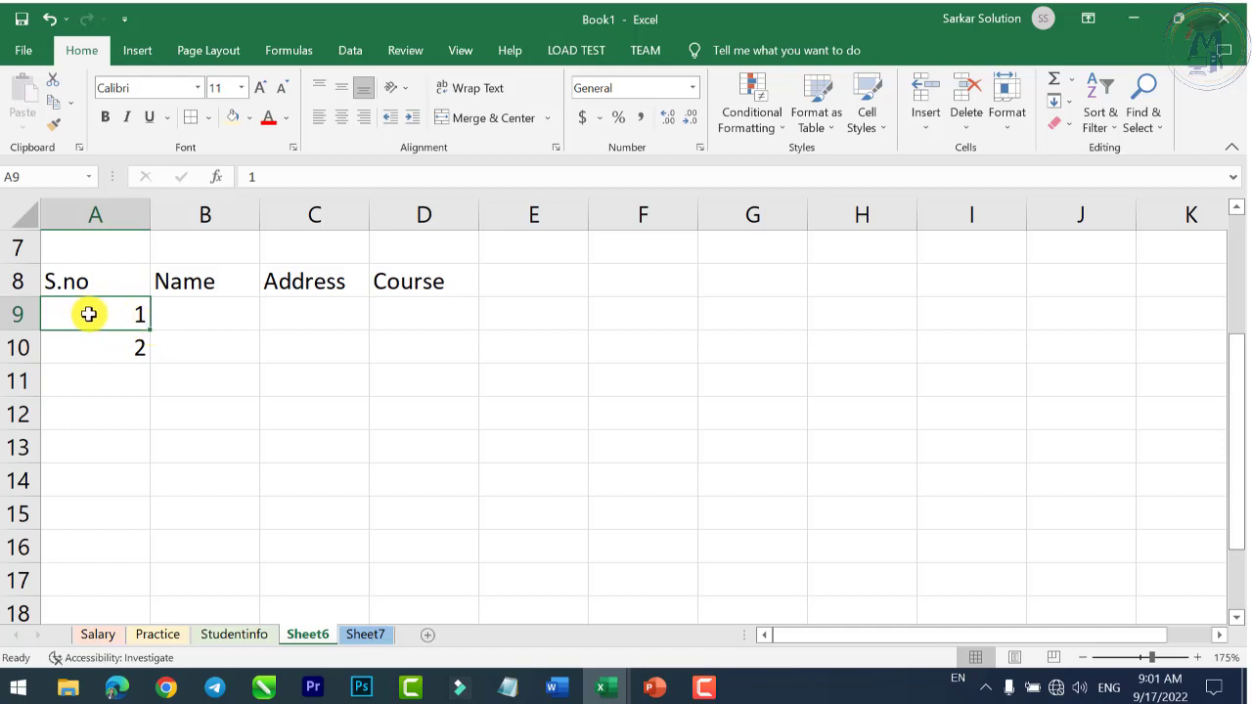
Step: Select the S.no cells A9:A17, then move the 1 to C14 and back into A9
left_click_drag(89, 315, 101, 590)
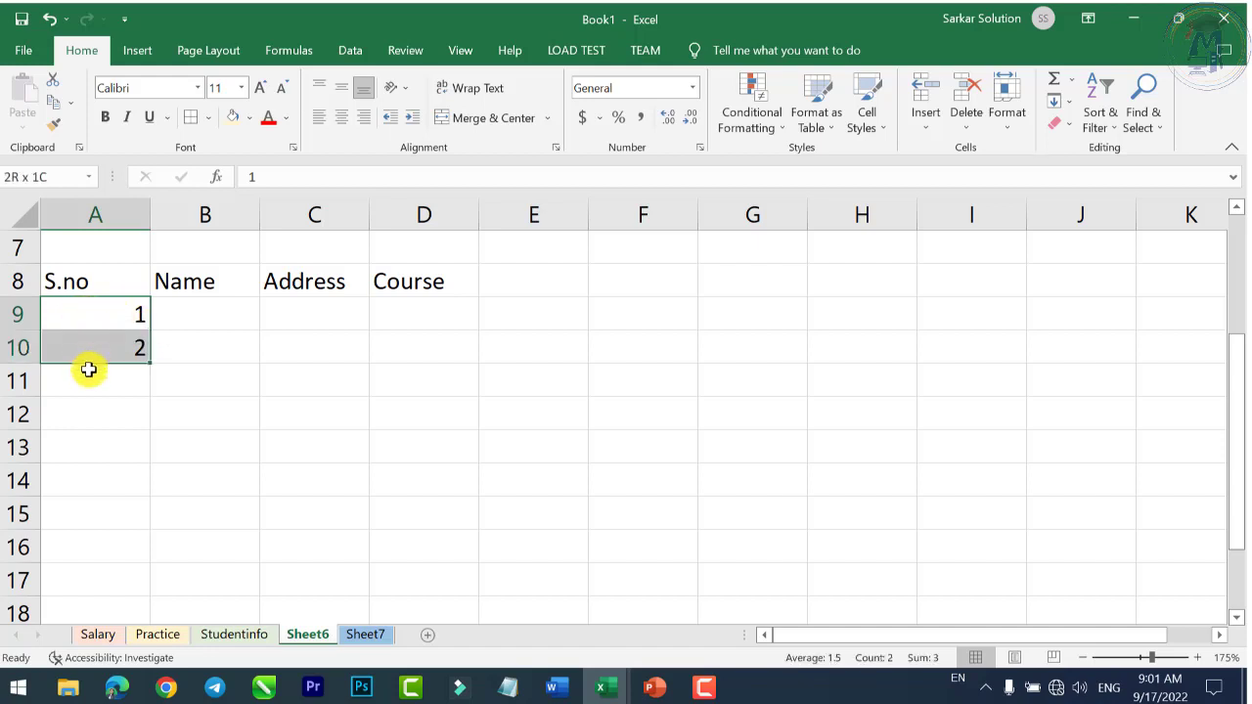
left_click(98, 314)
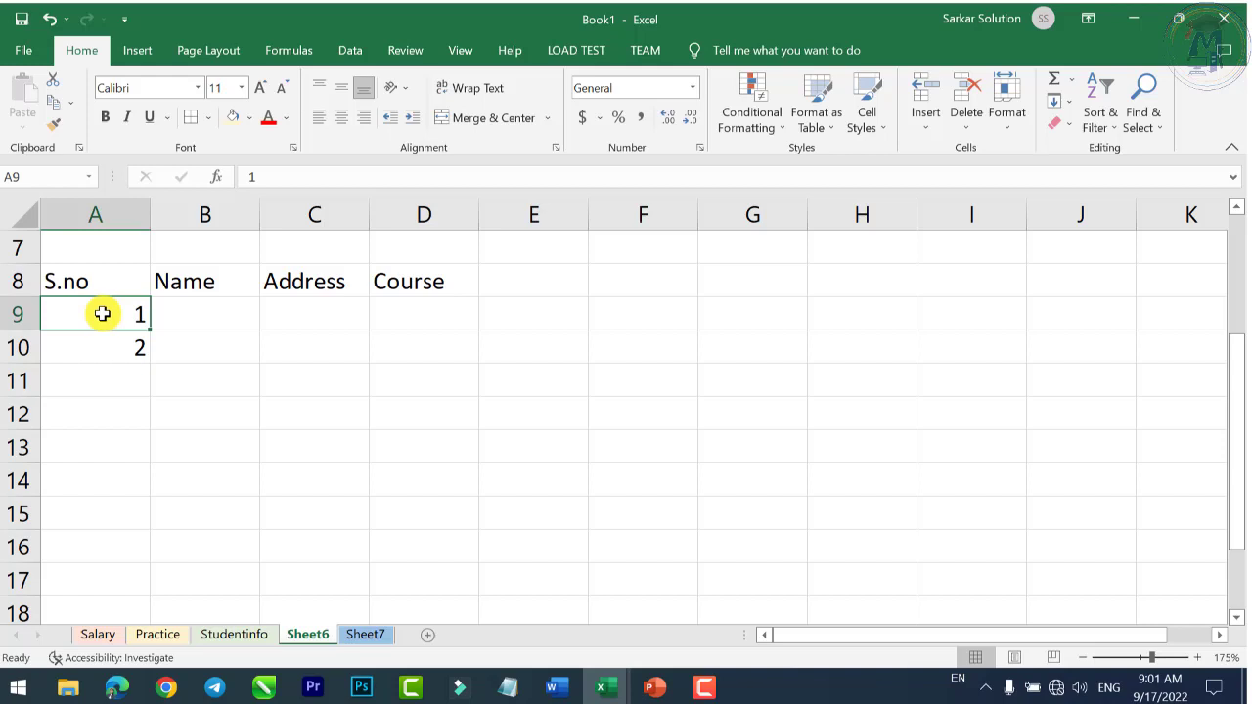
left_click_drag(103, 313, 103, 584)
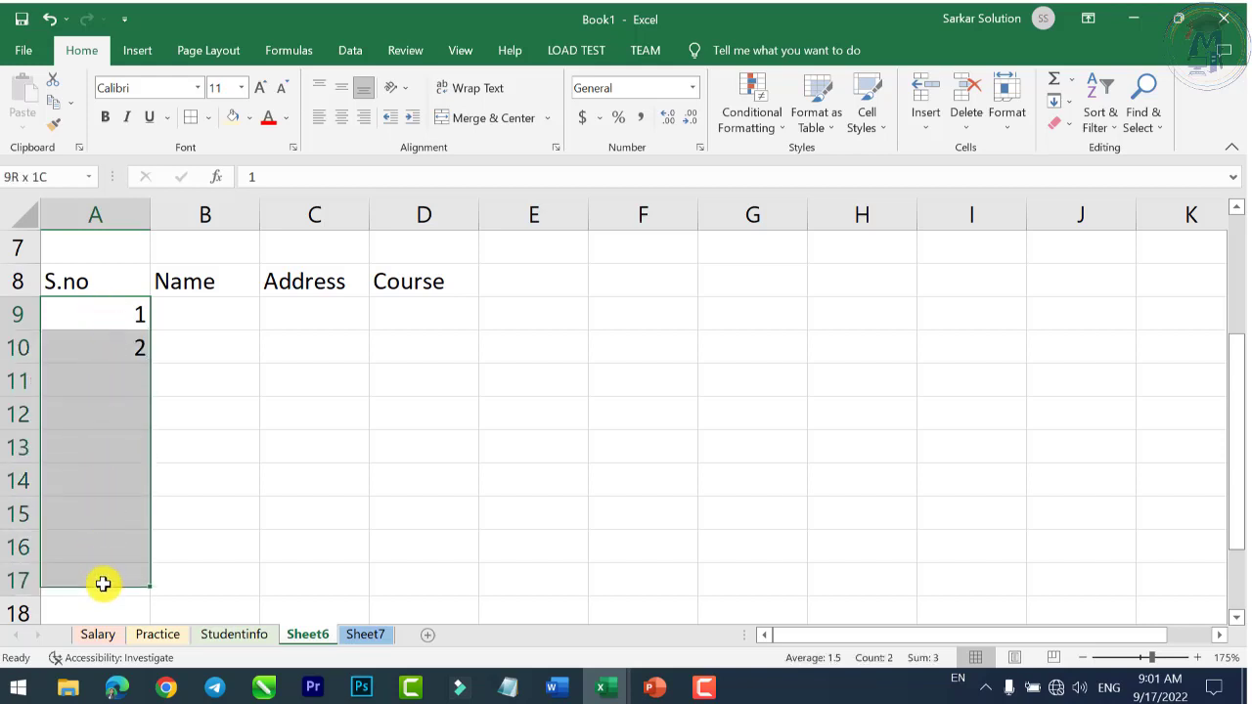
left_click(116, 324)
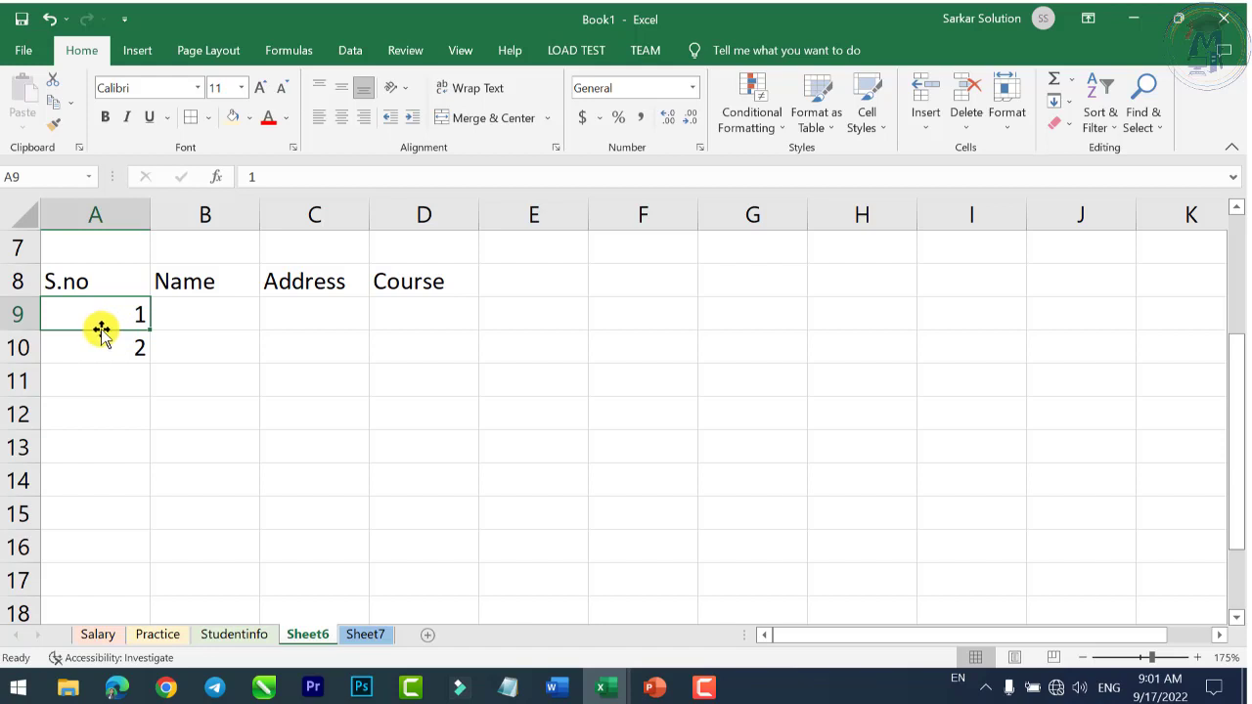
left_click_drag(102, 330, 280, 484)
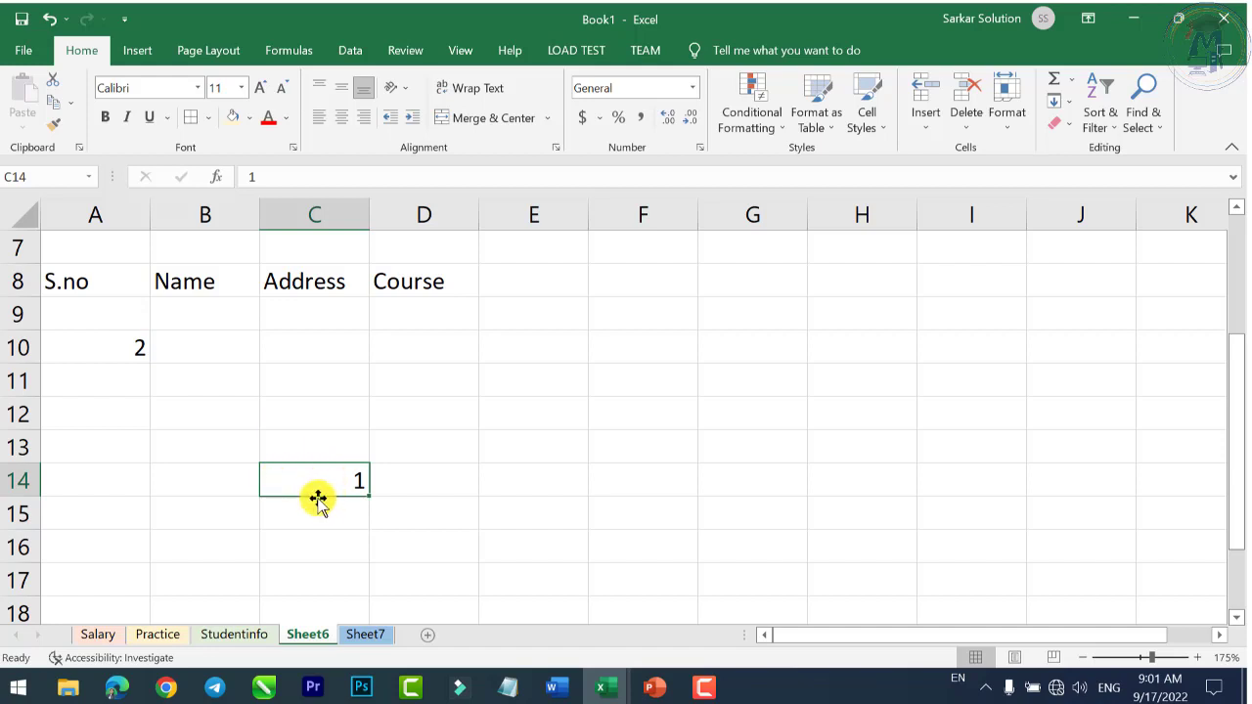
mouse_move(318, 497)
left_mouse_down()
mouse_move(157, 335)
mouse_move(122, 322)
left_mouse_up()
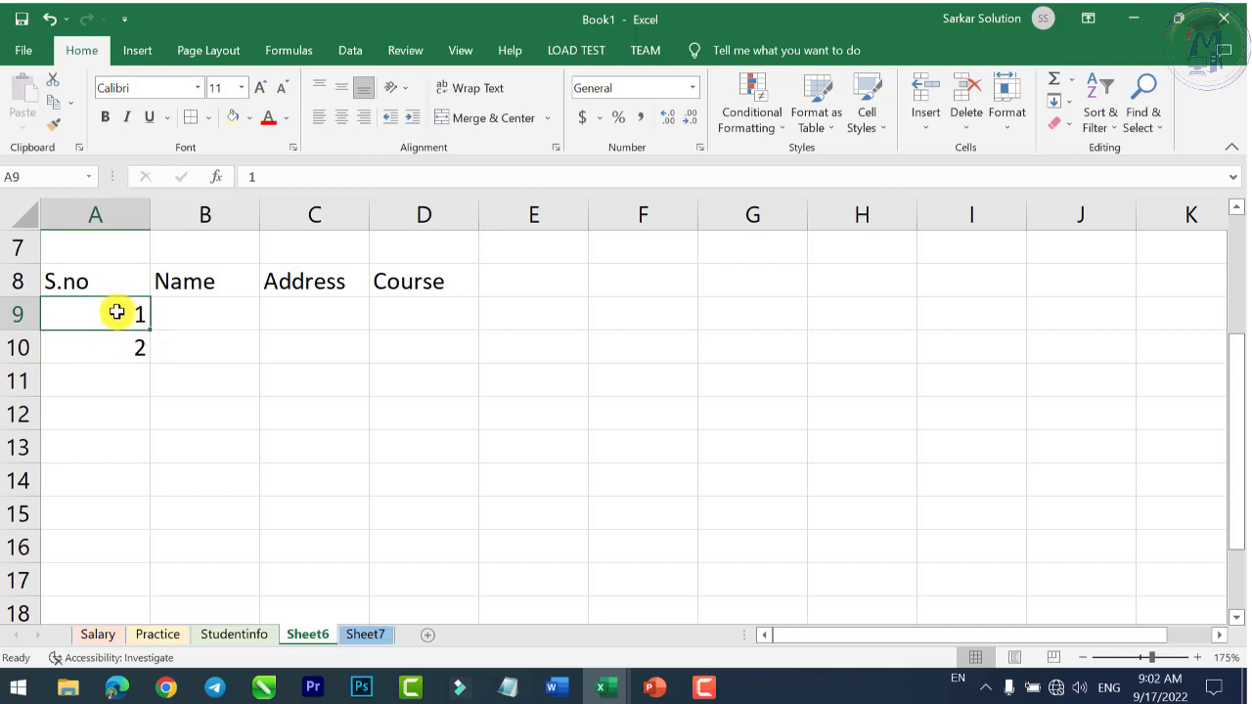
Step: Select the starting numbers 1 and 2 in A9:A10 and fill the numbering down to 10
left_click_drag(117, 311, 117, 344)
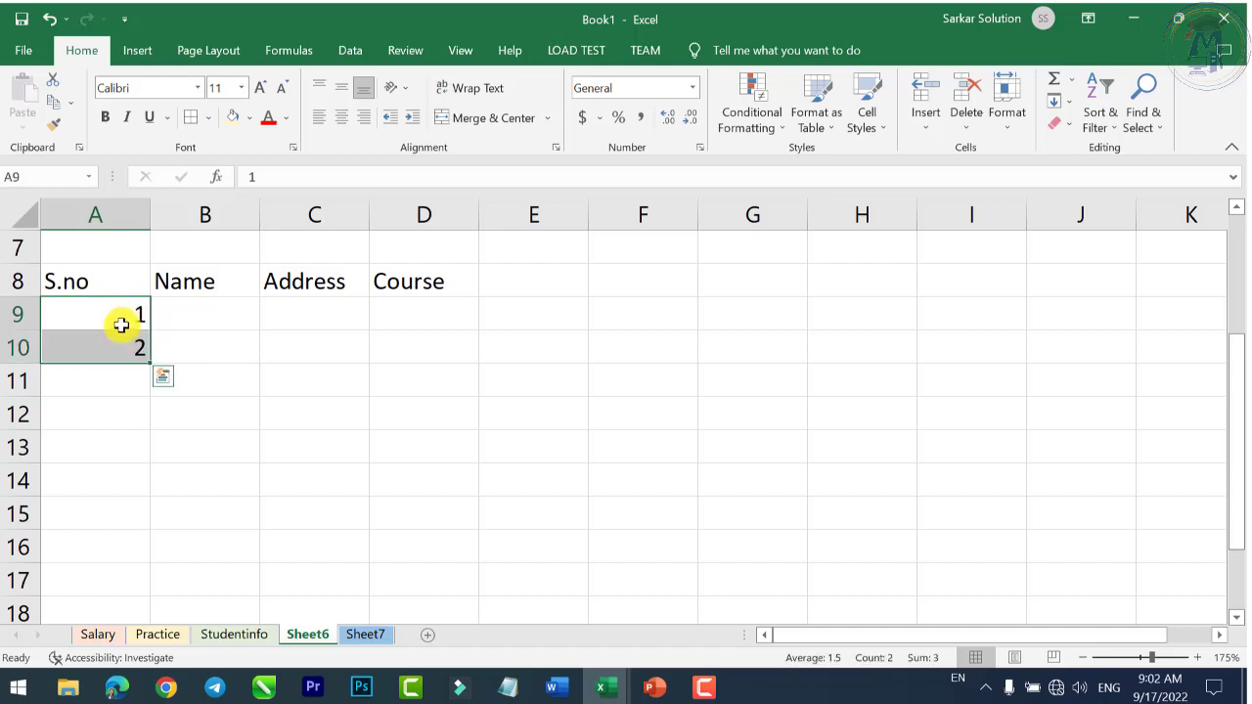
left_click(121, 316)
left_click(193, 344)
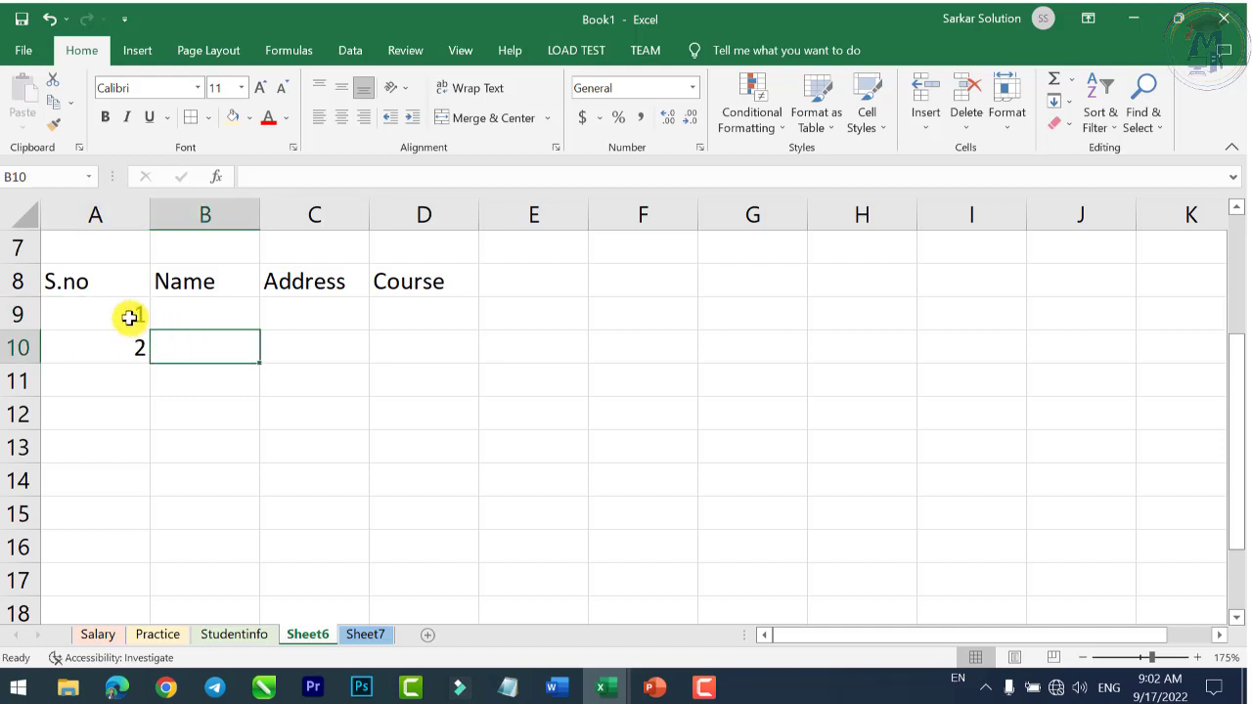
left_click(126, 321)
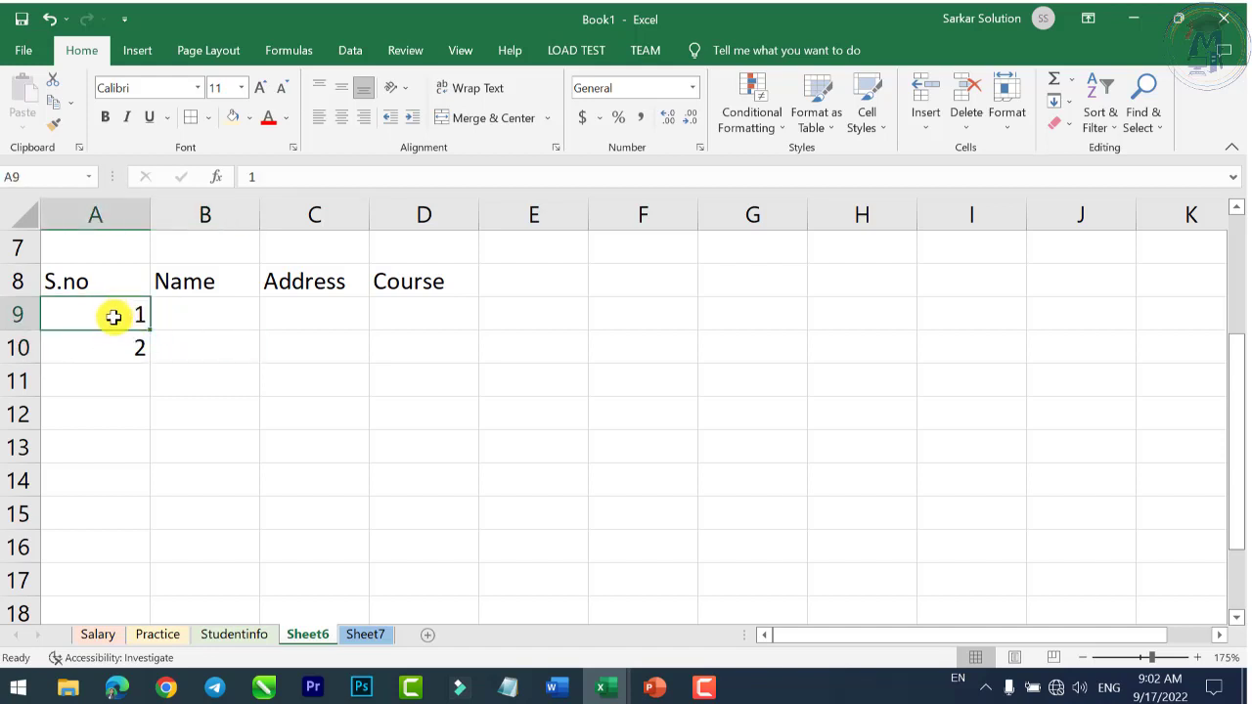
left_click_drag(113, 316, 116, 338)
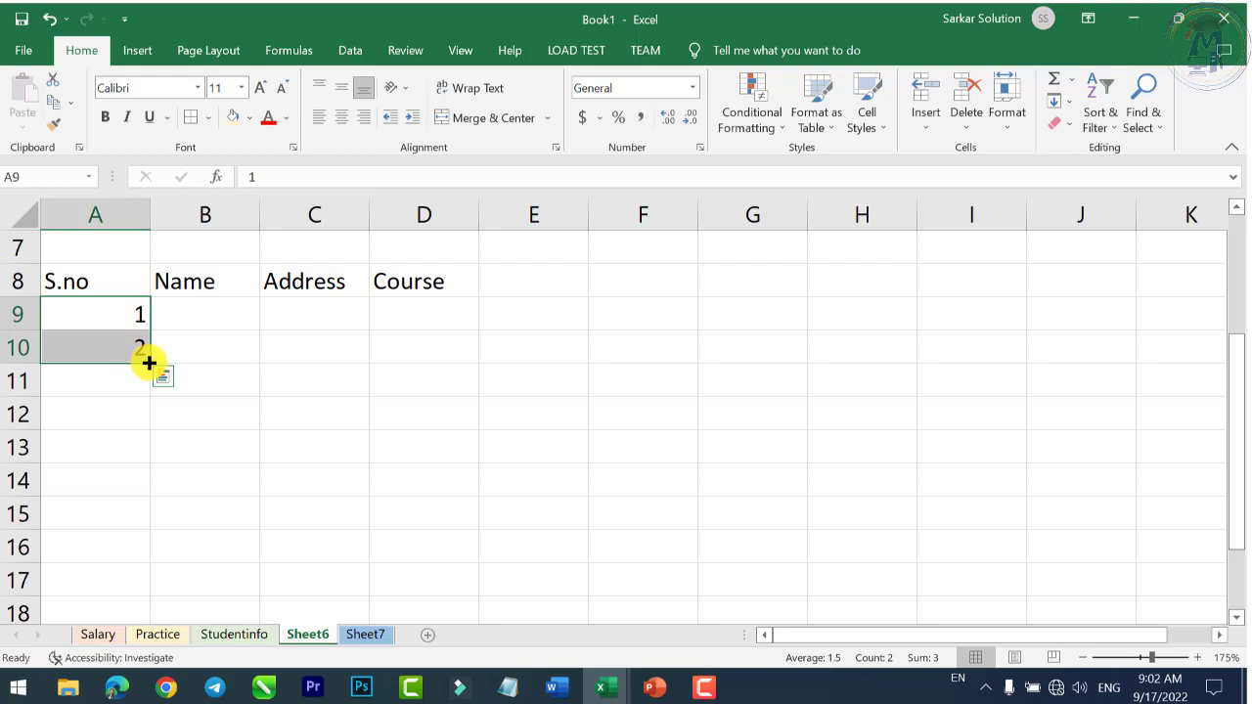
left_click_drag(149, 363, 156, 620)
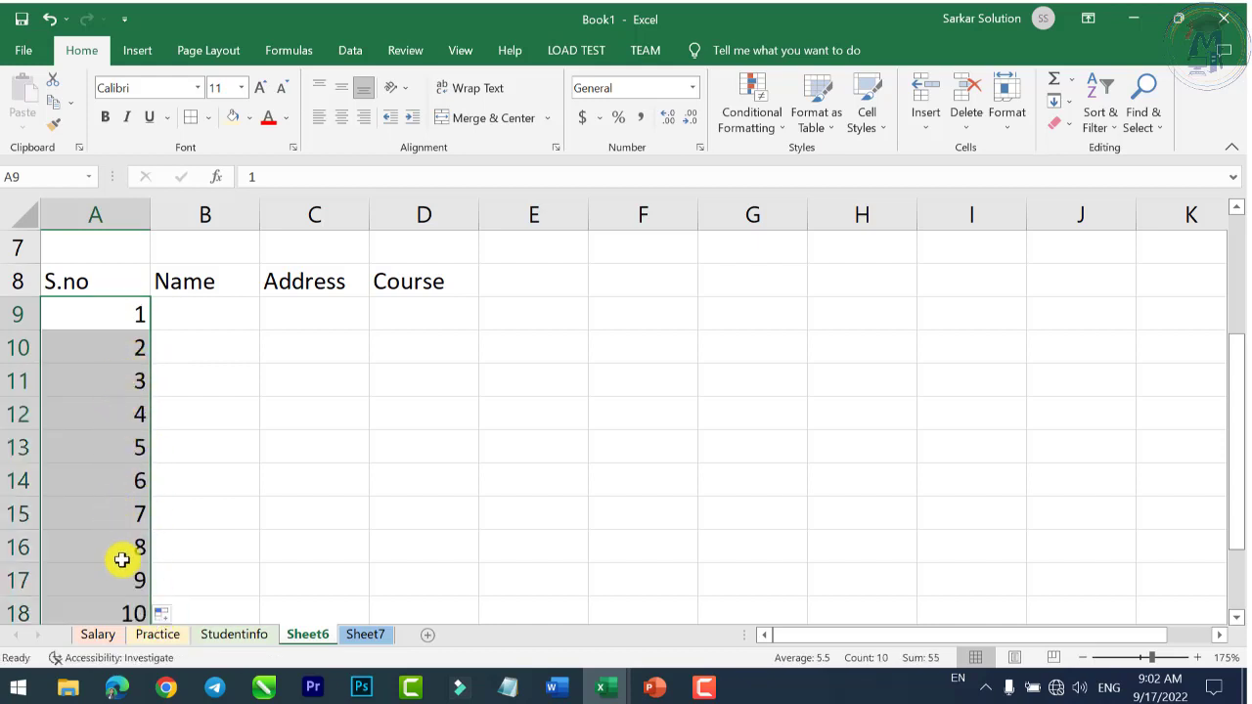
Step: Reselect the starting numbers 1 and 2 in A9:A10
left_click(200, 373)
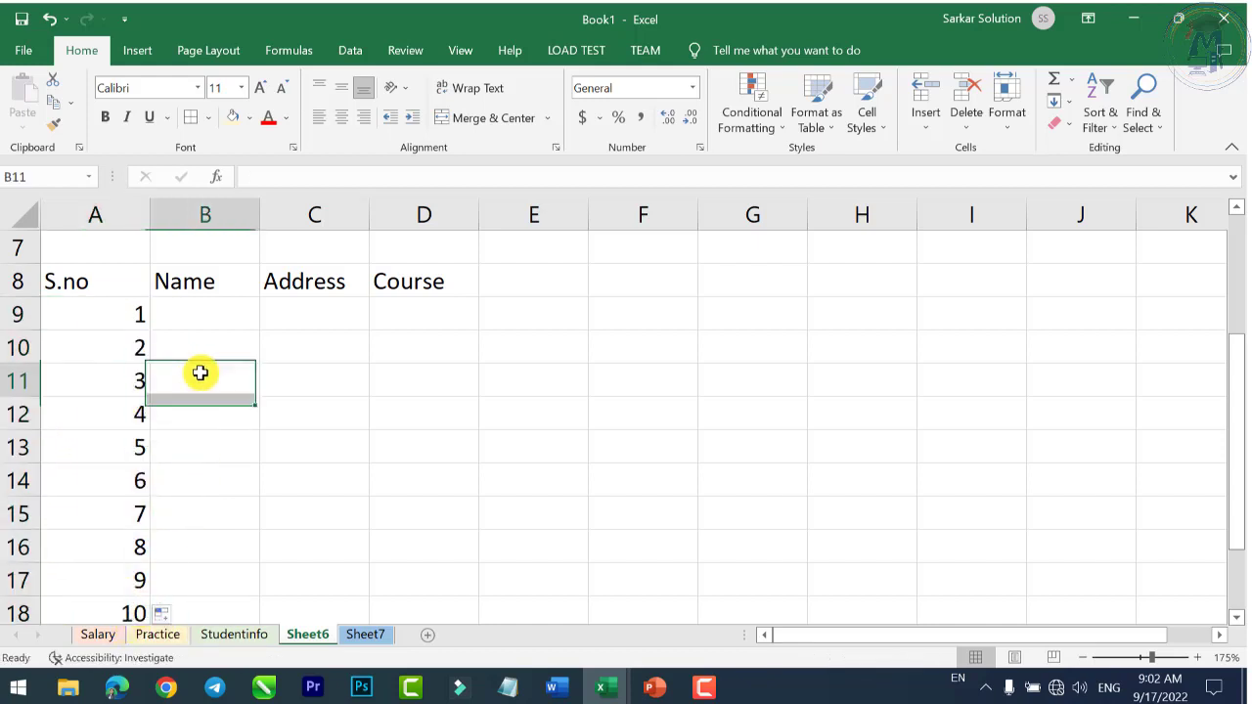
left_click(126, 315)
left_click(127, 347)
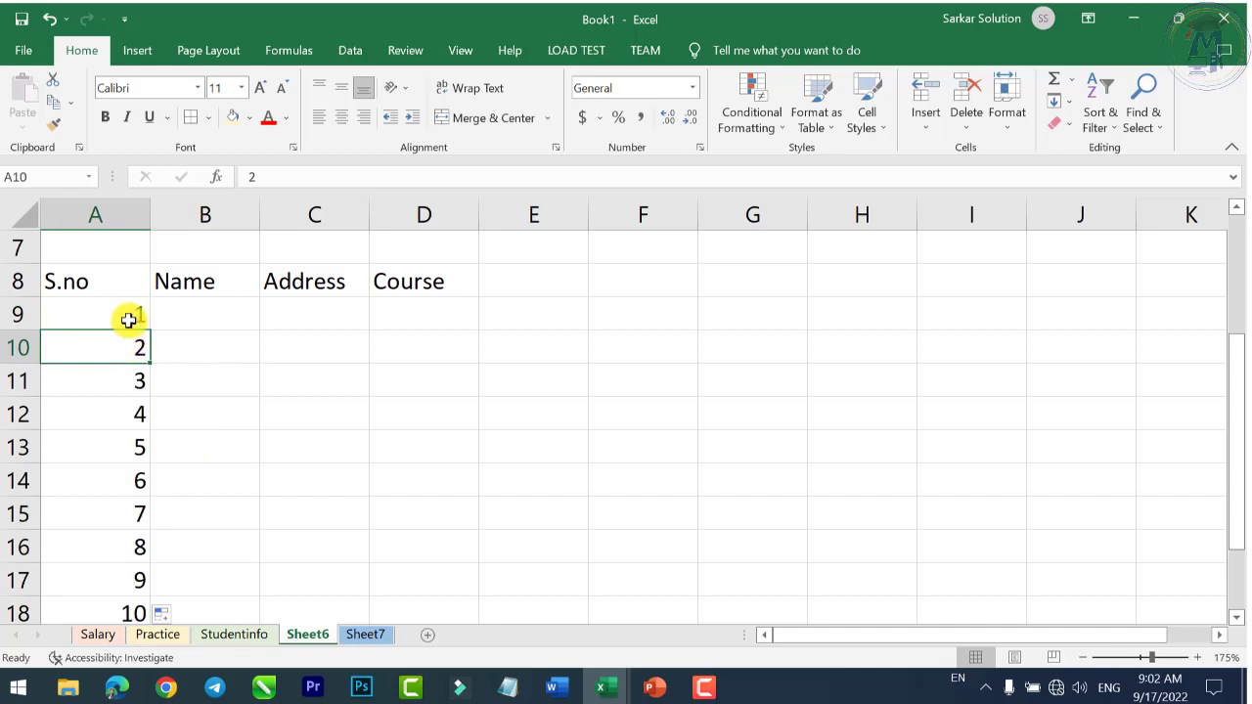
left_click(129, 317)
left_click(126, 342)
left_click(126, 312)
left_click(130, 335)
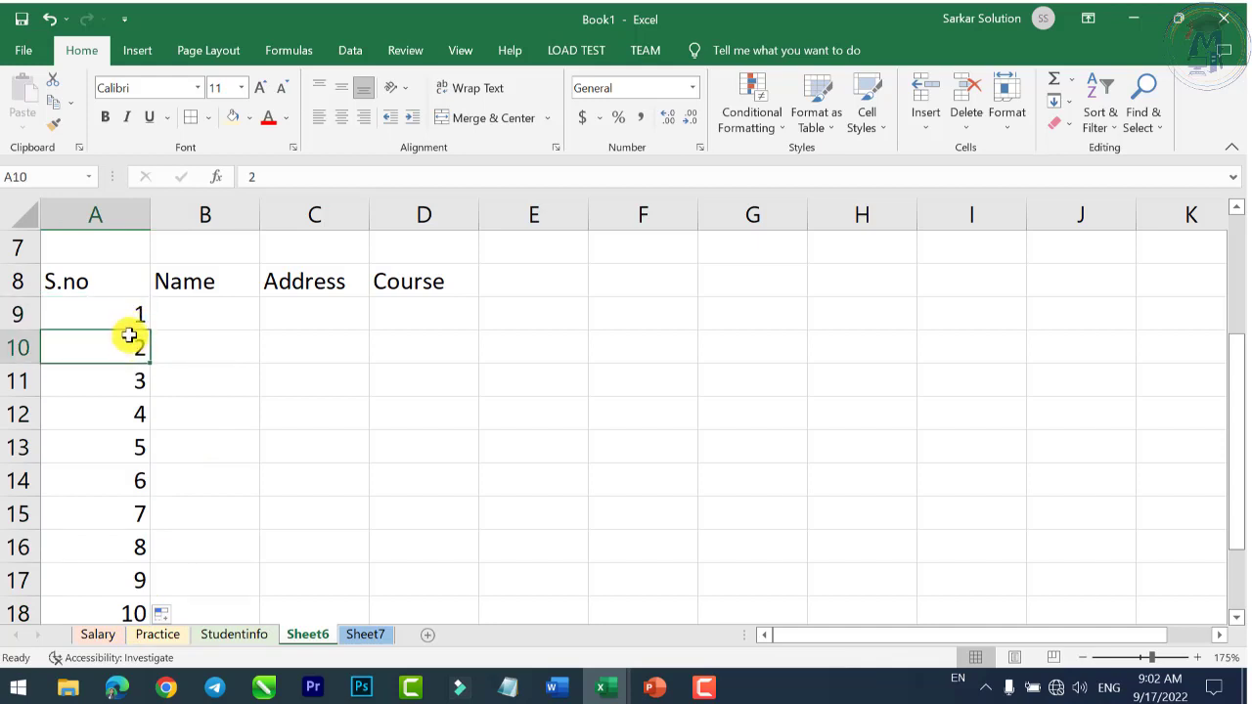
left_click(128, 315)
left_click(130, 340)
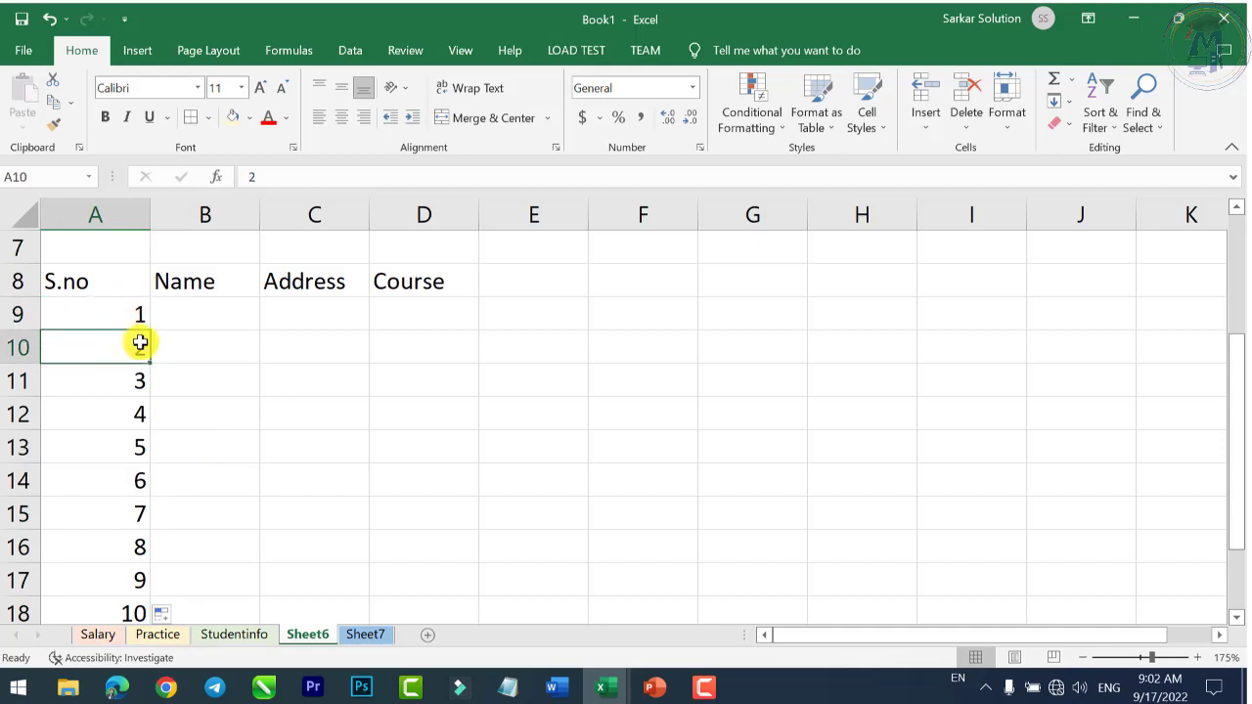
left_click_drag(132, 316, 148, 360)
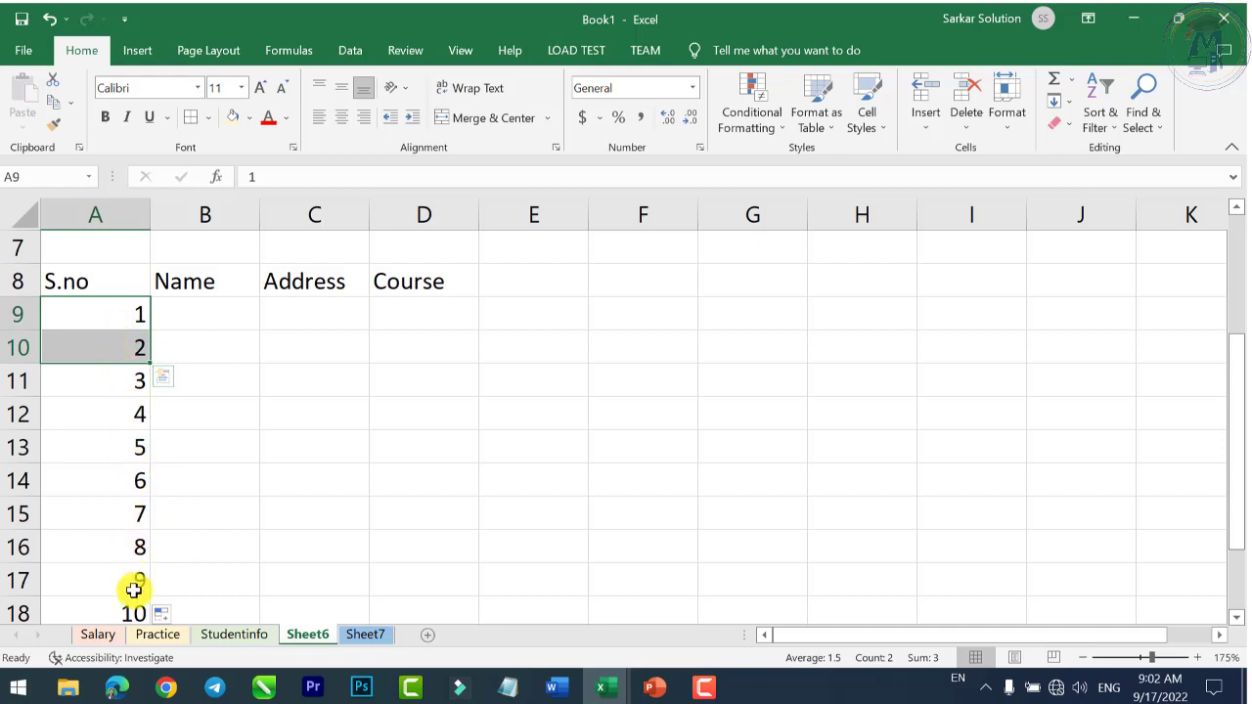
Step: Enter Ramesh and Suresh as the first two names in B9:B10
left_click(209, 321)
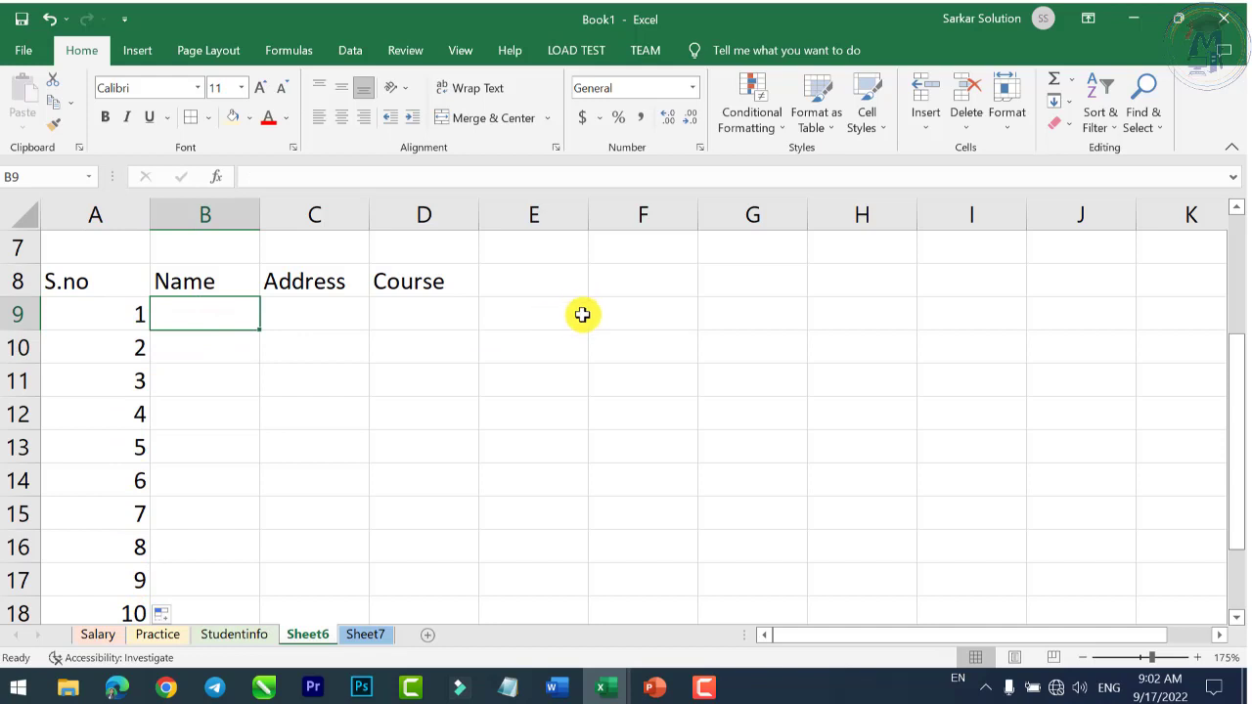
type("Ramesh")
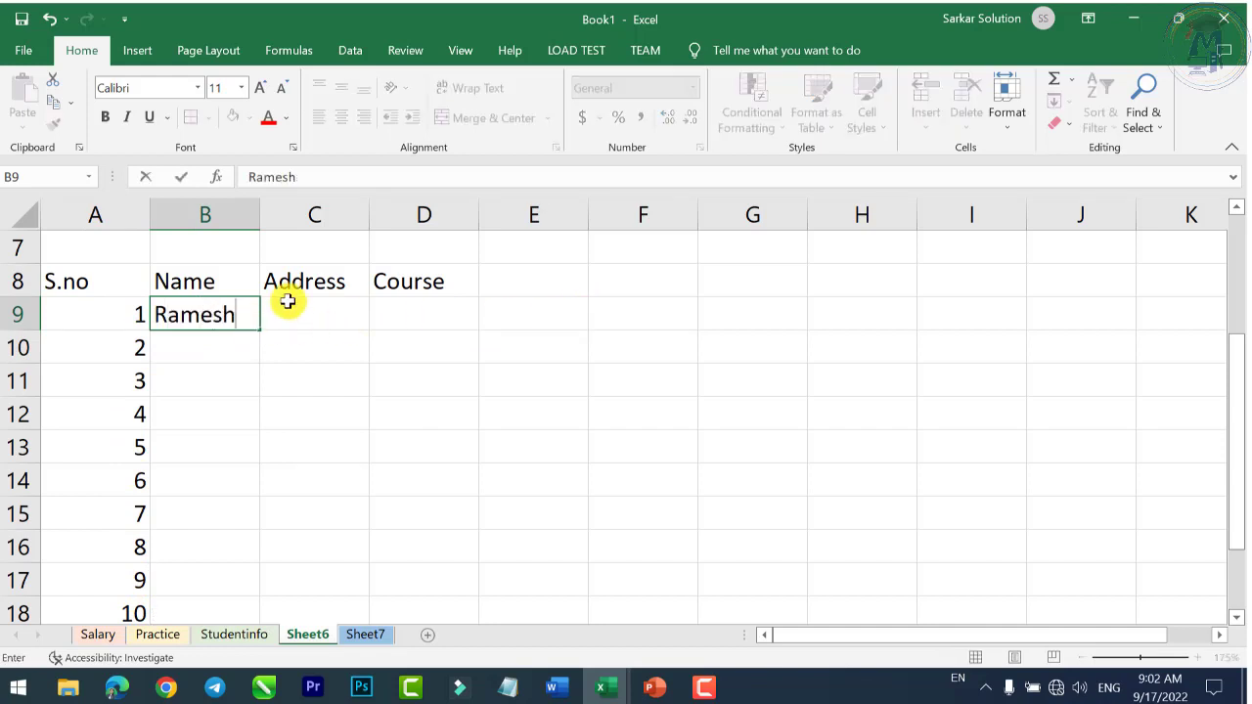
key("Return")
type("Suresh")
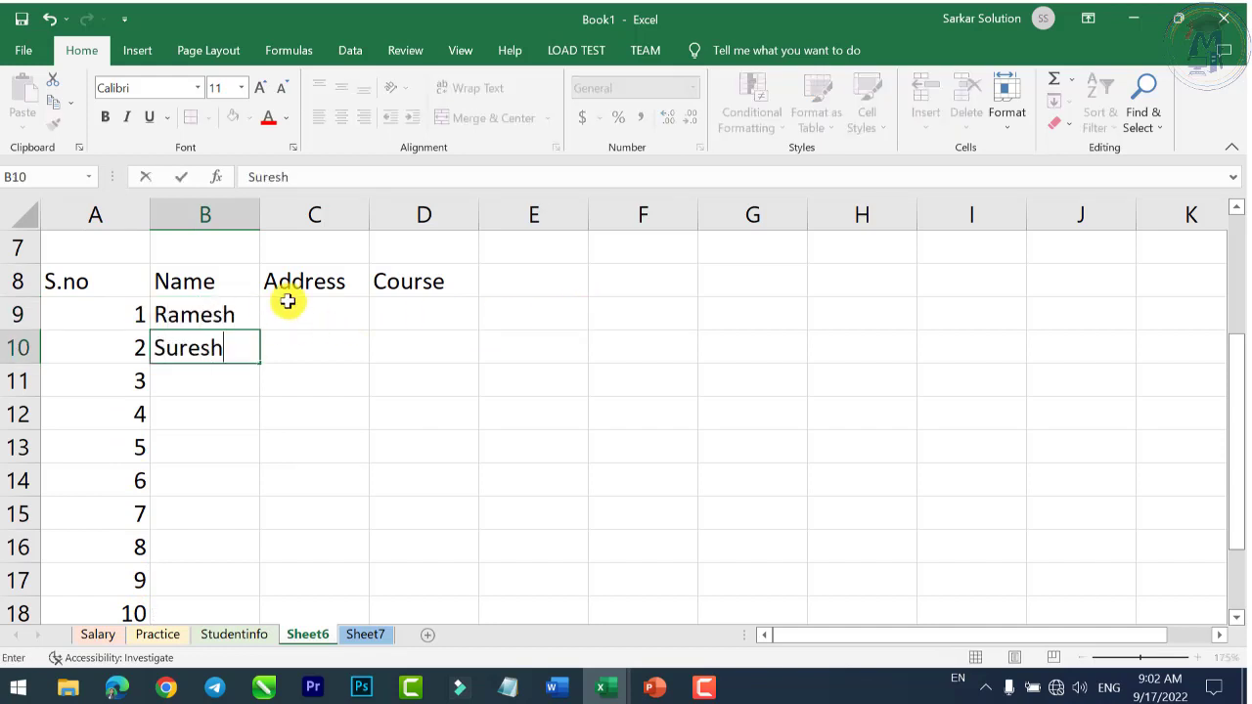
key("Return")
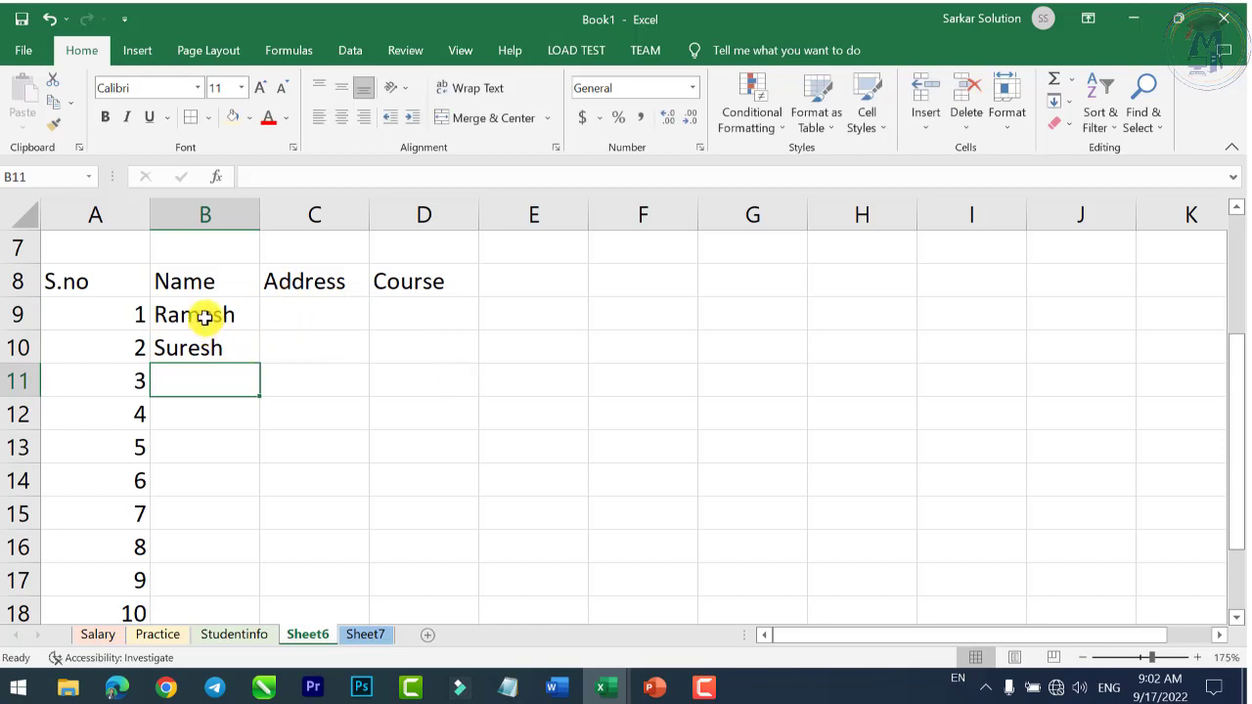
left_click(203, 316)
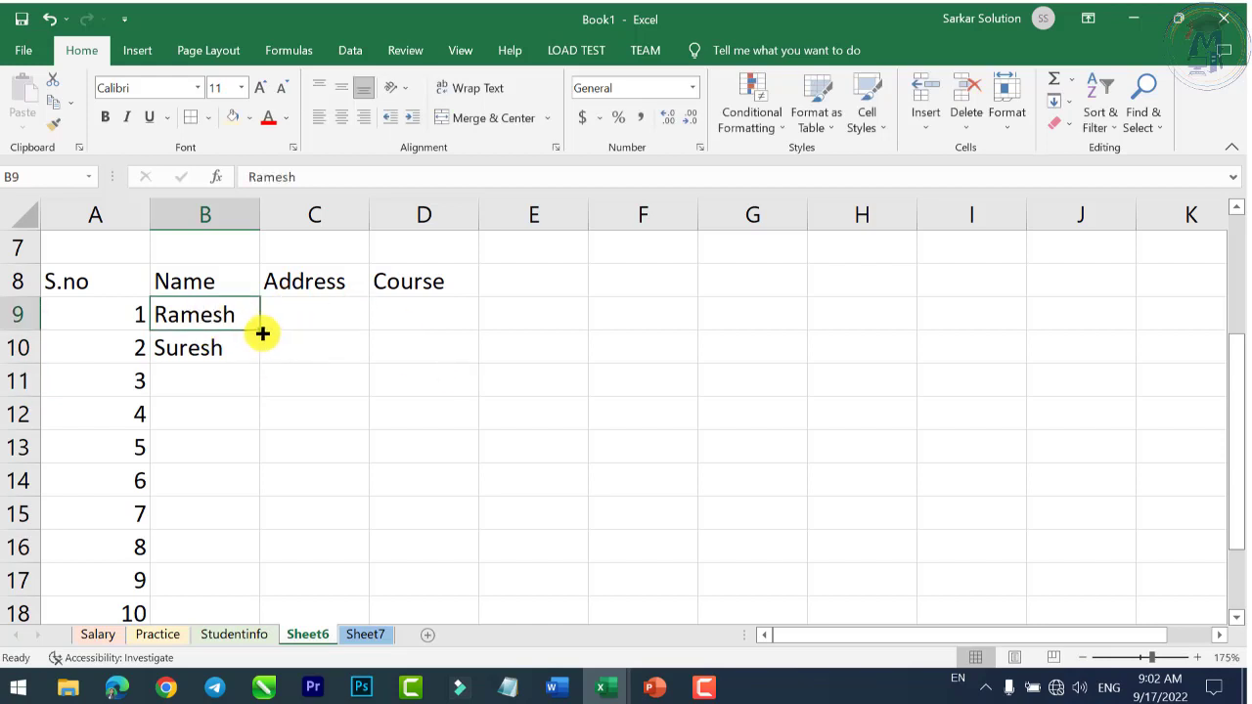
Step: Copy the single 1 in A9 down to A18 and switch it to Fill Series, giving 1–10
left_click(126, 316)
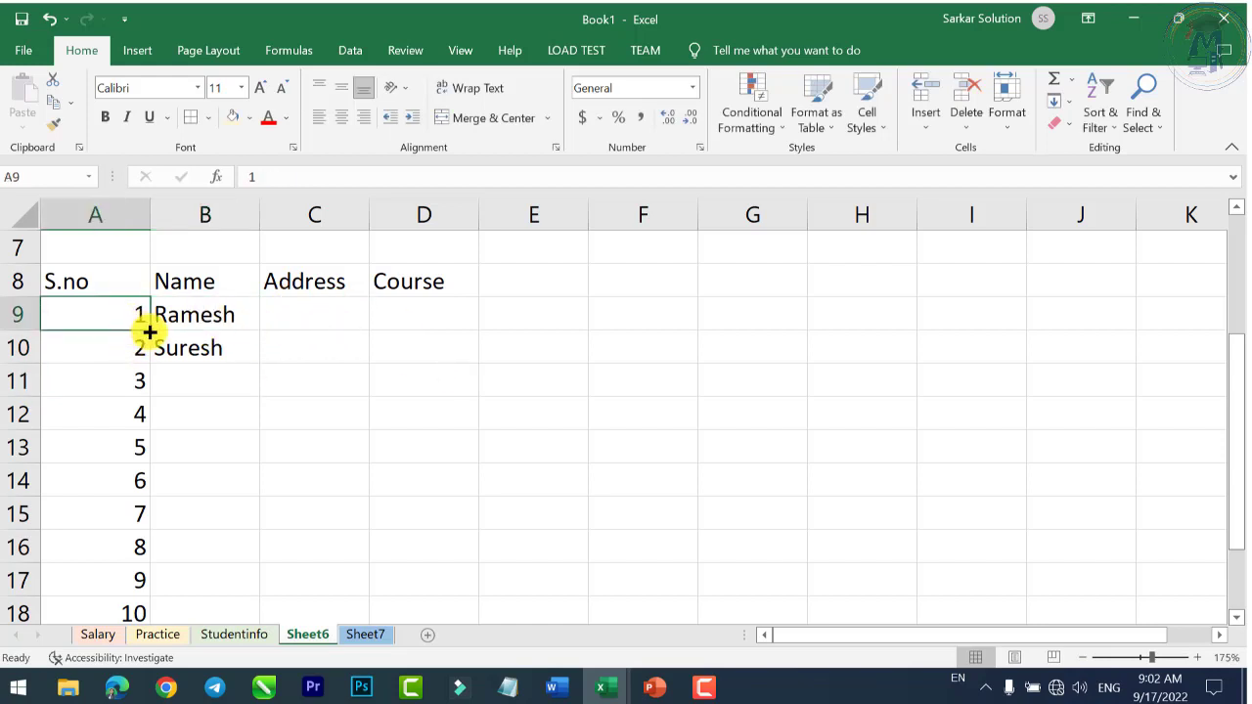
left_click_drag(146, 350, 161, 614)
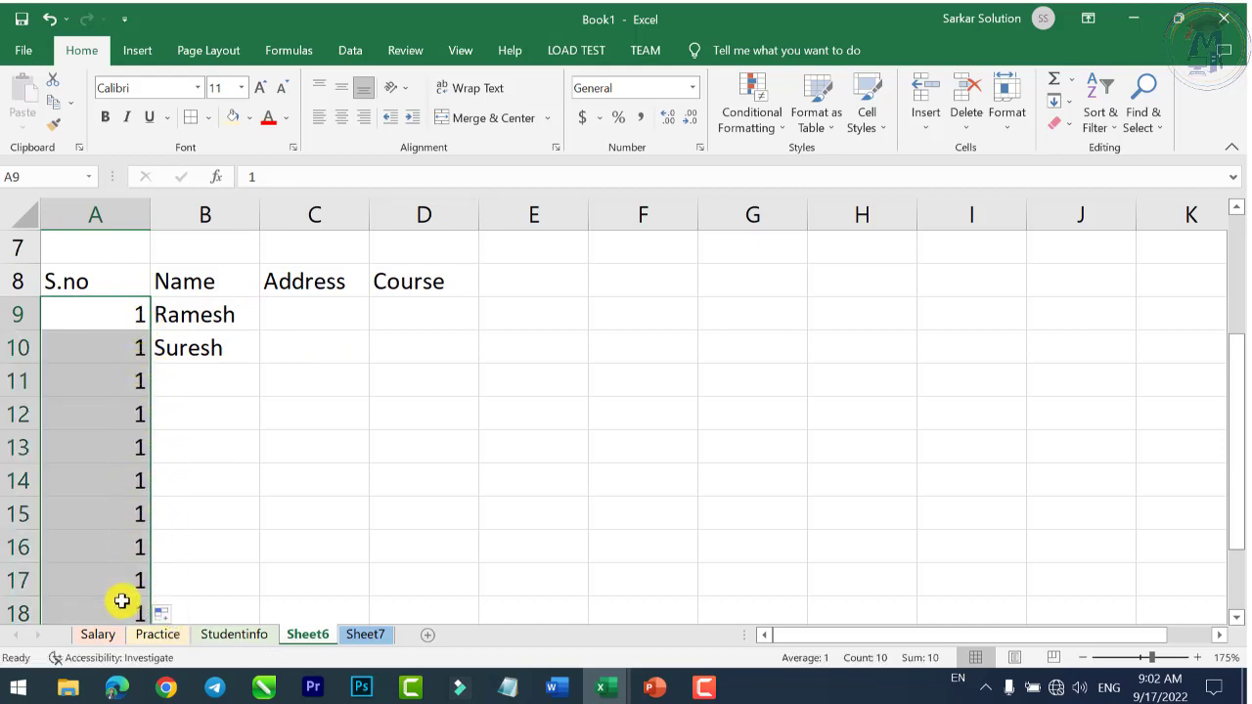
scroll(133, 422, "down", 1)
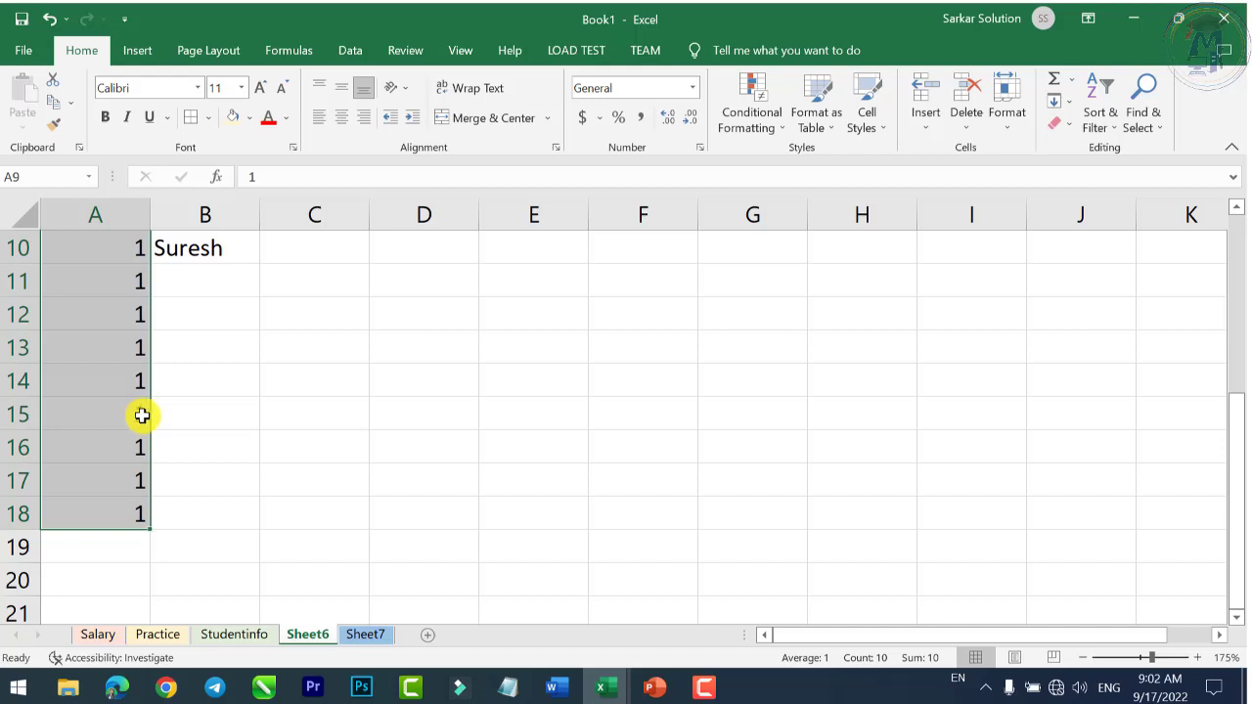
scroll(142, 416, "up", 1)
left_click(1236, 617)
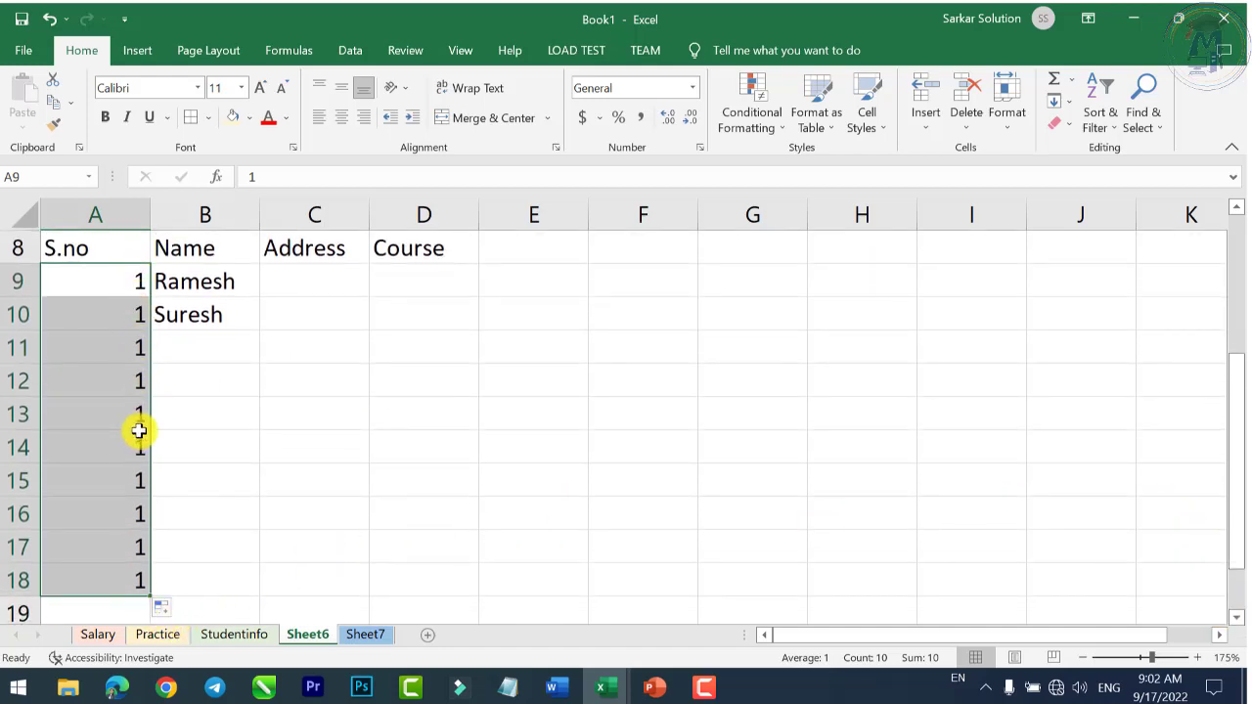
left_click(174, 607)
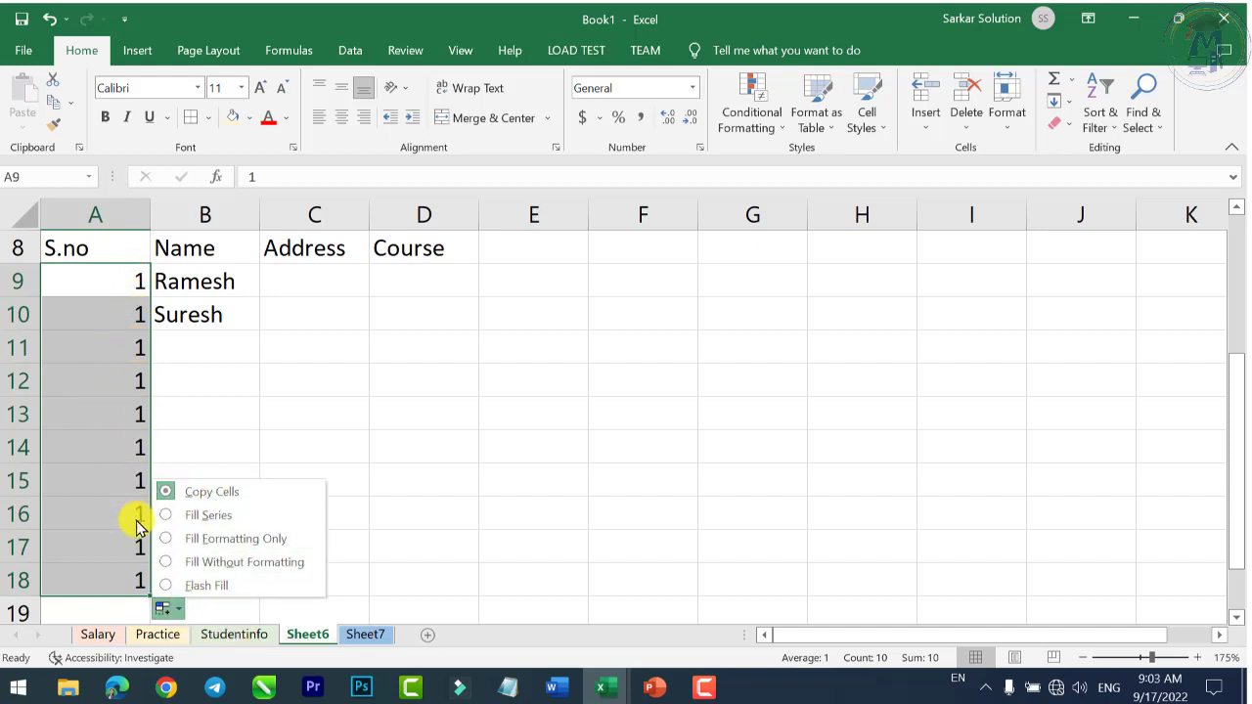
left_click(205, 519)
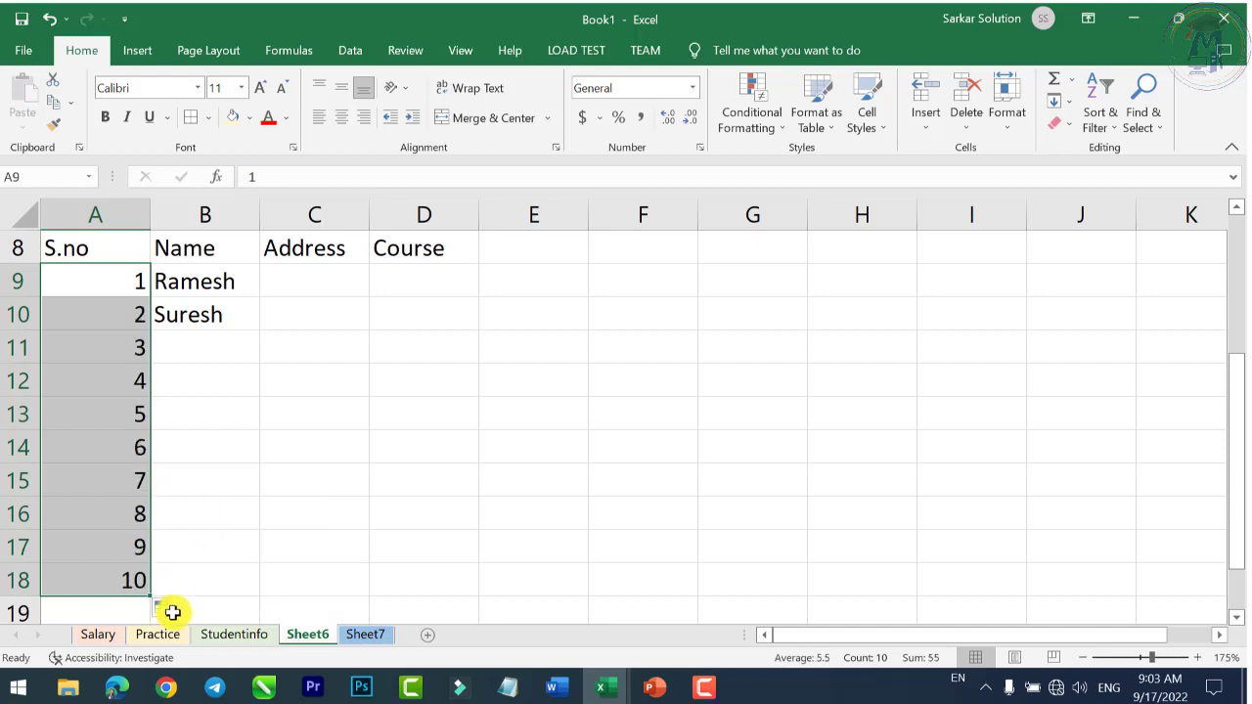
left_click(167, 608)
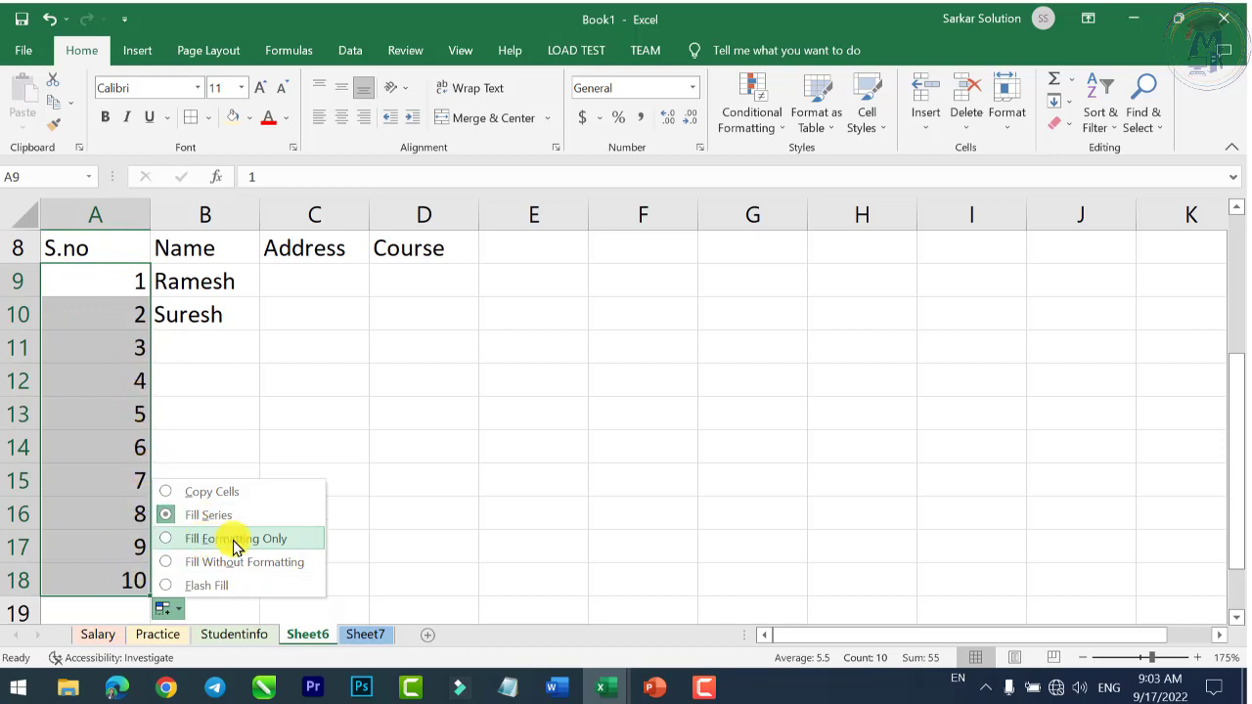
left_click(315, 319)
Step: Enter Chhindwara in C9 and widen column C to fit it
left_click(231, 281)
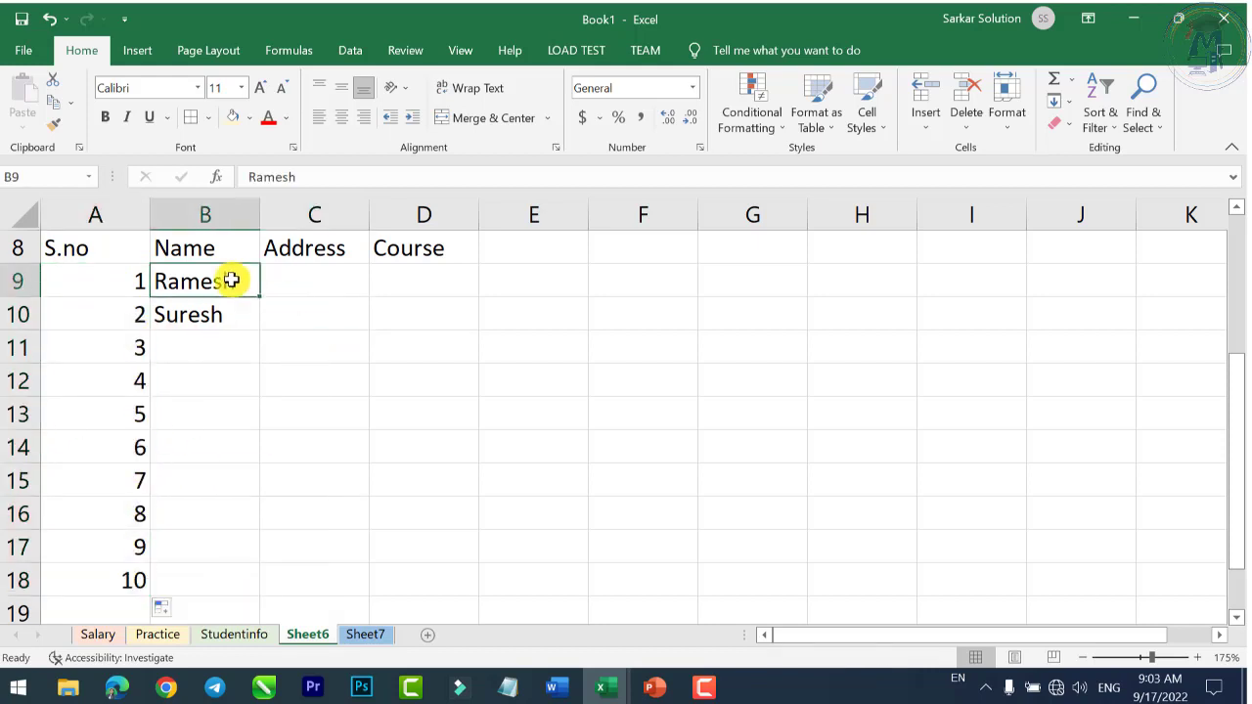
left_click(307, 282)
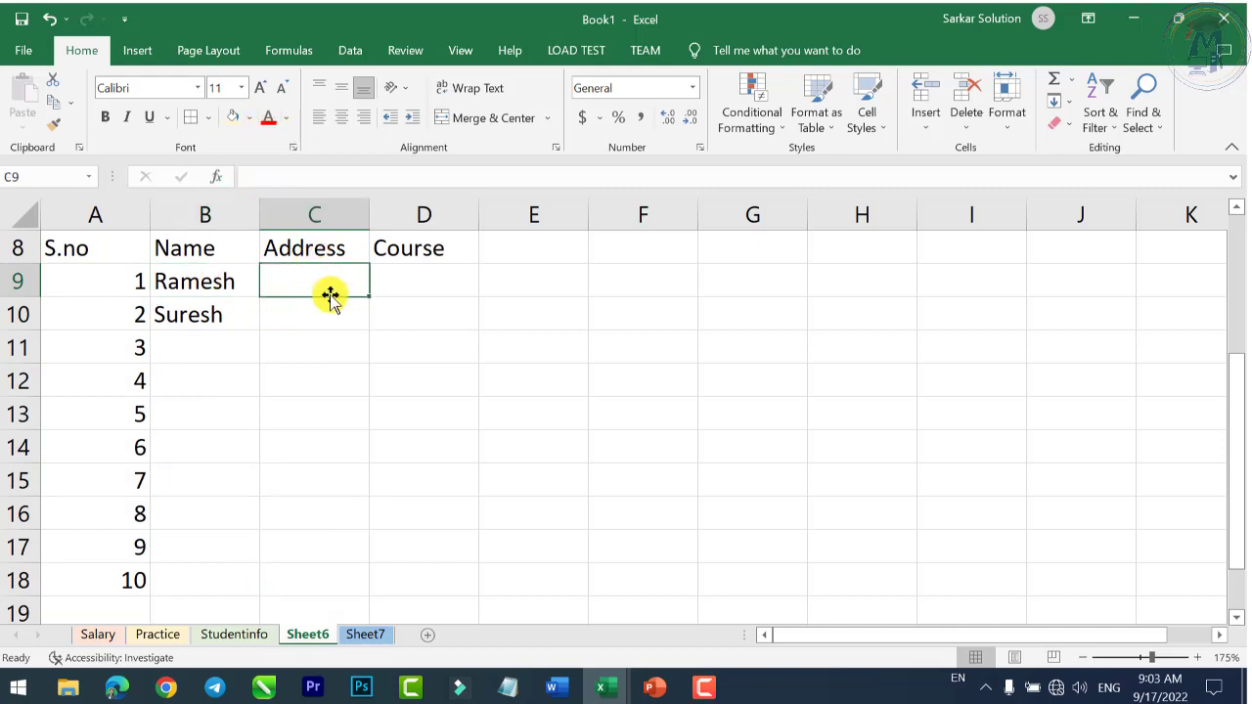
type("Chhindwara")
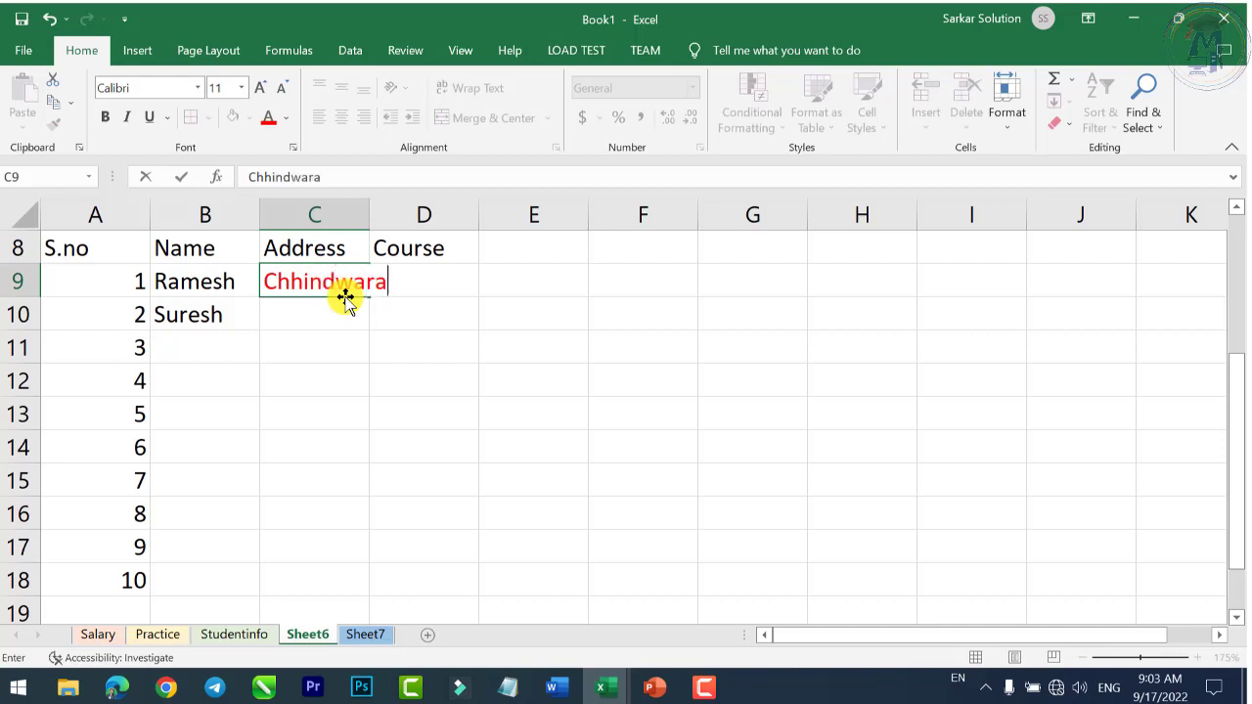
key("Return")
left_click(341, 281)
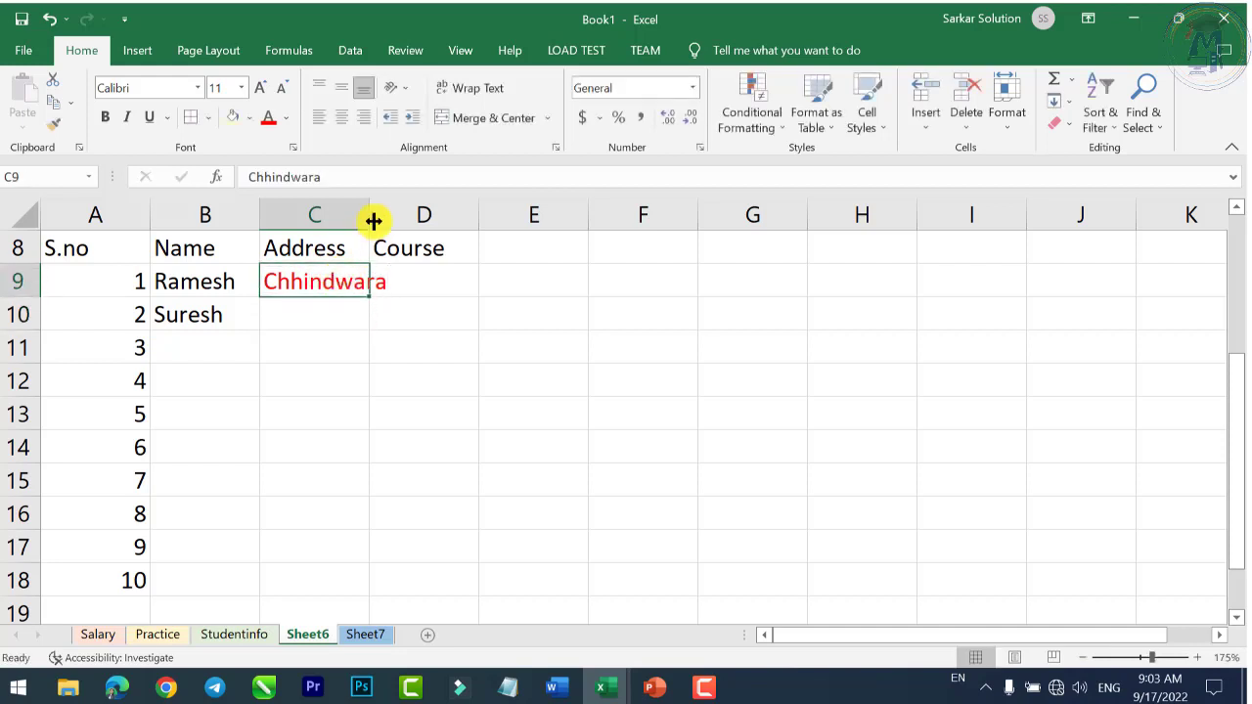
left_click_drag(371, 215, 417, 213)
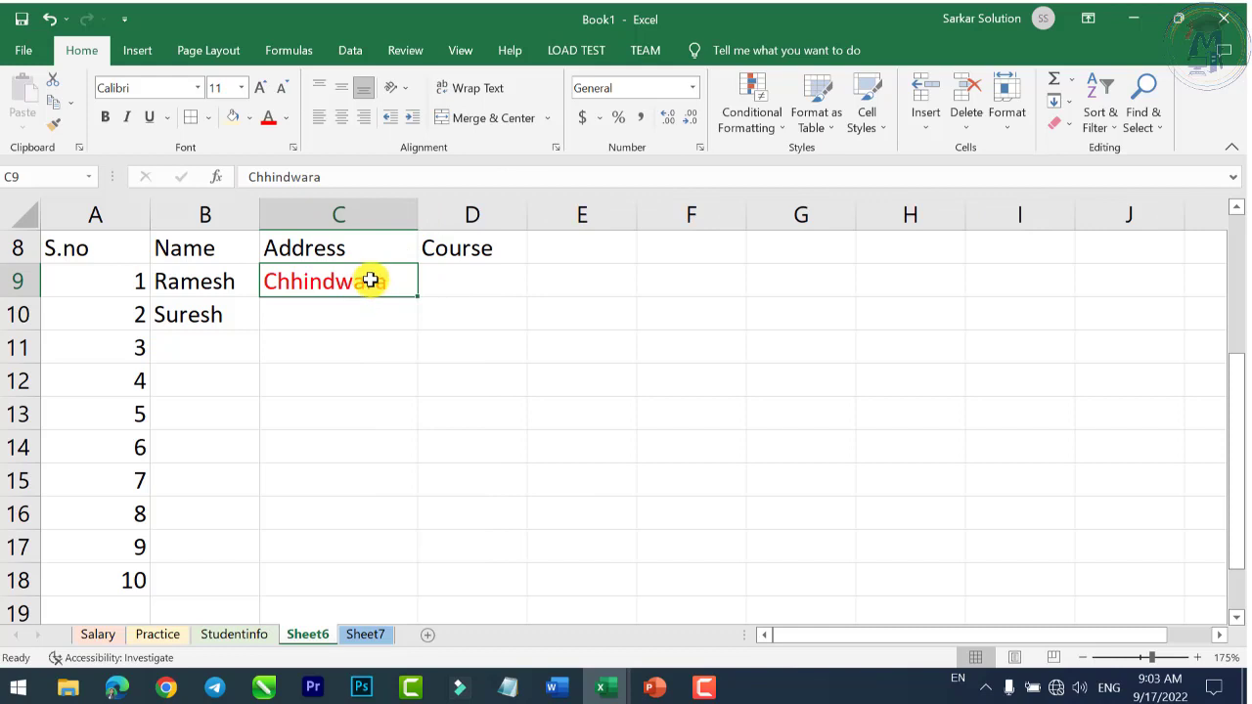
Step: Extend only C9's red formatting down to C18 with Fill Formatting Only
left_click_drag(417, 293, 425, 595)
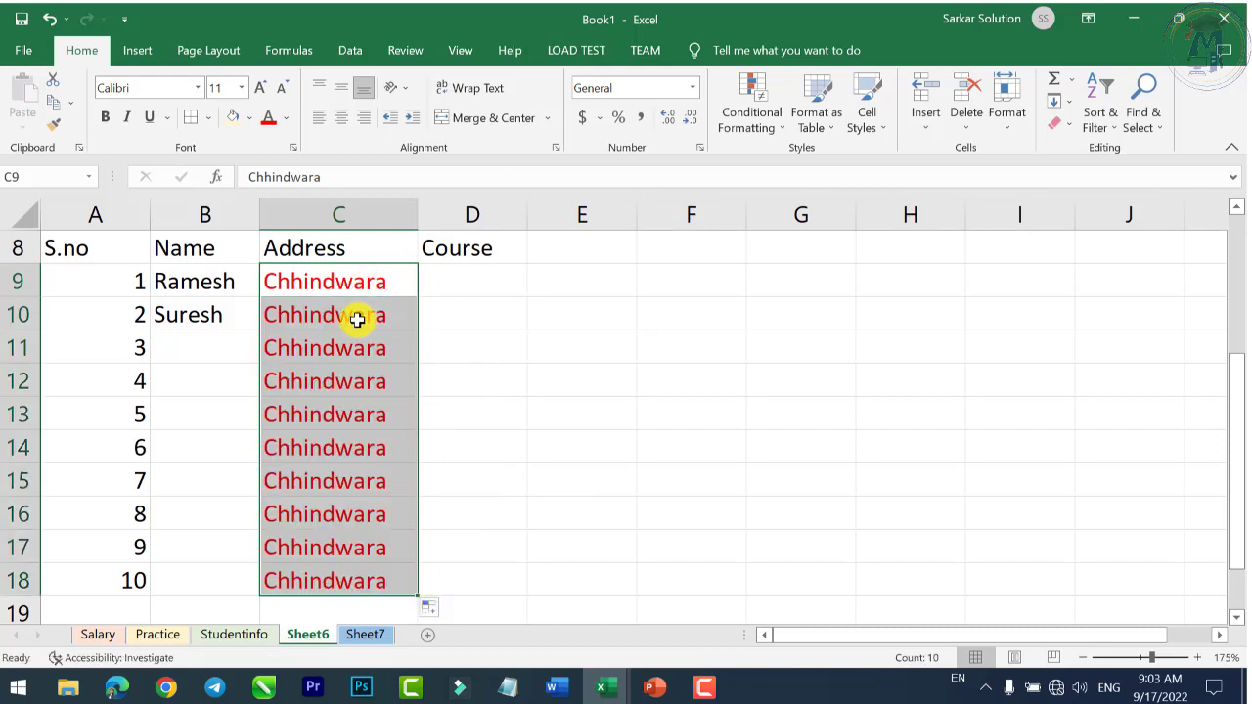
left_click(441, 614)
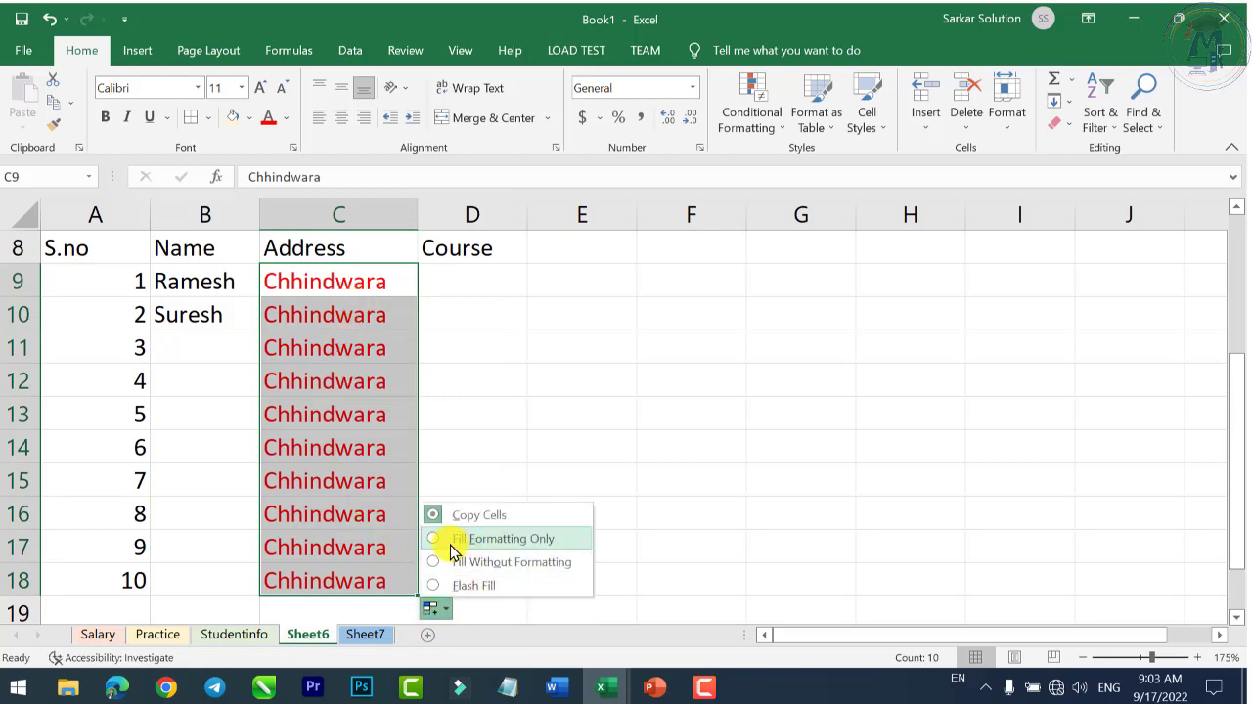
left_click(496, 539)
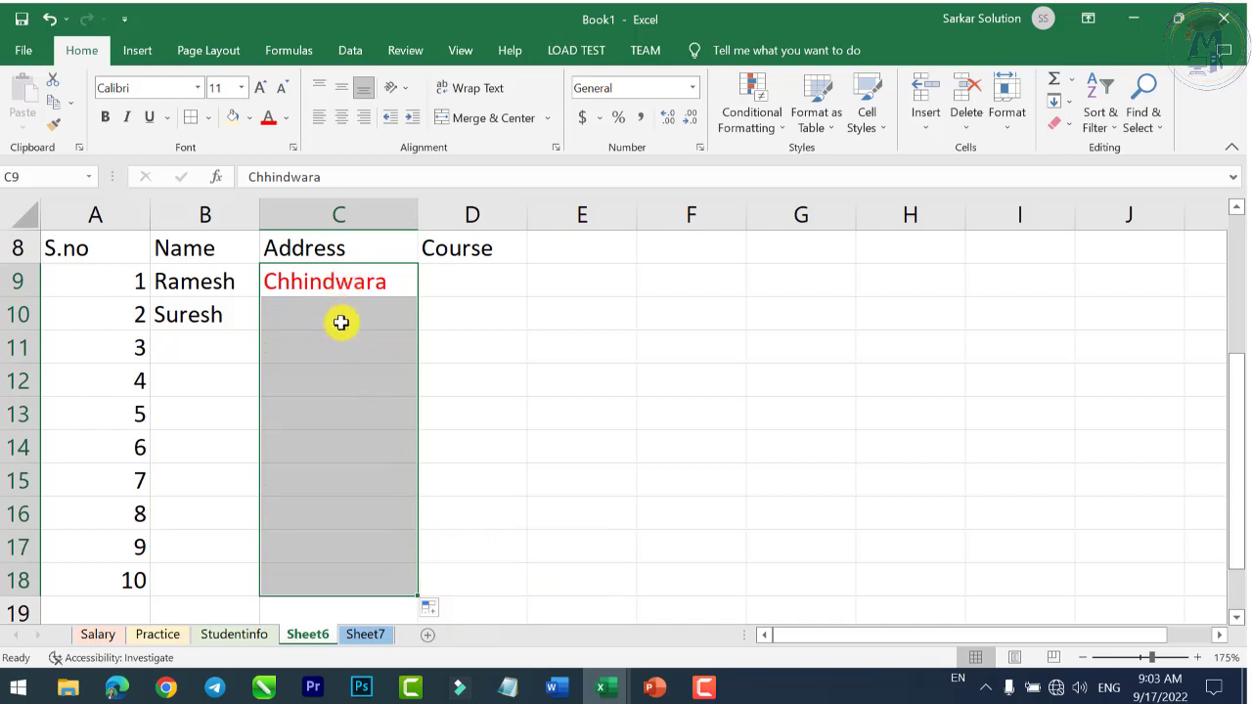
Step: Enter Bhopal, Chhindwara and Jabalpur in C10:C12 using AutoComplete
left_click(341, 323)
type("Bhopal")
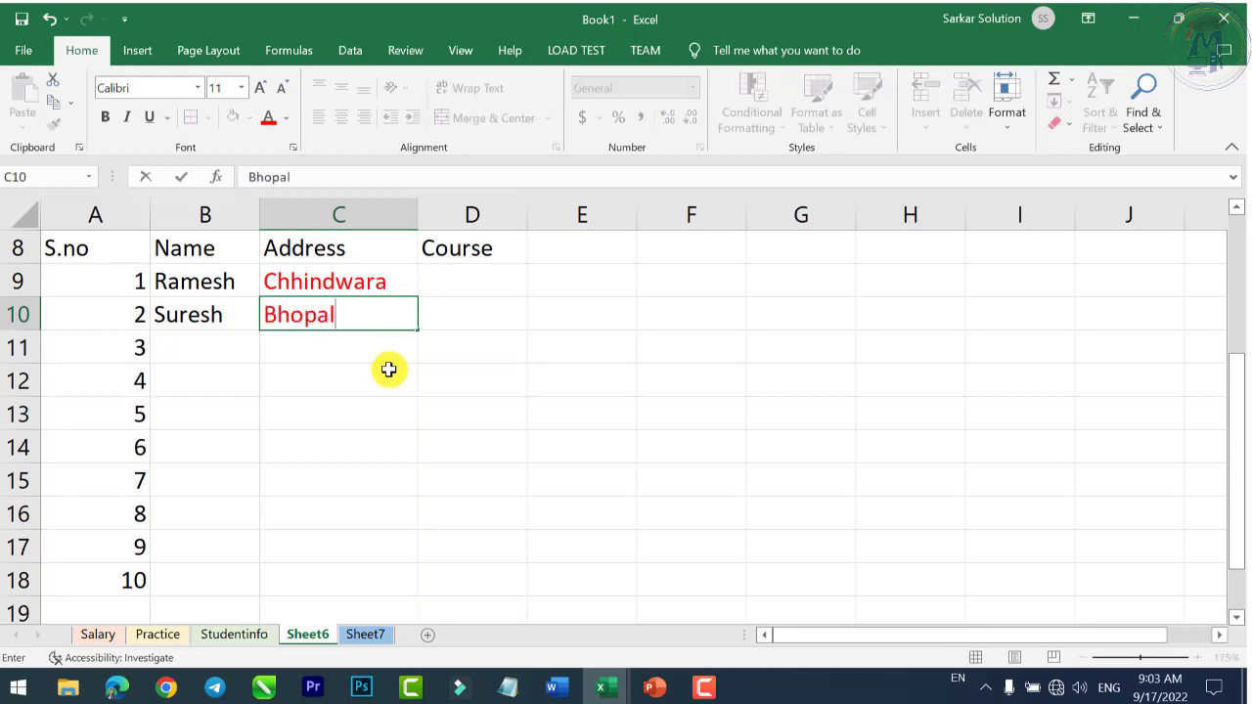
key("Return")
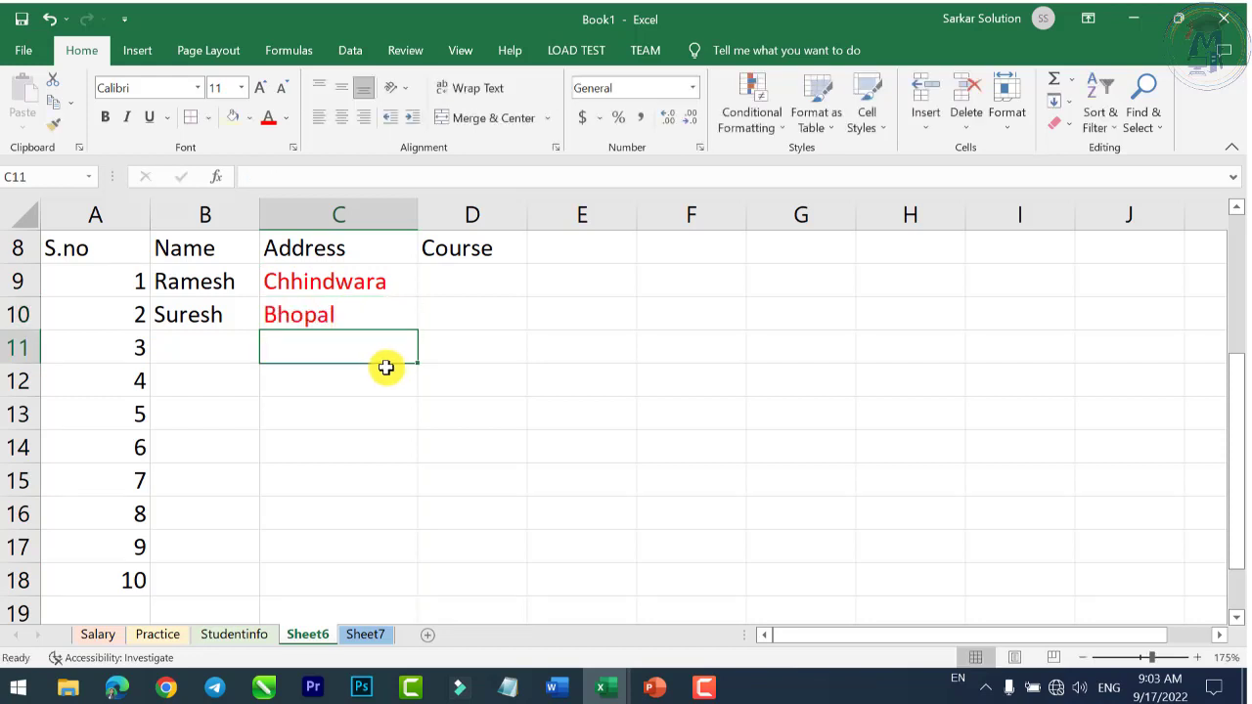
type("C")
key("BackSpace")
type("h")
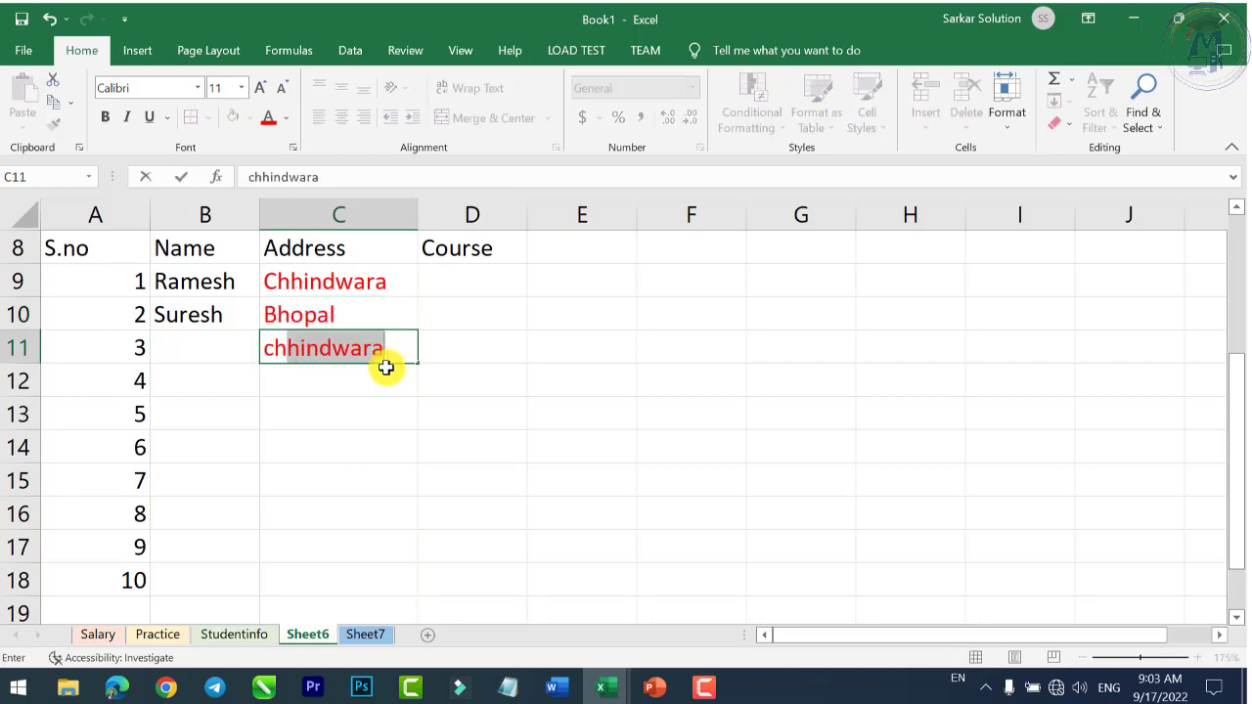
key("Return")
type("alp")
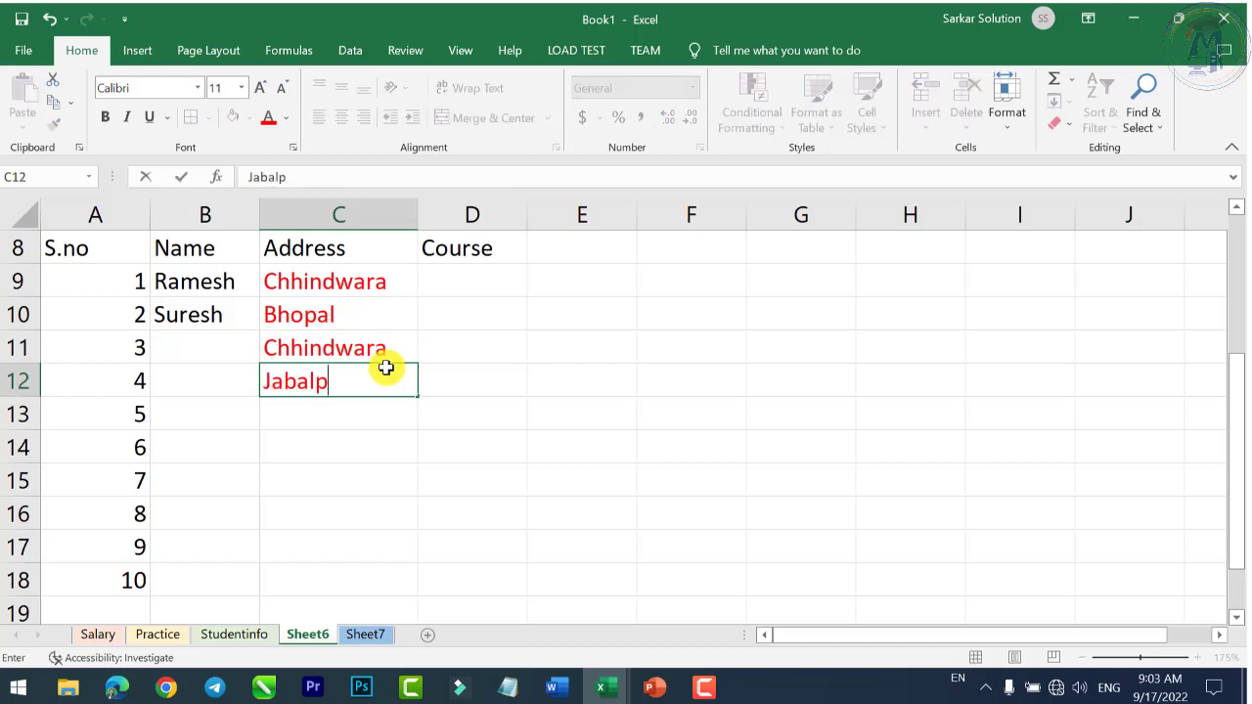
type("ur")
key("Return")
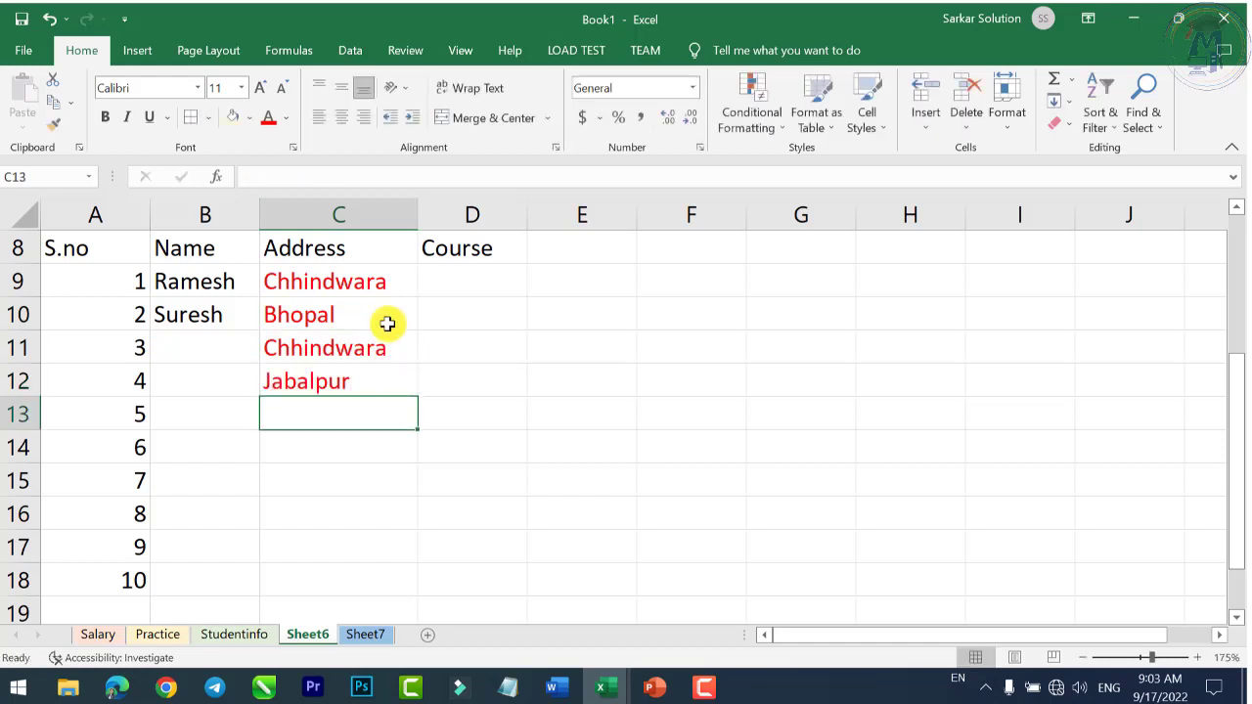
Step: Drag C9 down to C18 again, keeping the typed addresses with Fill Formatting Only
left_click(371, 287)
left_click_drag(419, 298, 415, 587)
left_click(434, 609)
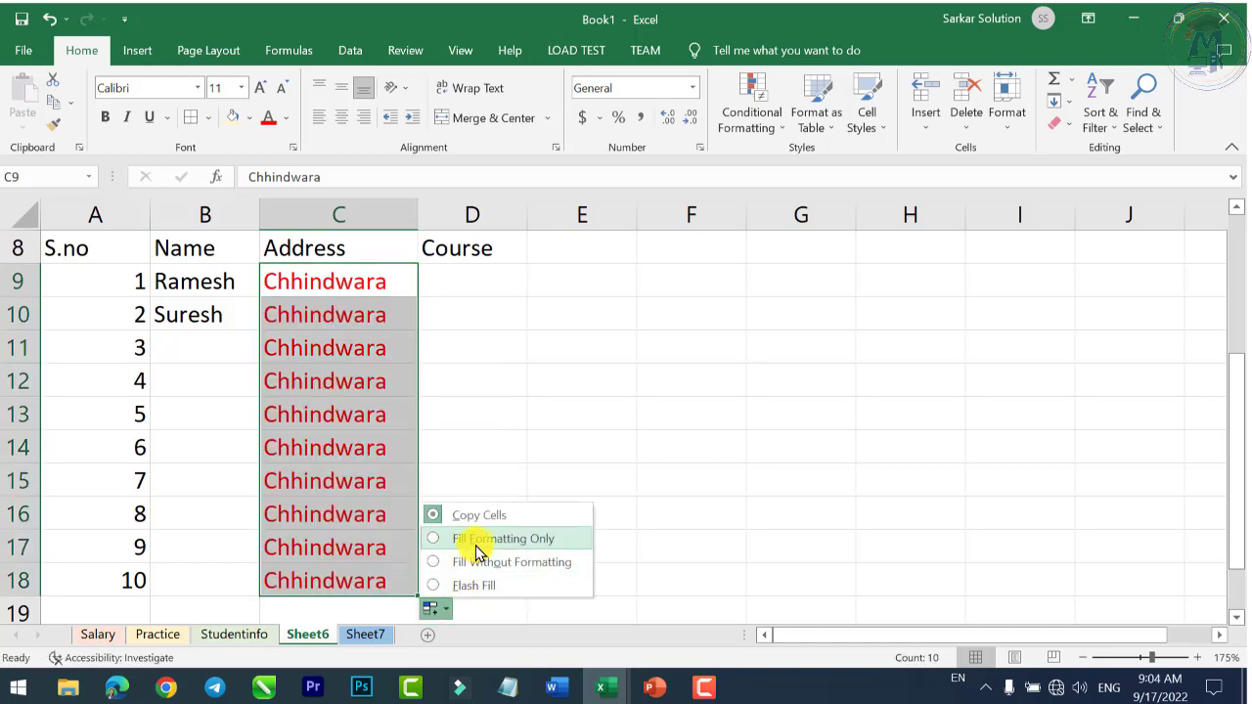
left_click(477, 539)
left_click(435, 610)
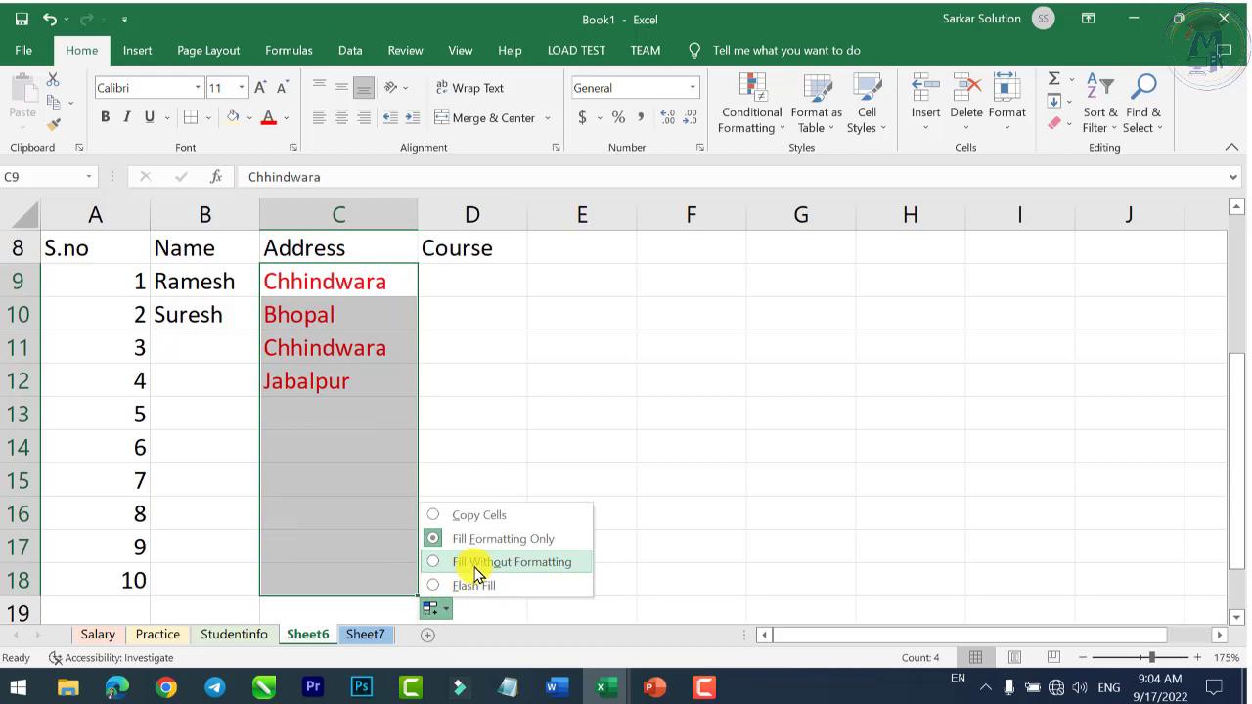
left_click(578, 420)
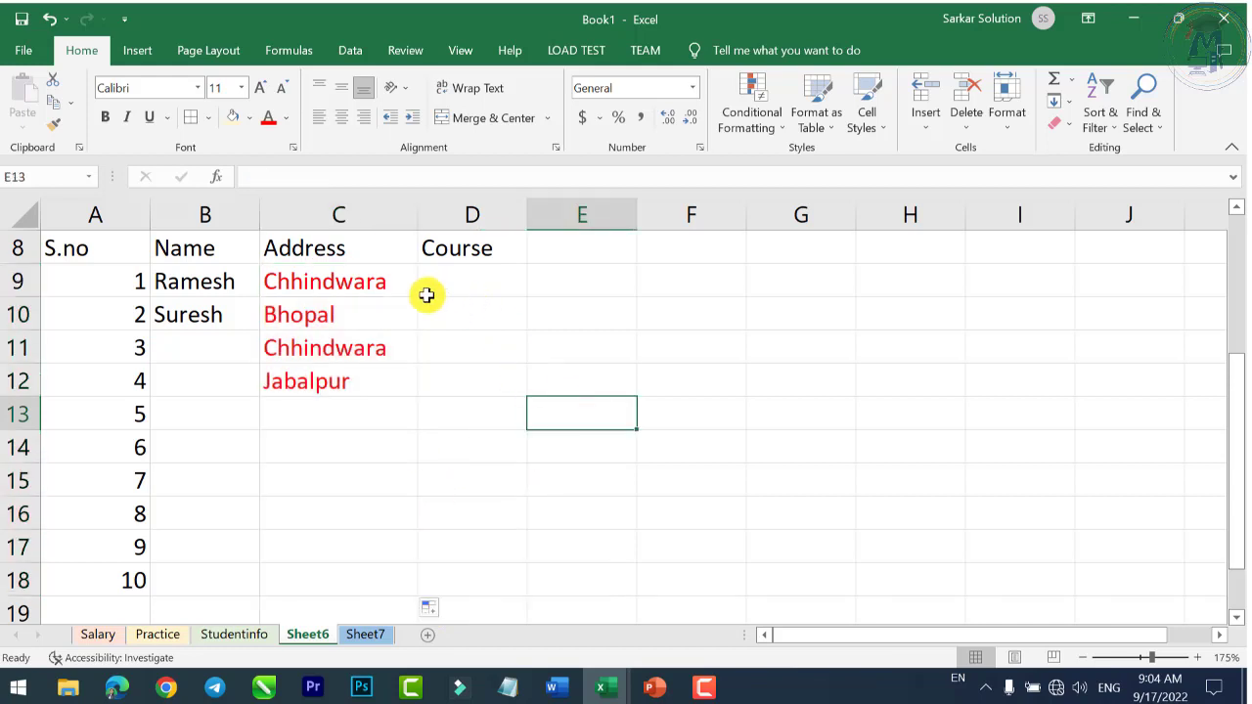
Step: Enter PGDCA in D9, colour it red, and copy it down to D18
left_click(478, 290)
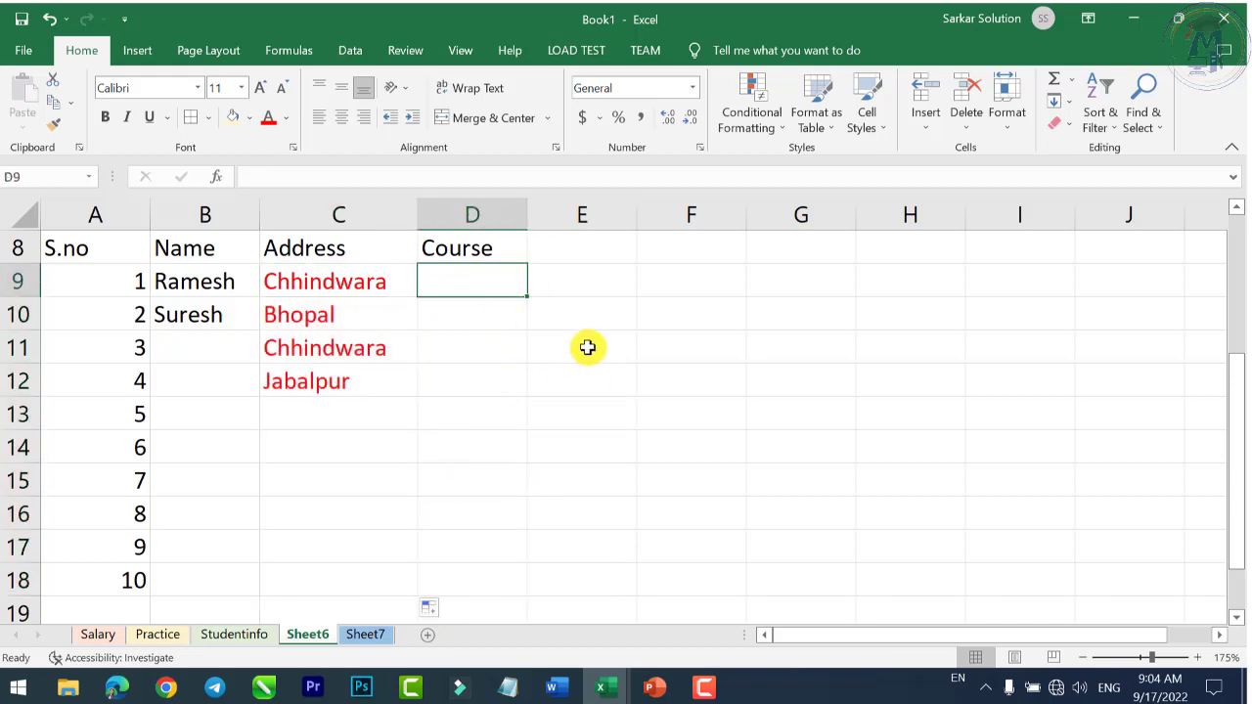
type("PGDCA")
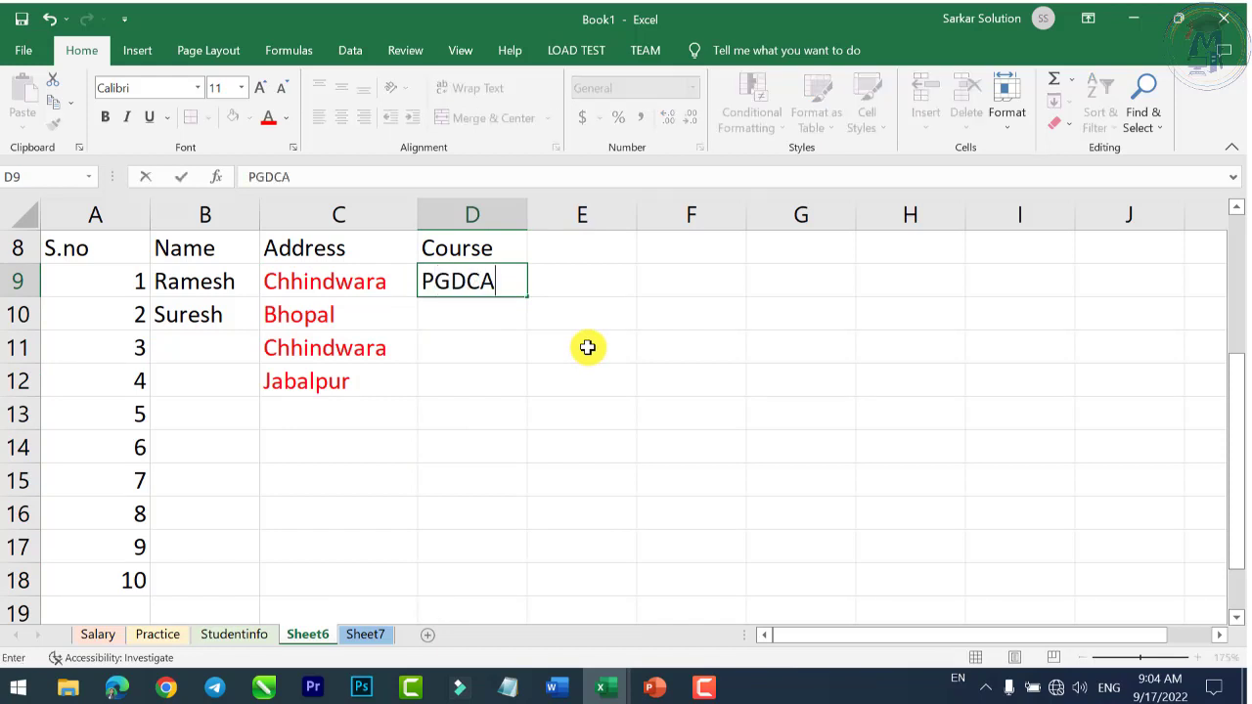
key("Return")
left_click(490, 282)
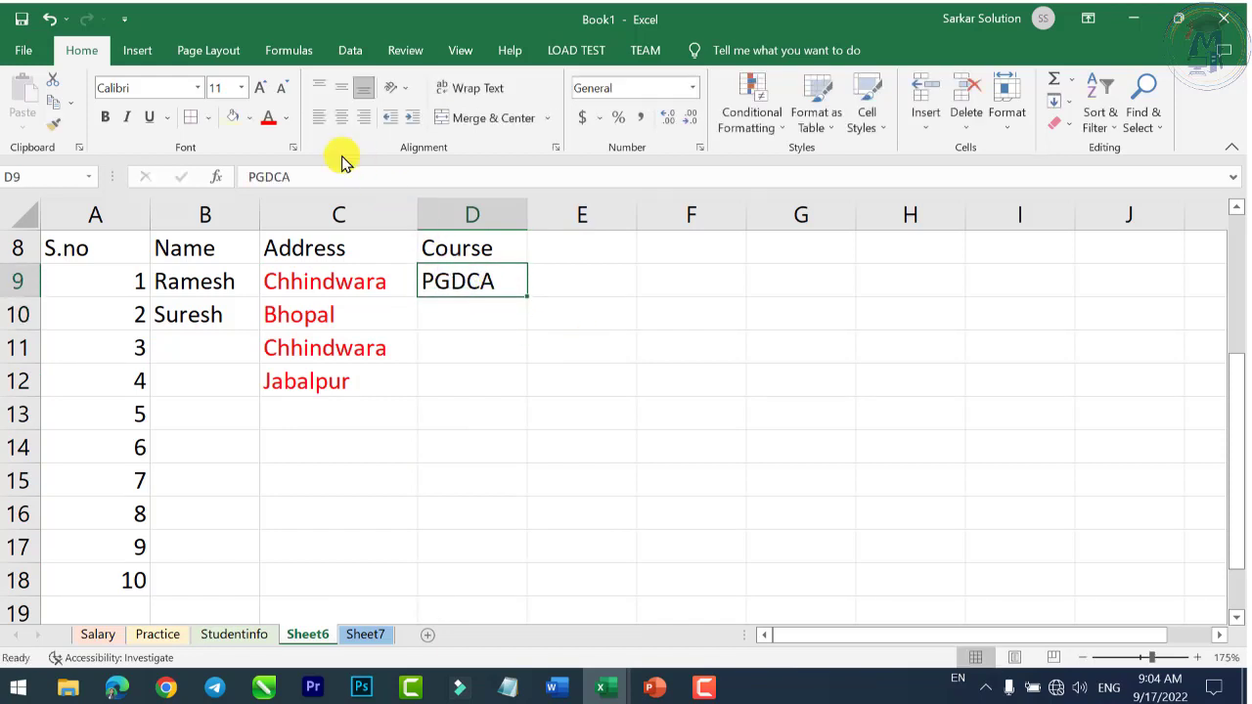
left_click(269, 122)
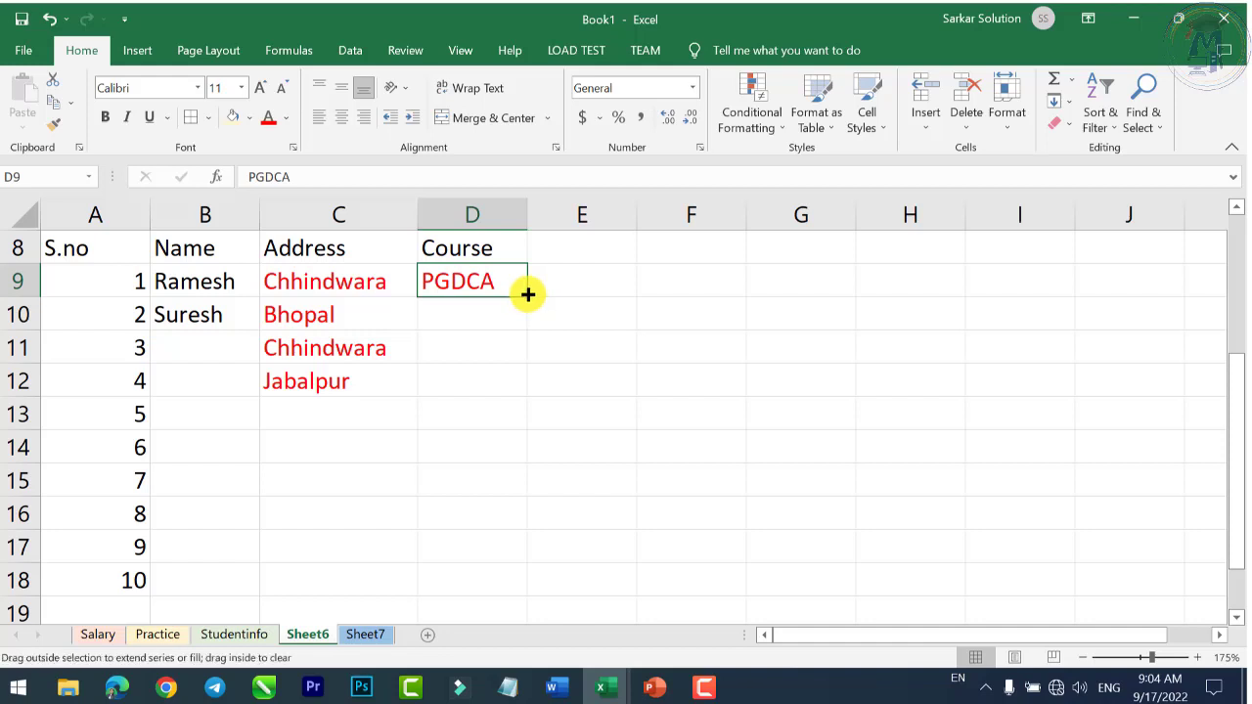
left_click_drag(527, 295, 532, 589)
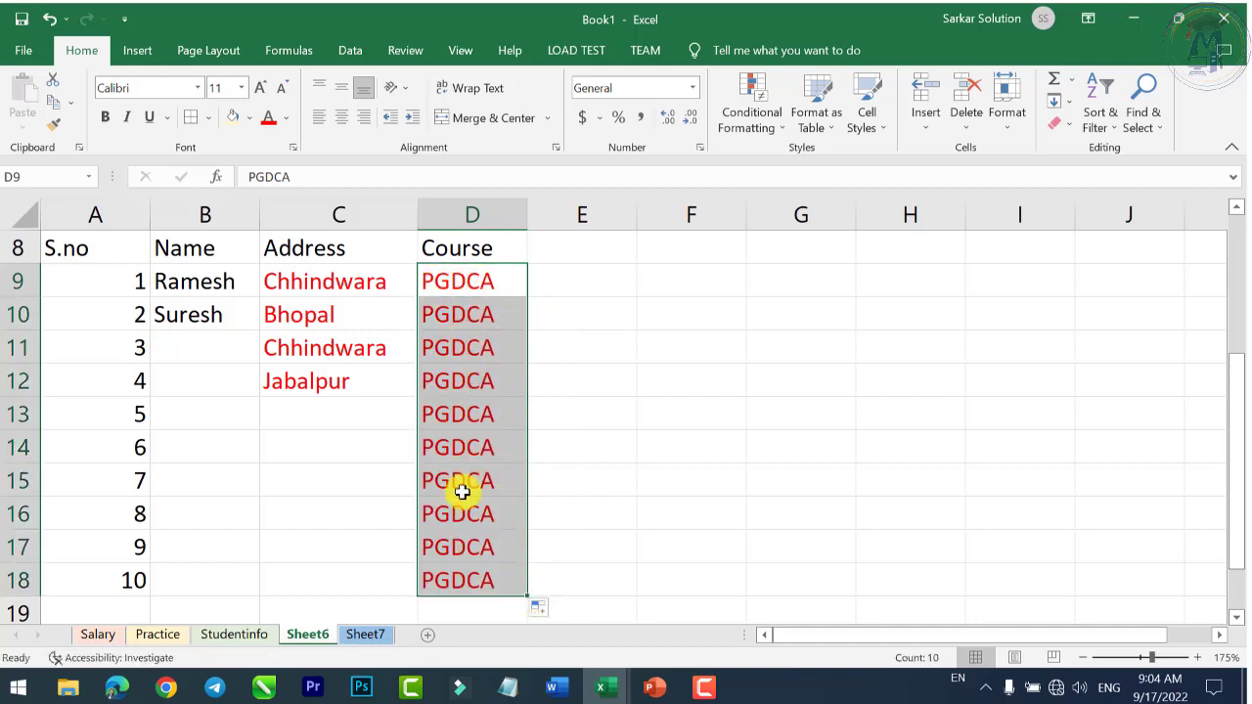
Step: Switch the copied PGDCA cells to Fill Without Formatting
left_click(544, 609)
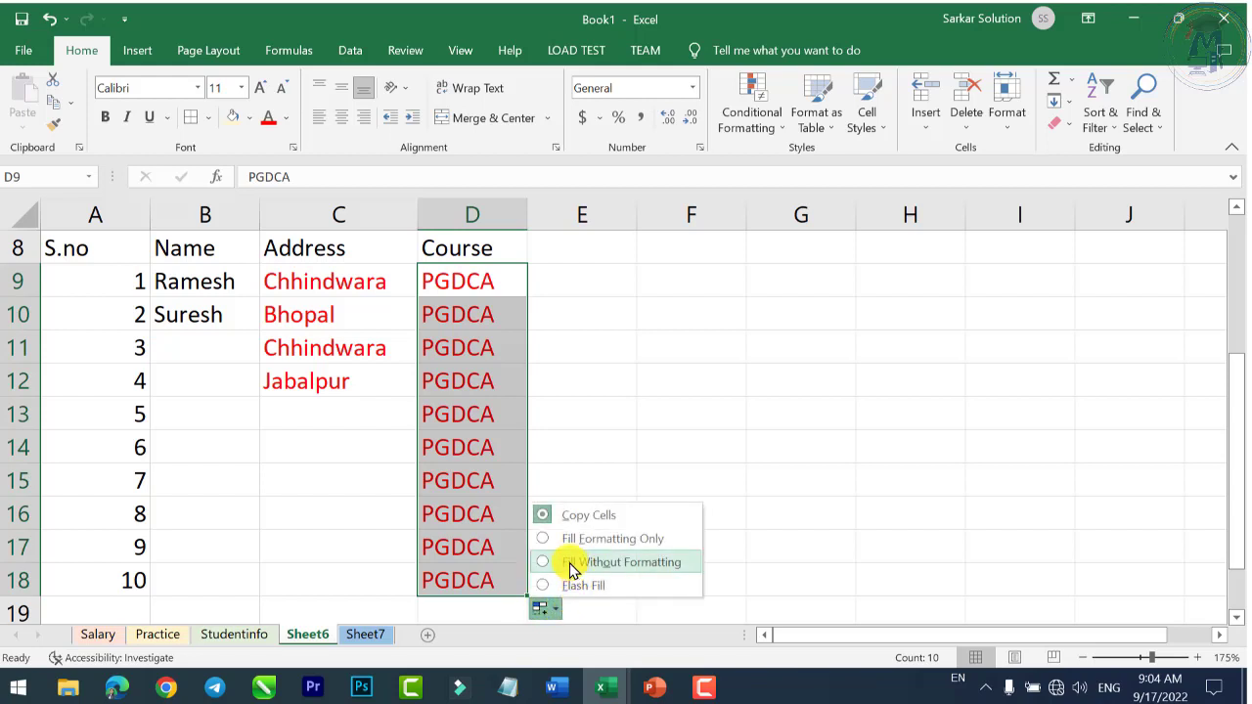
left_click(612, 563)
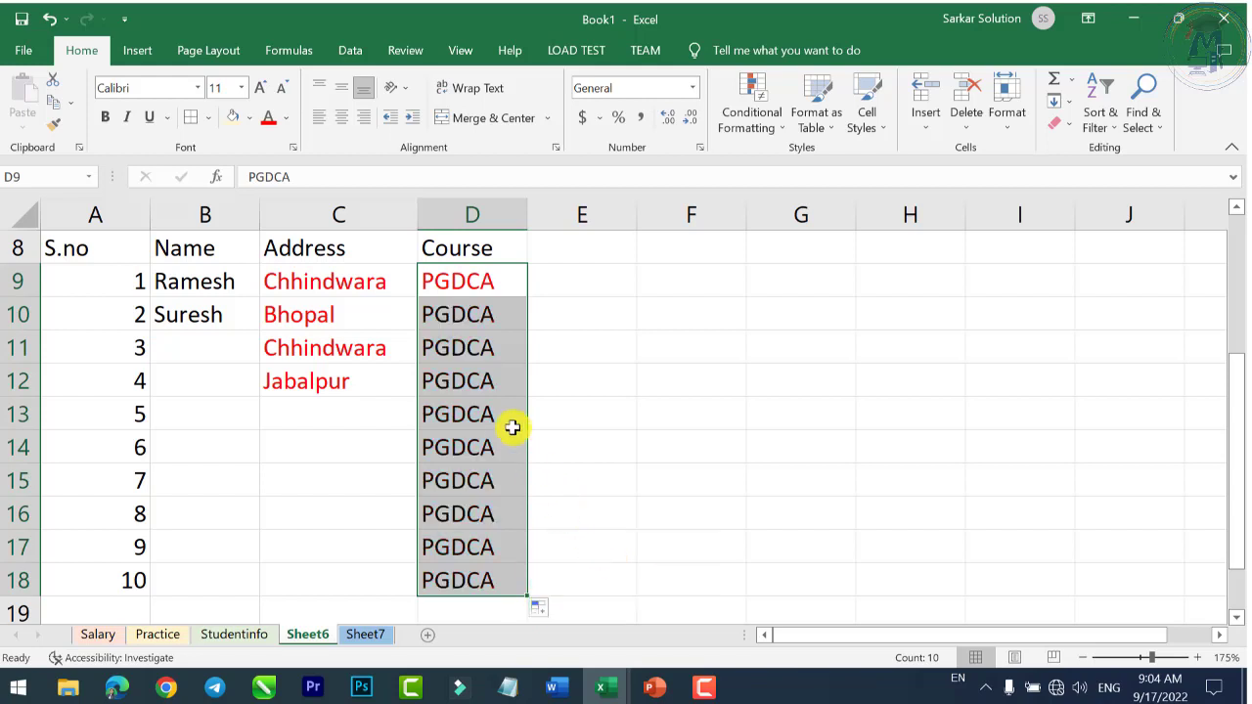
left_click(483, 323)
left_click(471, 286)
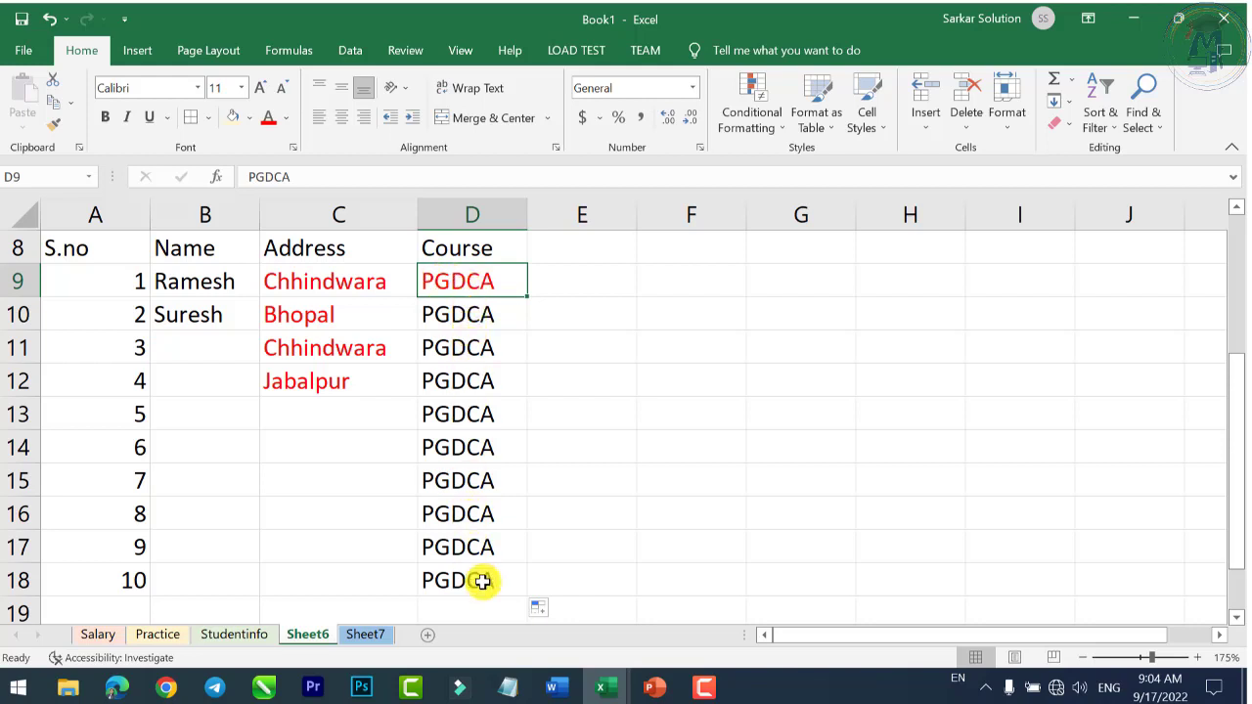
Step: Apply Flash Fill to restore the red PGDCA entries, then pick D19
left_click(544, 608)
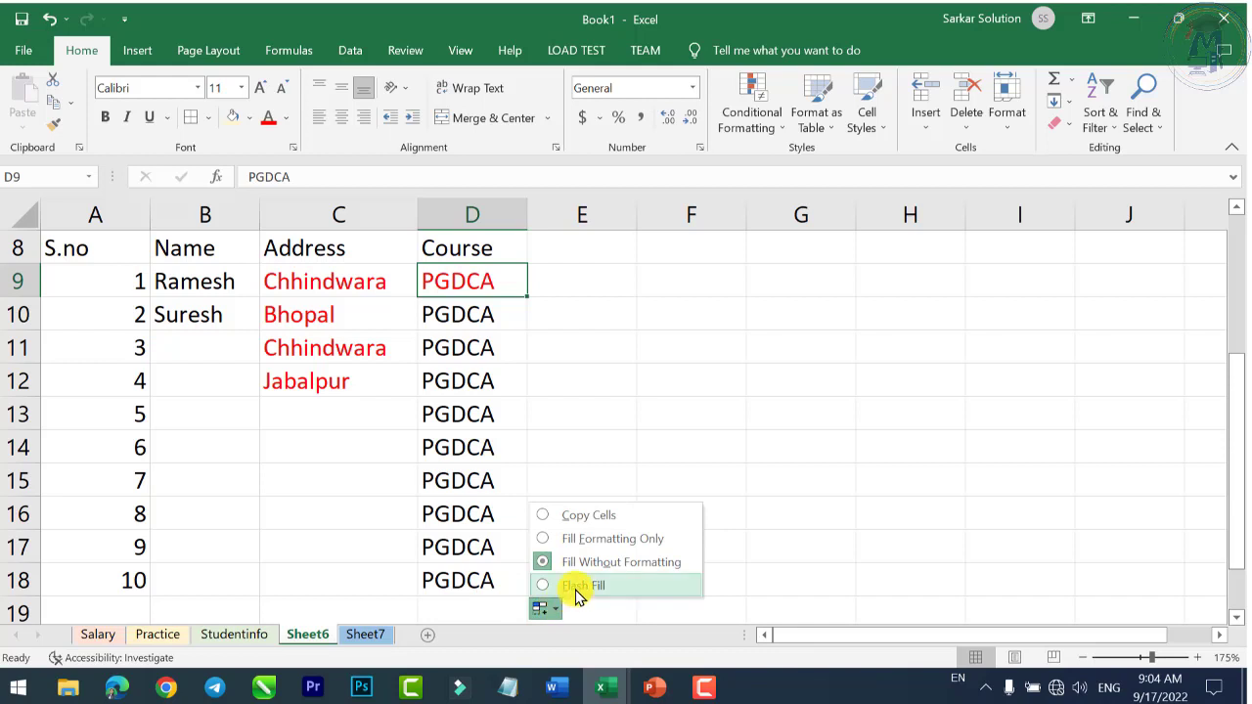
left_click(576, 586)
left_click(604, 405)
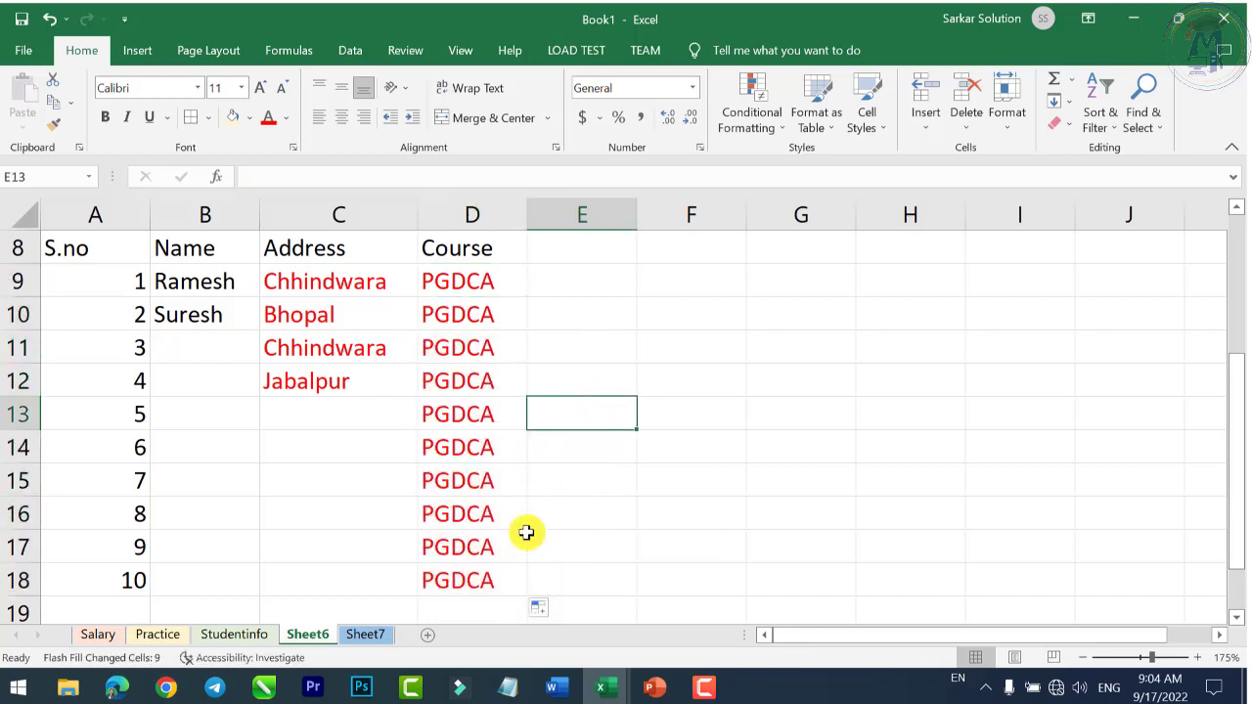
scroll(506, 525, "down", 2)
left_click(480, 436)
left_click(480, 411)
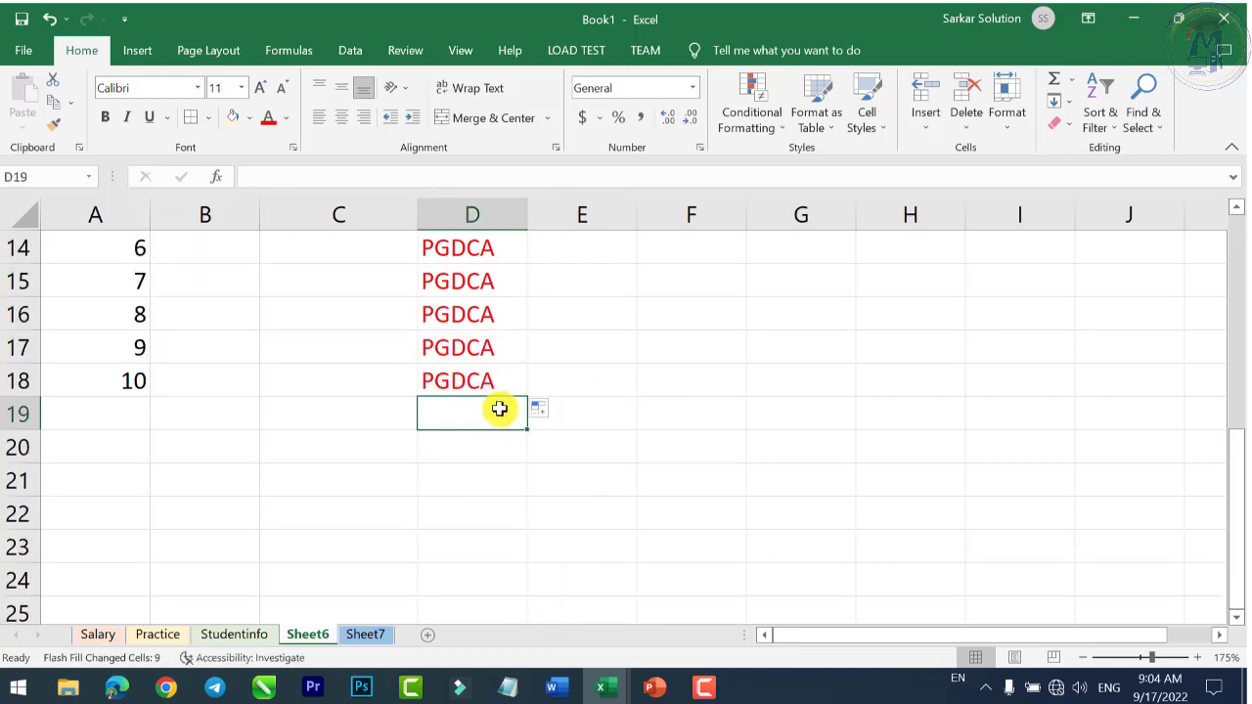
Step: Enter PGDCA in D19 by accepting the AutoComplete suggestion
type("p")
key("BackSpace")
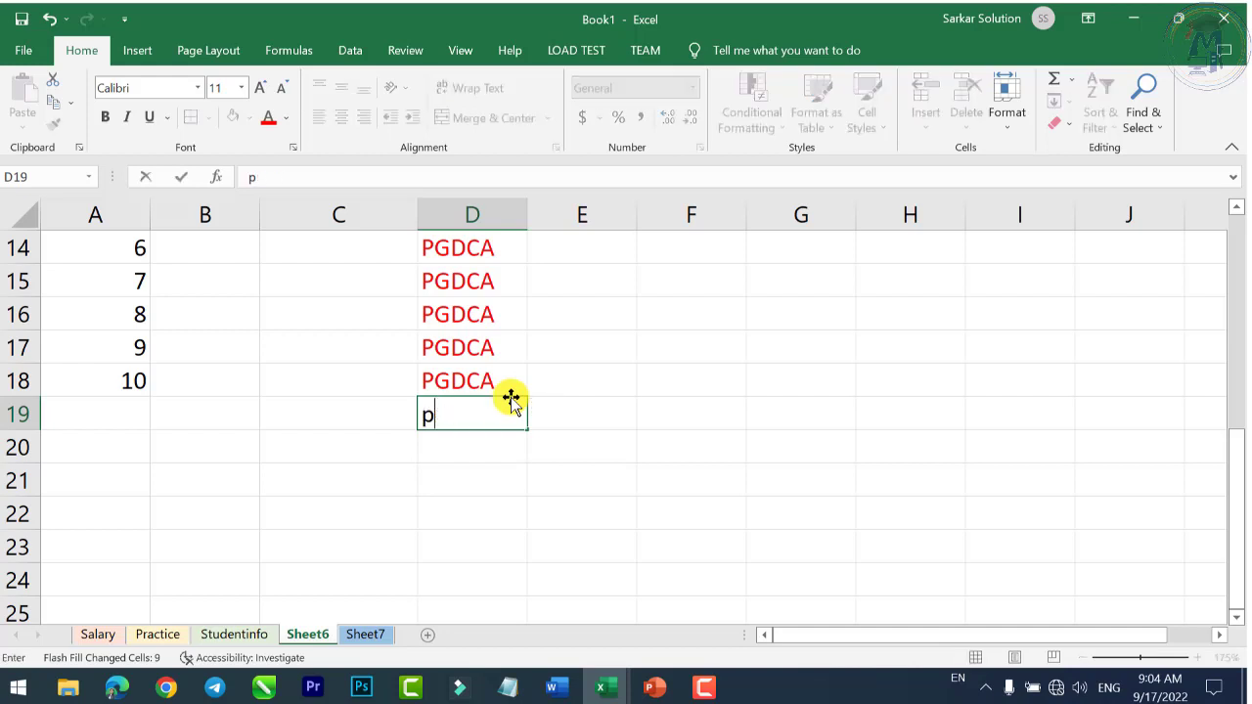
key("BackSpace")
type("P")
key("Return")
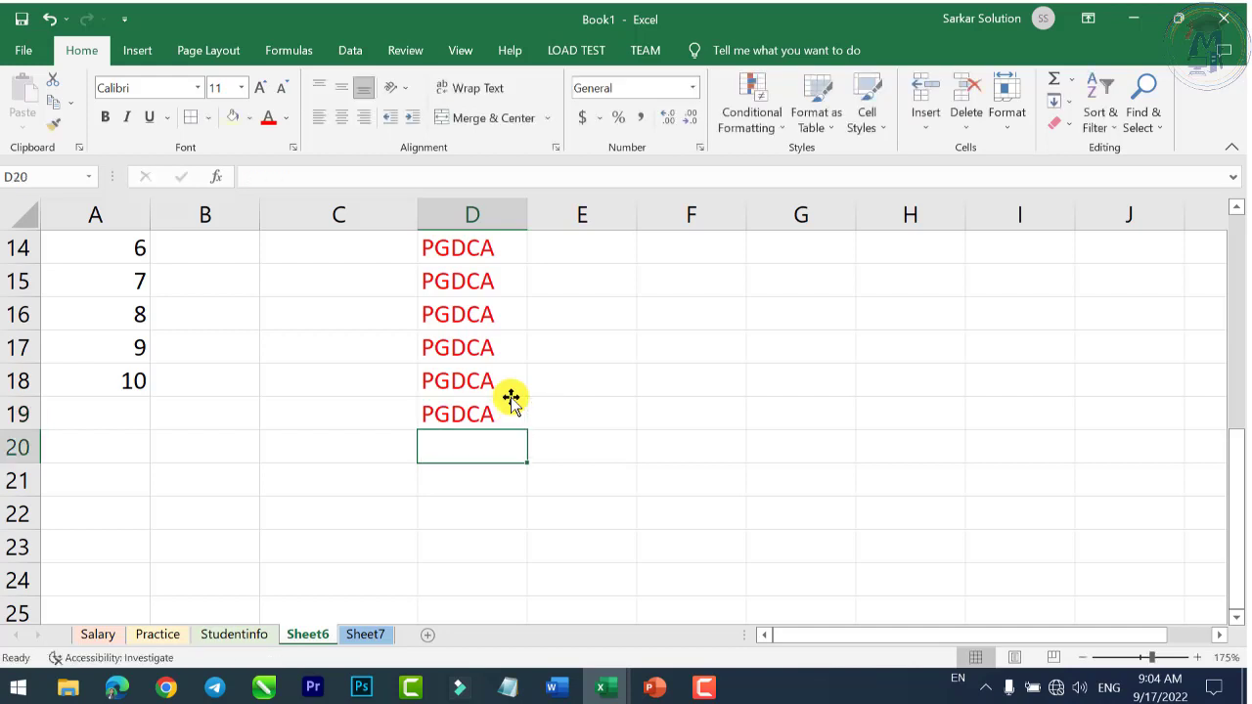
scroll(504, 411, "up", 2)
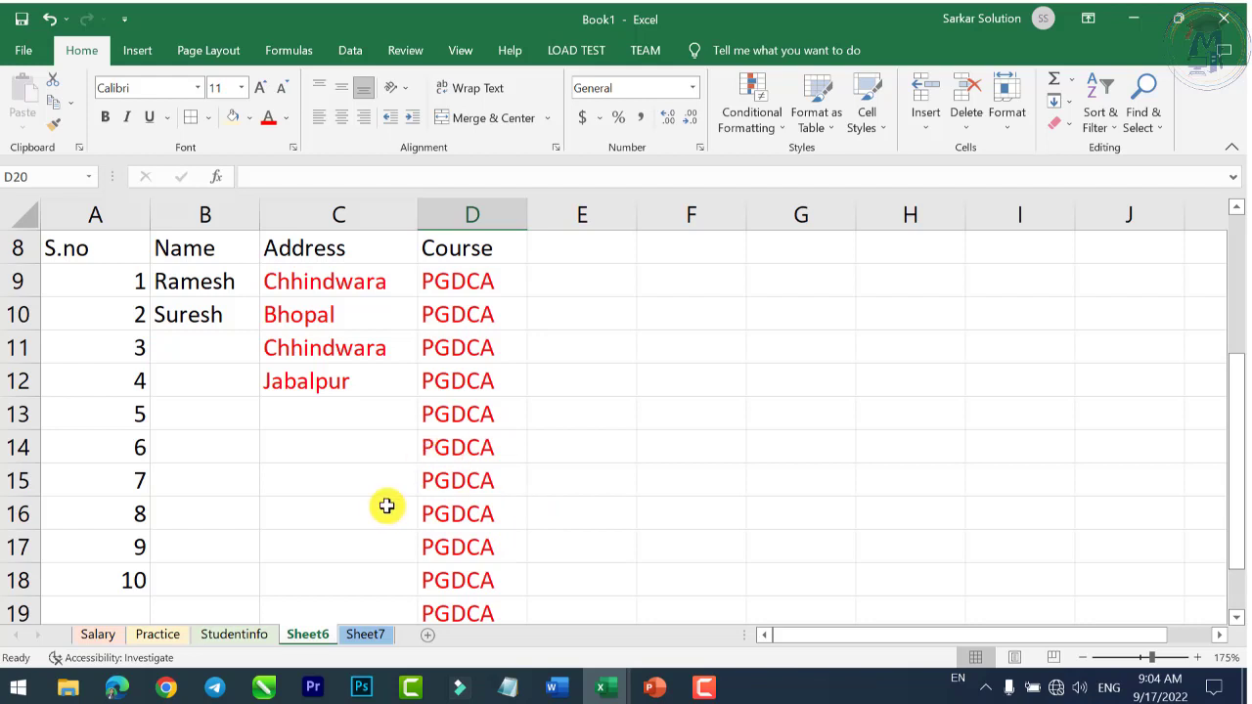
Step: Show the Data ribbon, dismiss the import tip, and check the new D19 entry
left_click(394, 55)
left_click(360, 50)
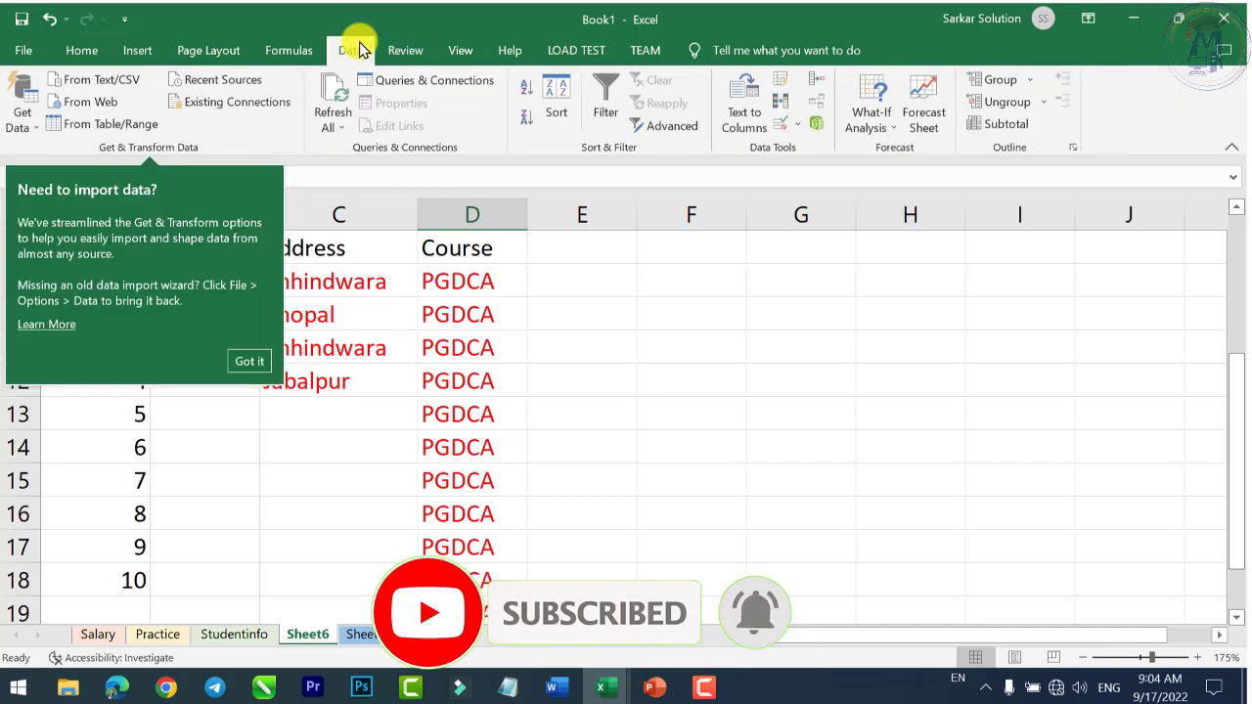
left_click(253, 362)
left_click(477, 483)
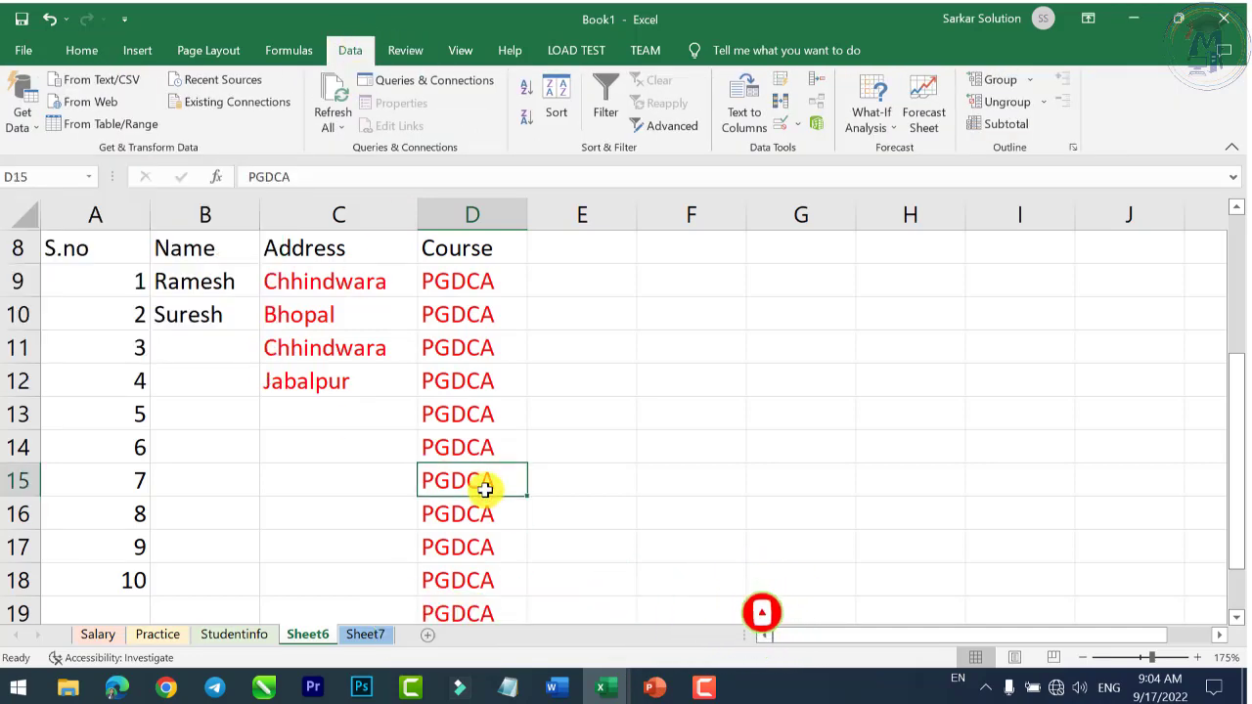
scroll(471, 450, "down", 2)
left_click(464, 420)
scroll(202, 372, "up", 1)
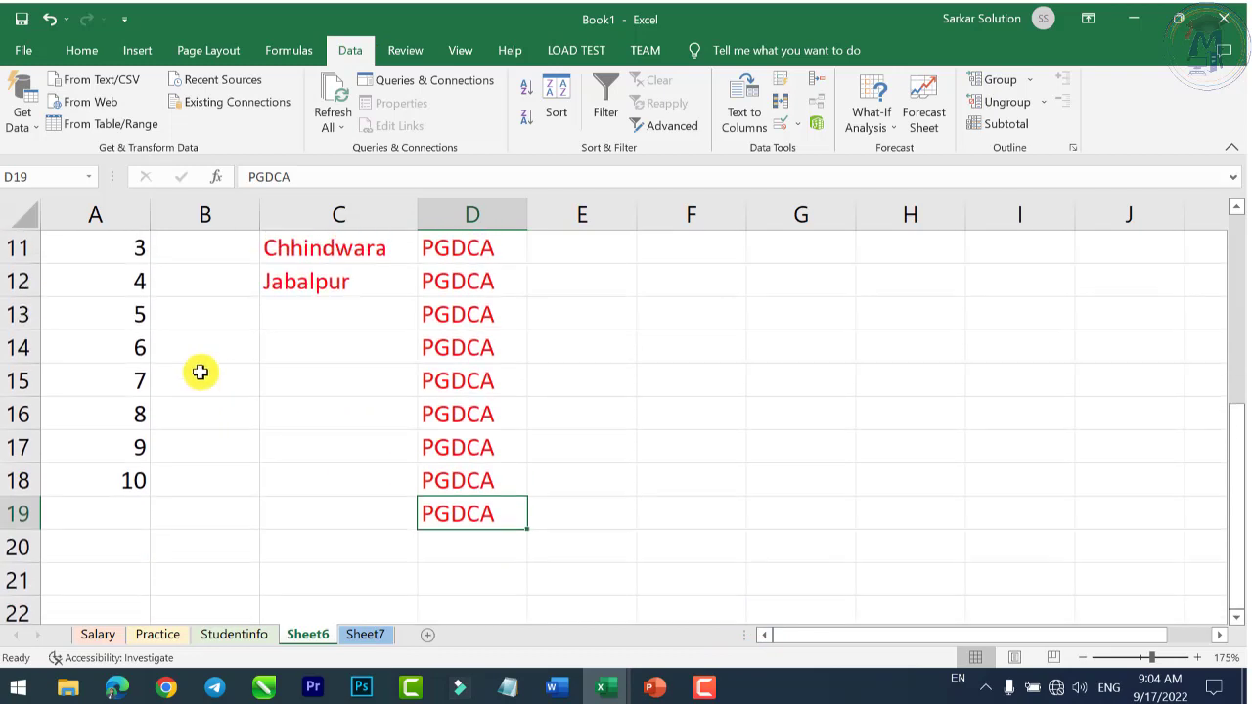
scroll(177, 366, "up", 1)
scroll(177, 366, "up", 1)
left_click(125, 281)
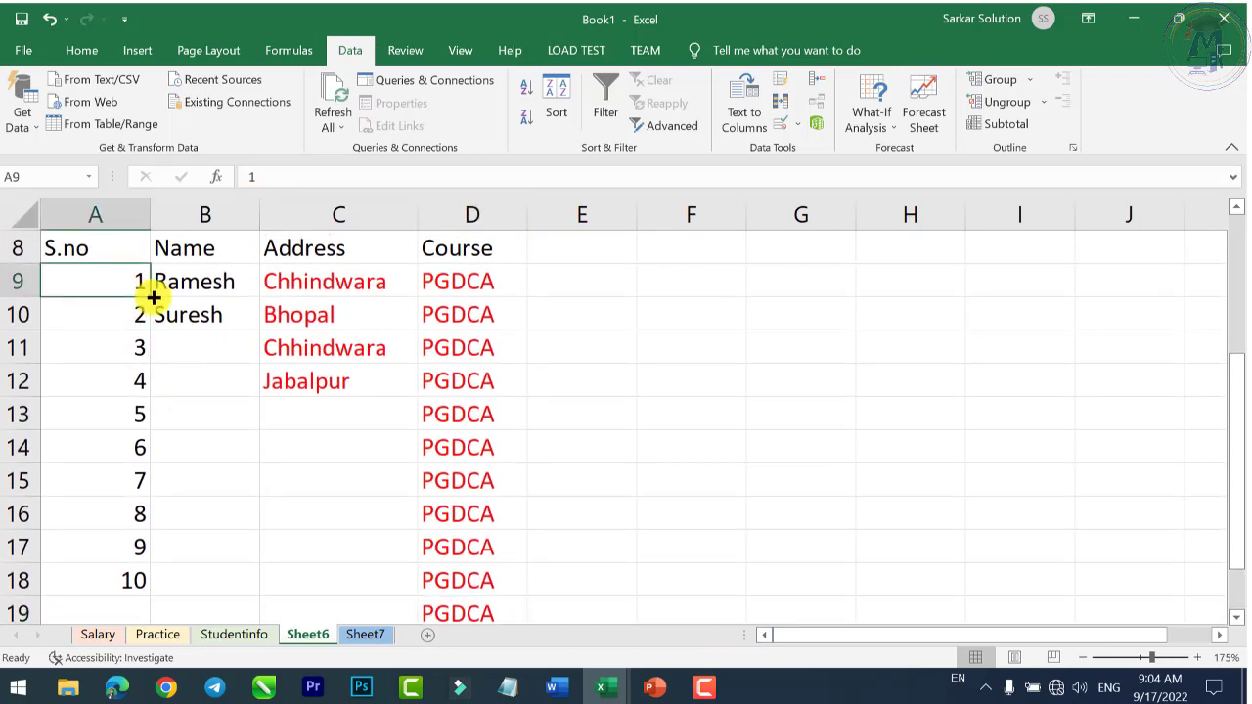
Step: Fill A9 down to A18 and switch Auto Fill Options to Fill Series for 1–10
left_click_drag(152, 298, 162, 587)
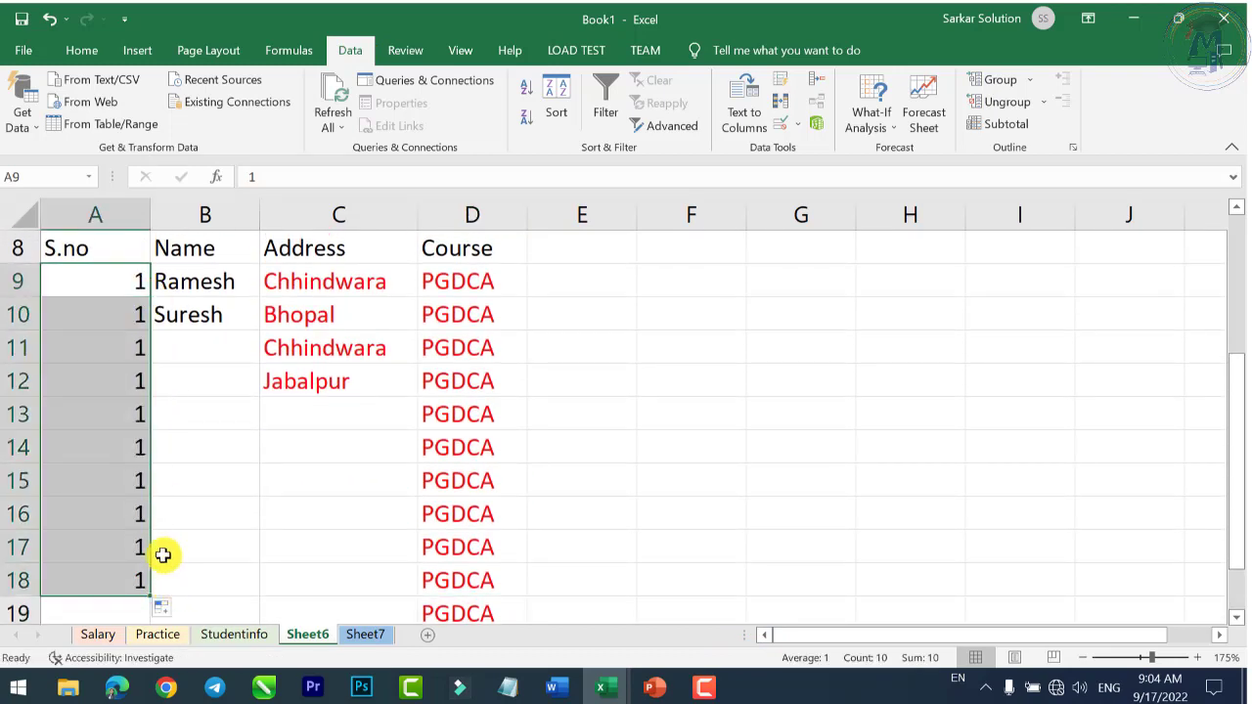
left_click(171, 610)
left_click(166, 608)
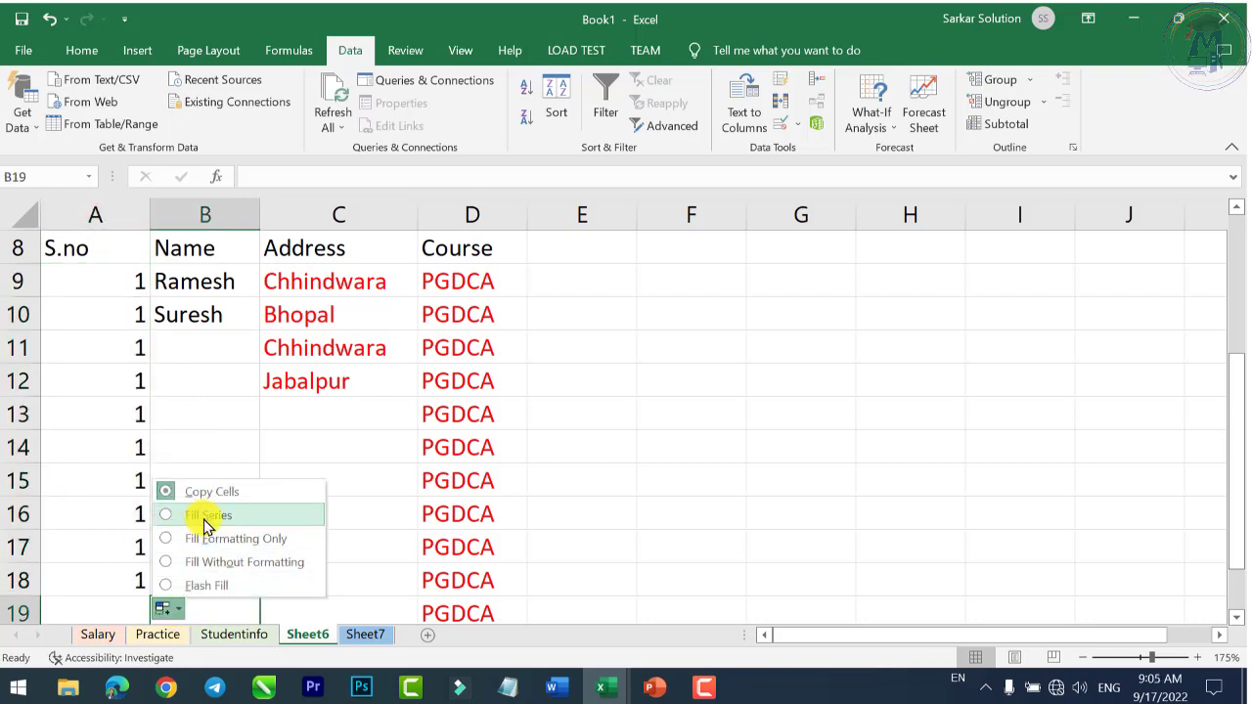
left_click(206, 525)
left_click(167, 610)
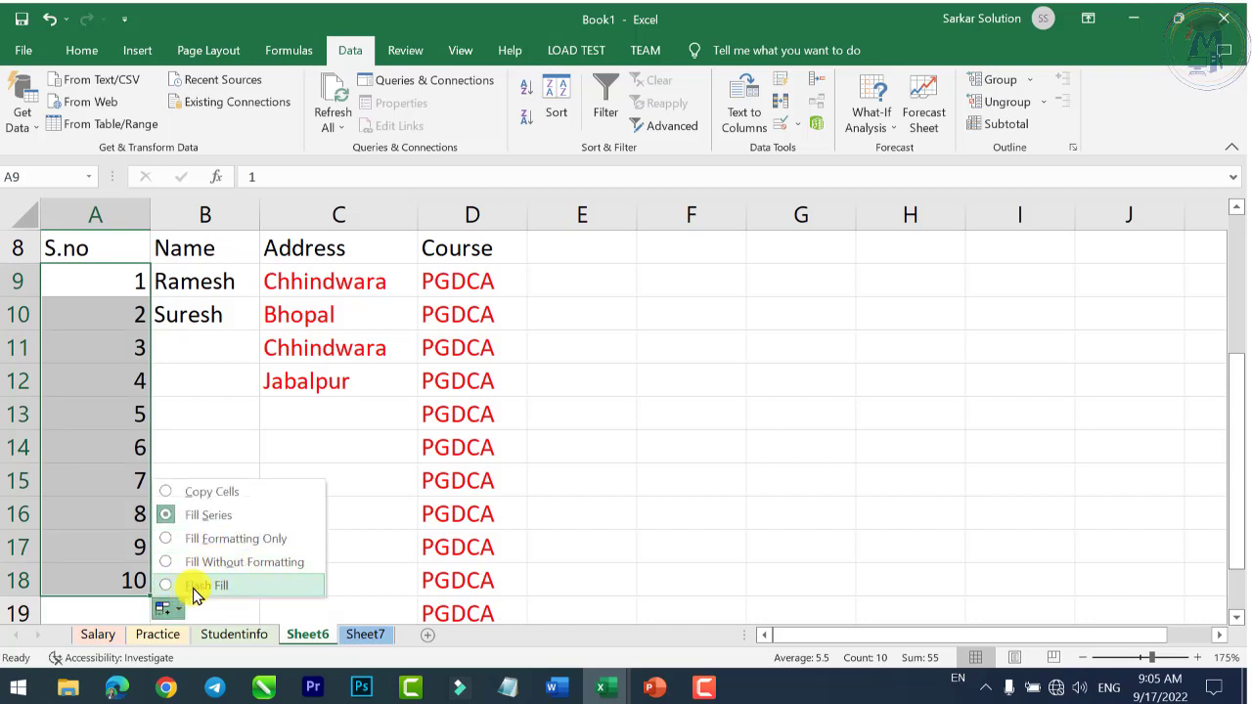
left_click(235, 516)
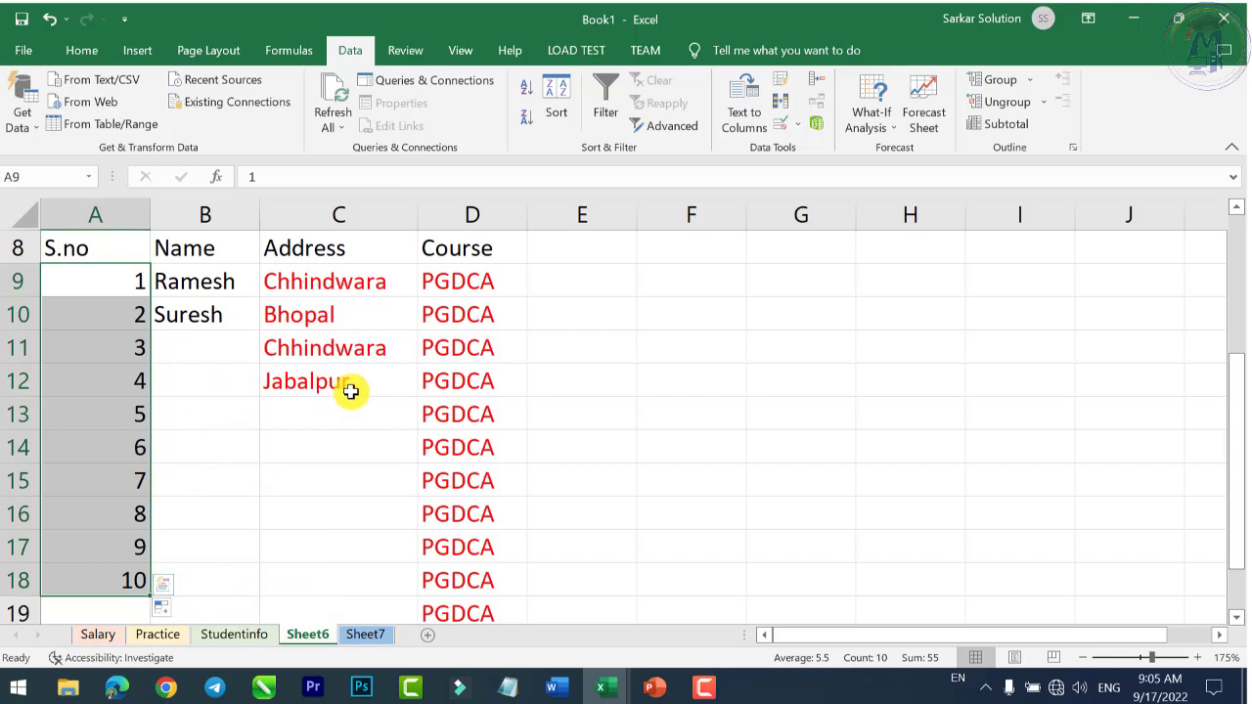
left_click(240, 290)
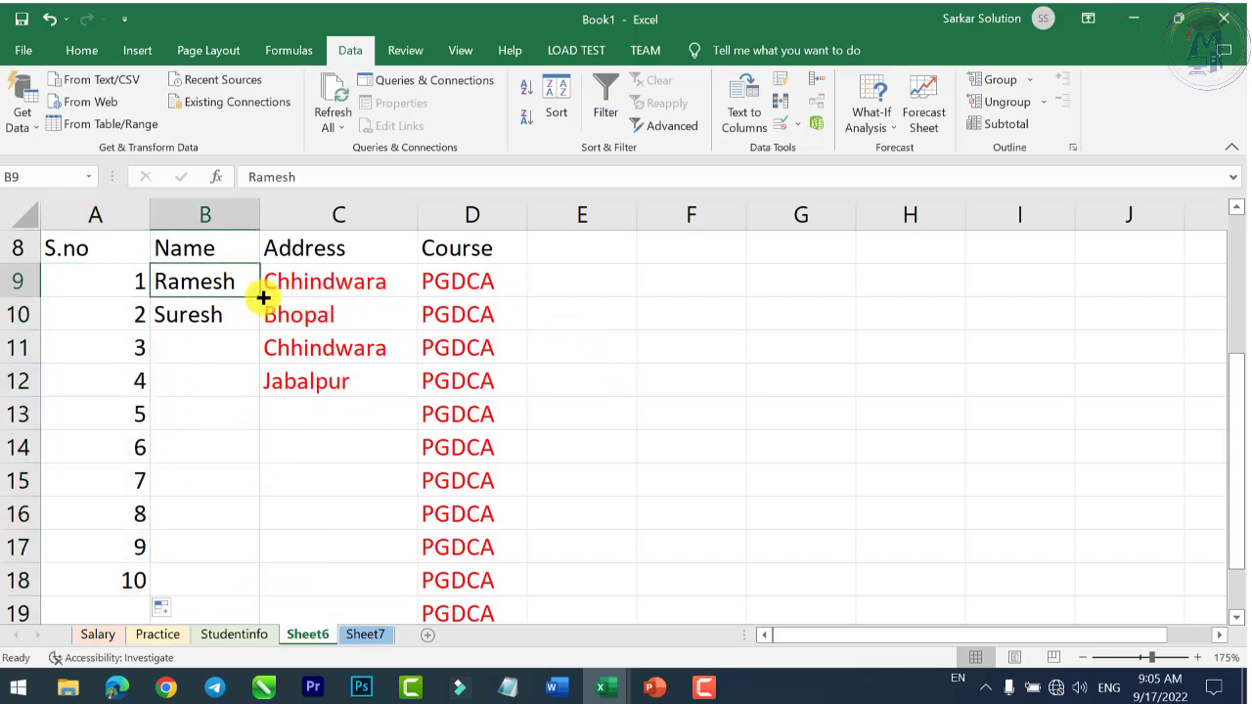
left_click(442, 286)
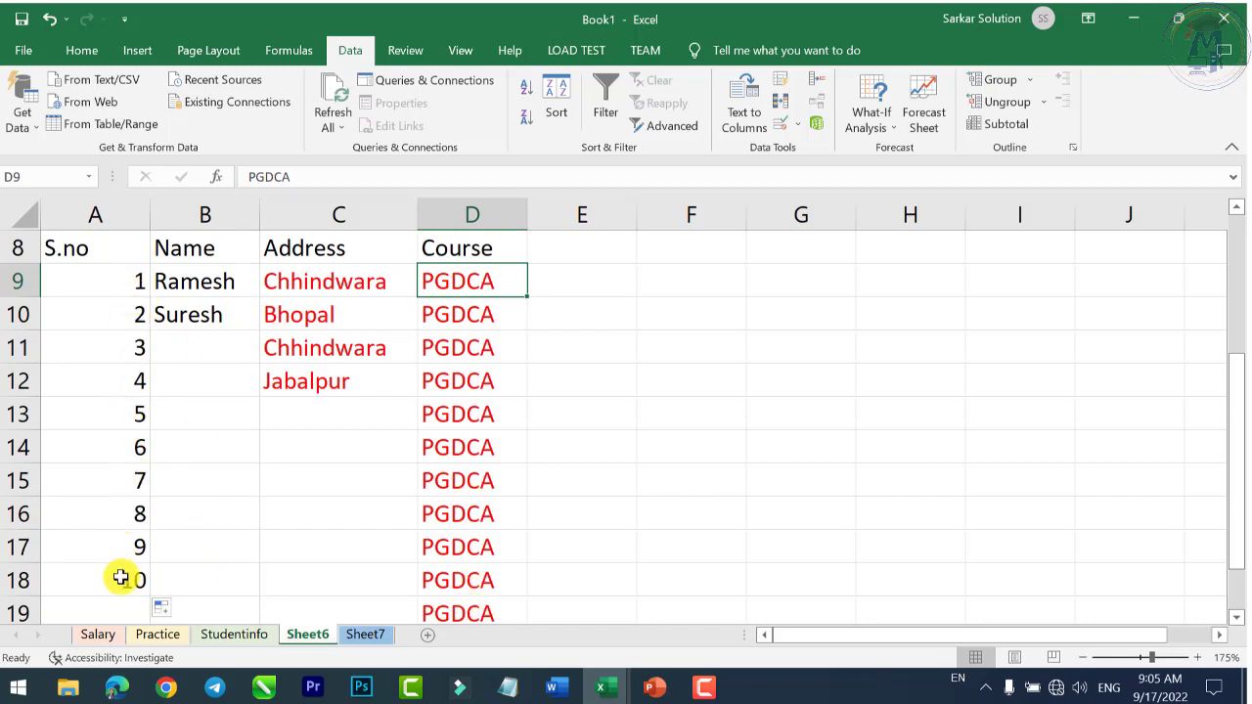
Step: Enter 2 and 4 in F9:F10 and extend the series by twos
left_click(698, 286)
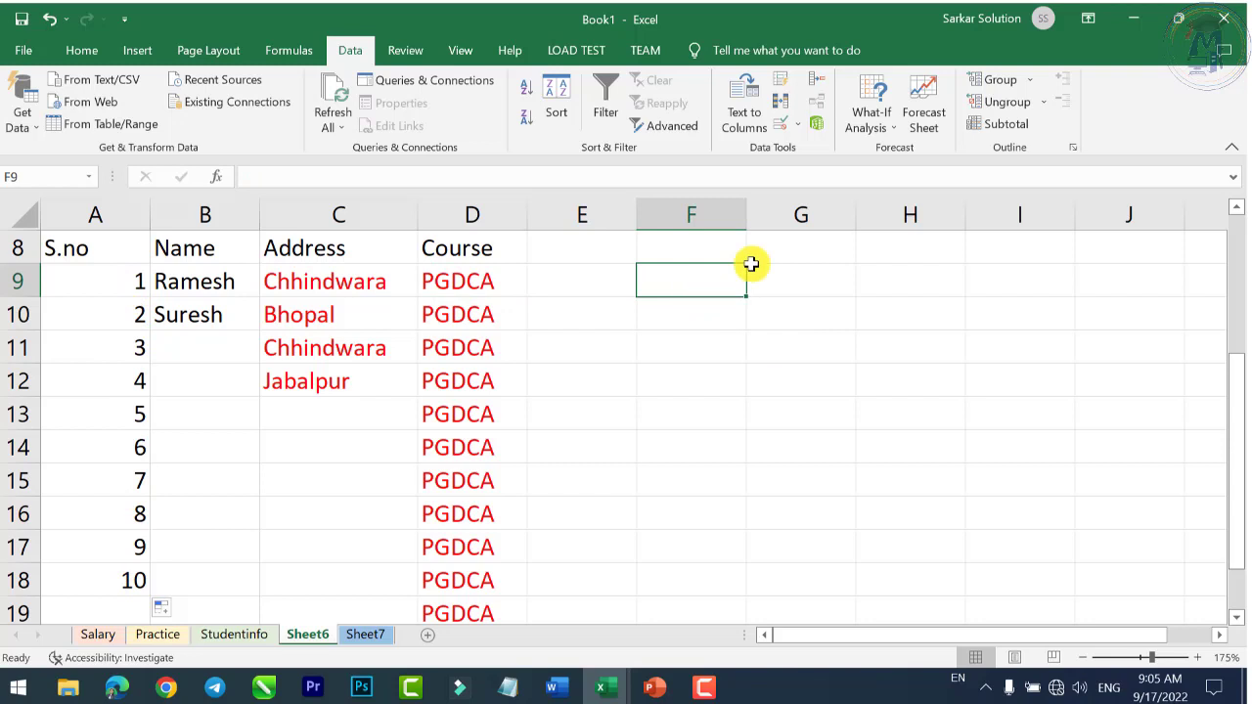
type("2")
key("Return")
type("4")
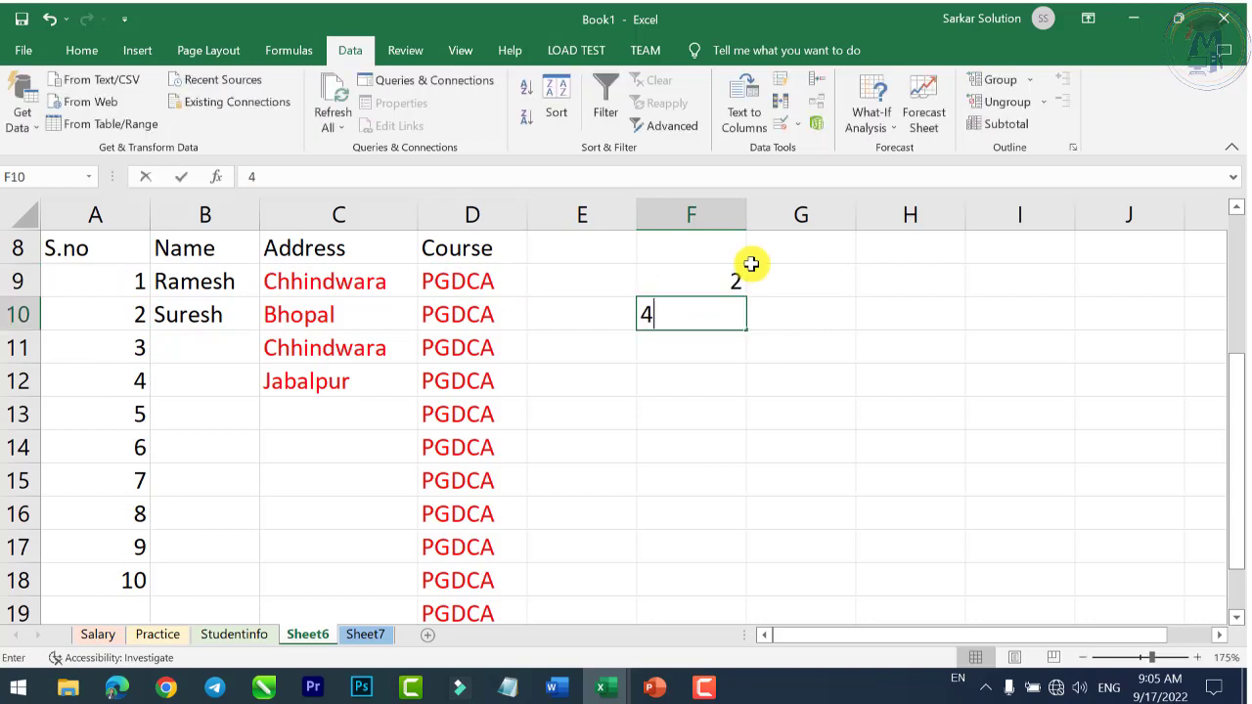
key("Return")
left_click(727, 283)
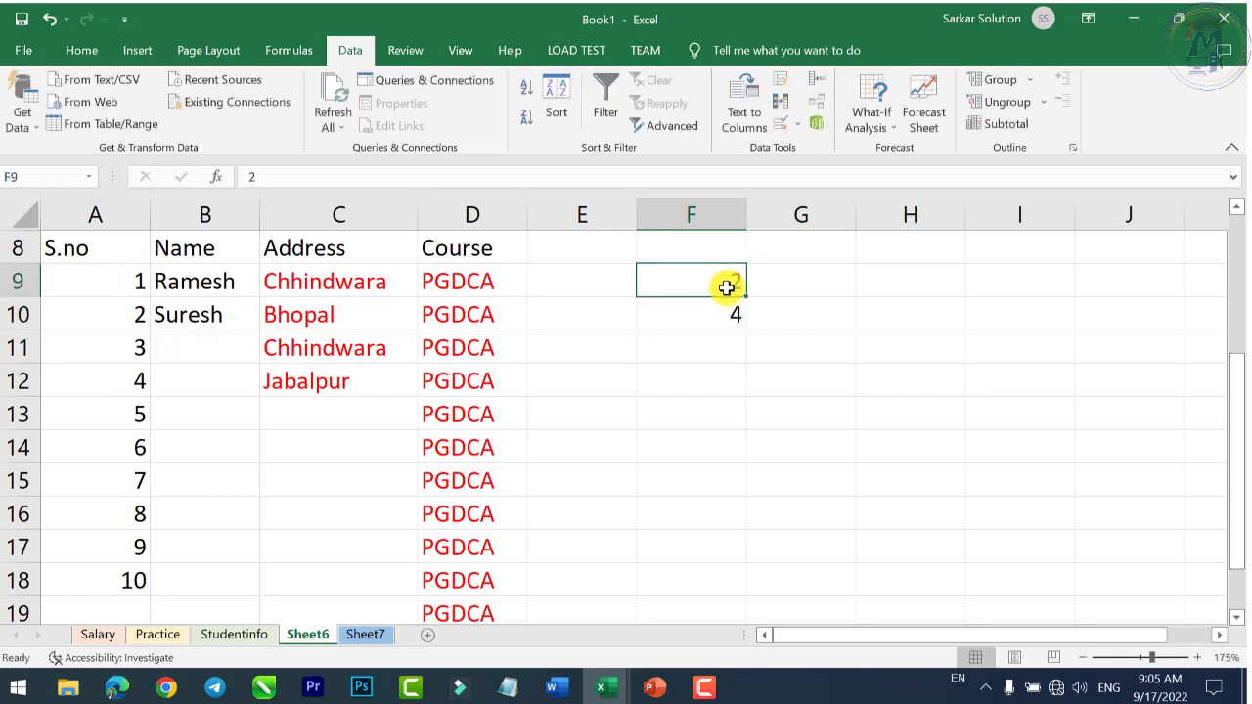
left_click(849, 310)
mouse_move(708, 279)
left_mouse_down()
mouse_move(729, 311)
mouse_move(766, 593)
left_mouse_up()
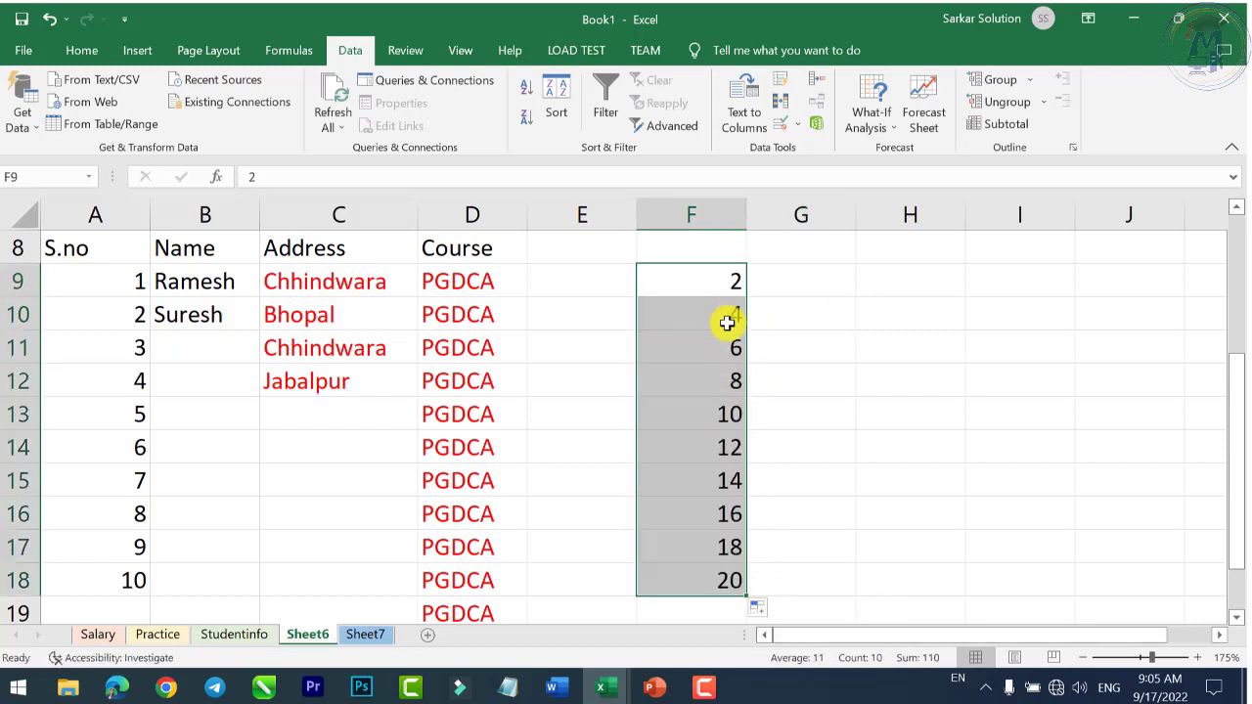
Step: Enter 3 and 6 in G9:G10 and fill the threes series down to 30 in G18
left_click(796, 277)
type("3")
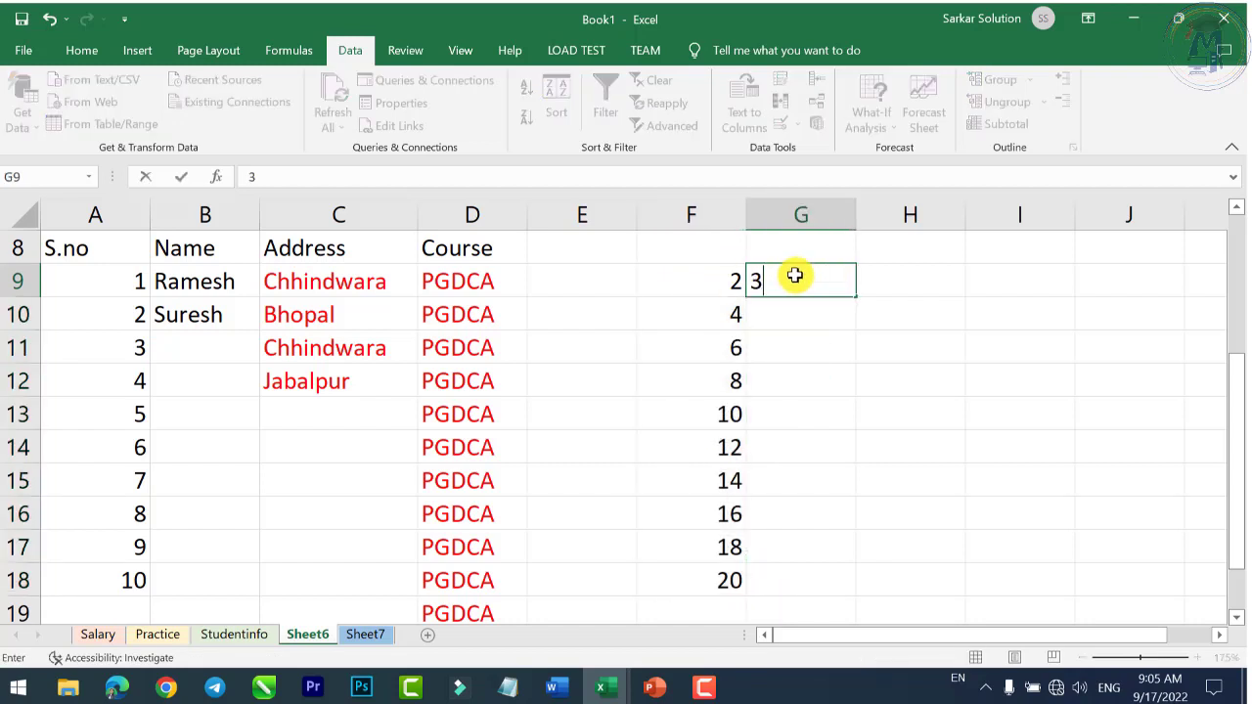
key("Return")
type("6")
key("Return")
left_click_drag(798, 283, 799, 315)
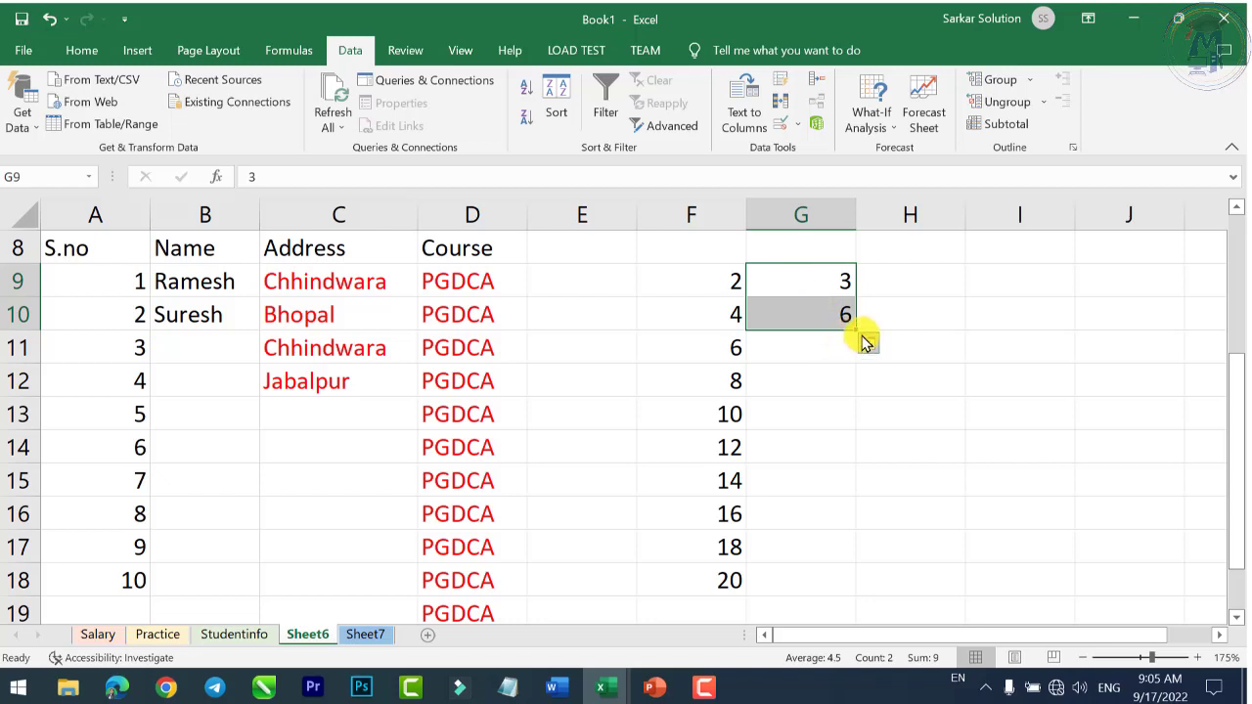
left_click_drag(854, 330, 873, 589)
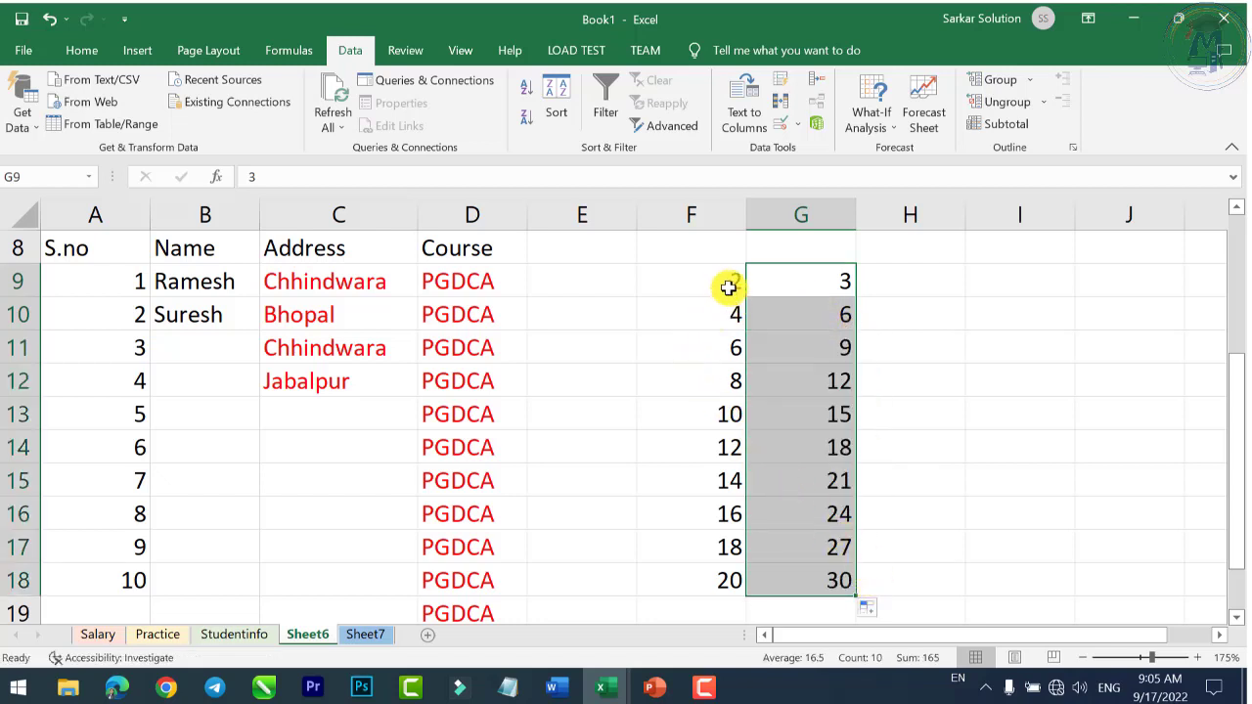
left_click_drag(717, 287, 708, 308)
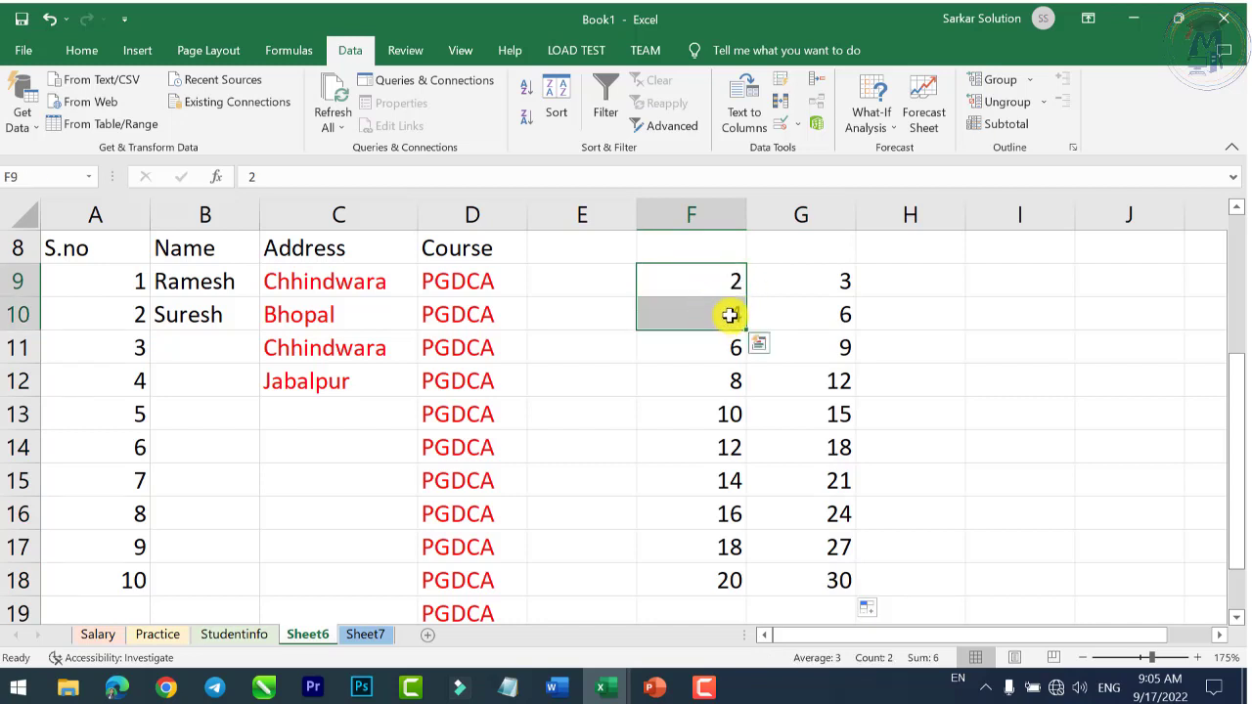
Step: Change F10 to 5 and extend the 2, 5 series down to 29 in F18
left_click(116, 282)
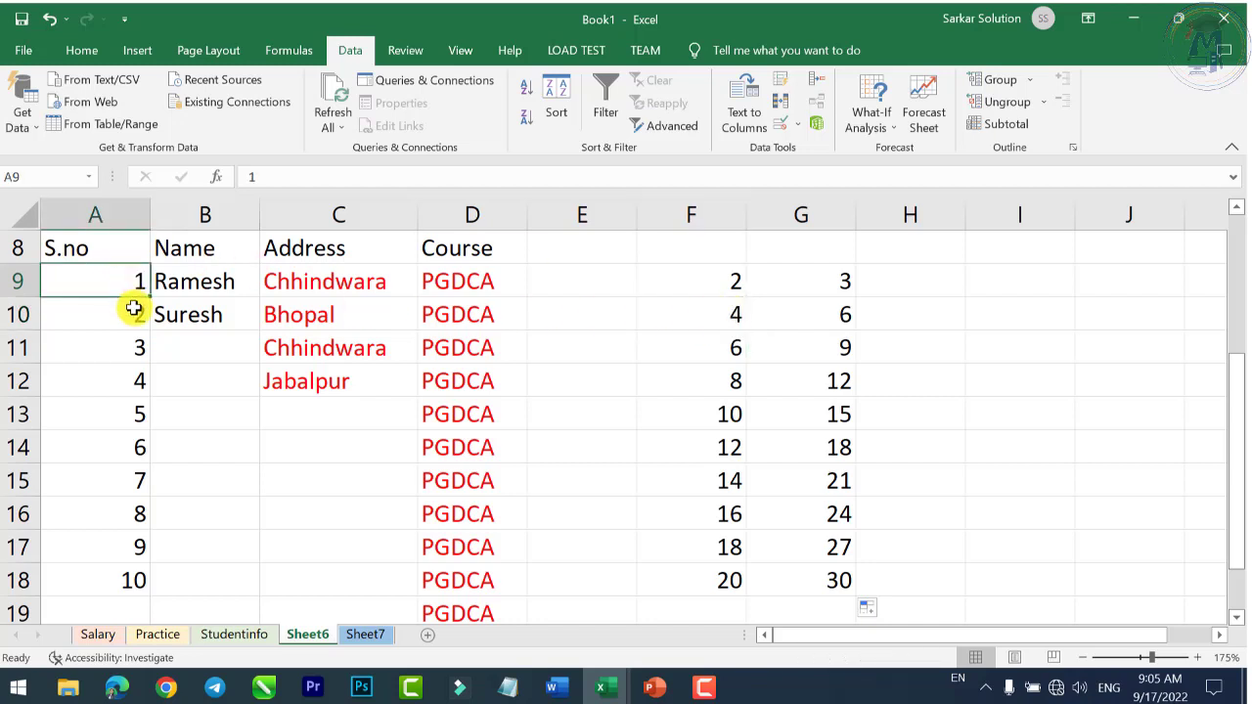
left_click(132, 309)
left_click_drag(707, 279, 715, 313)
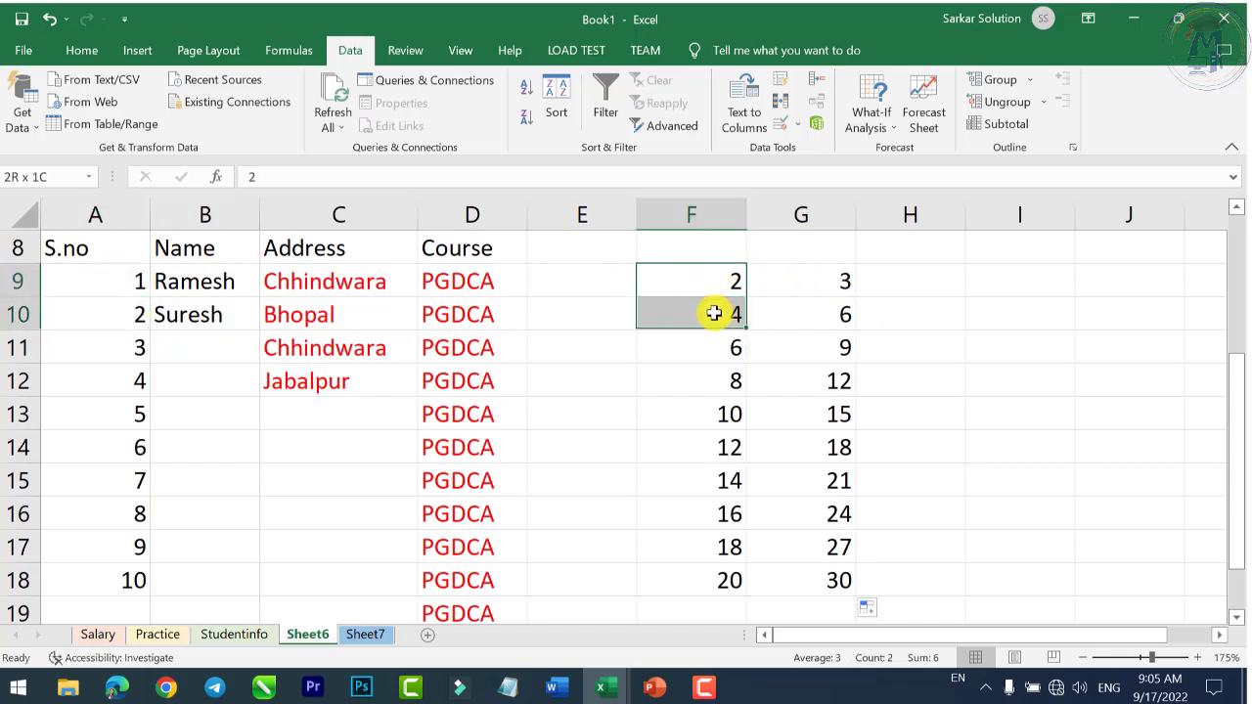
left_click(812, 304)
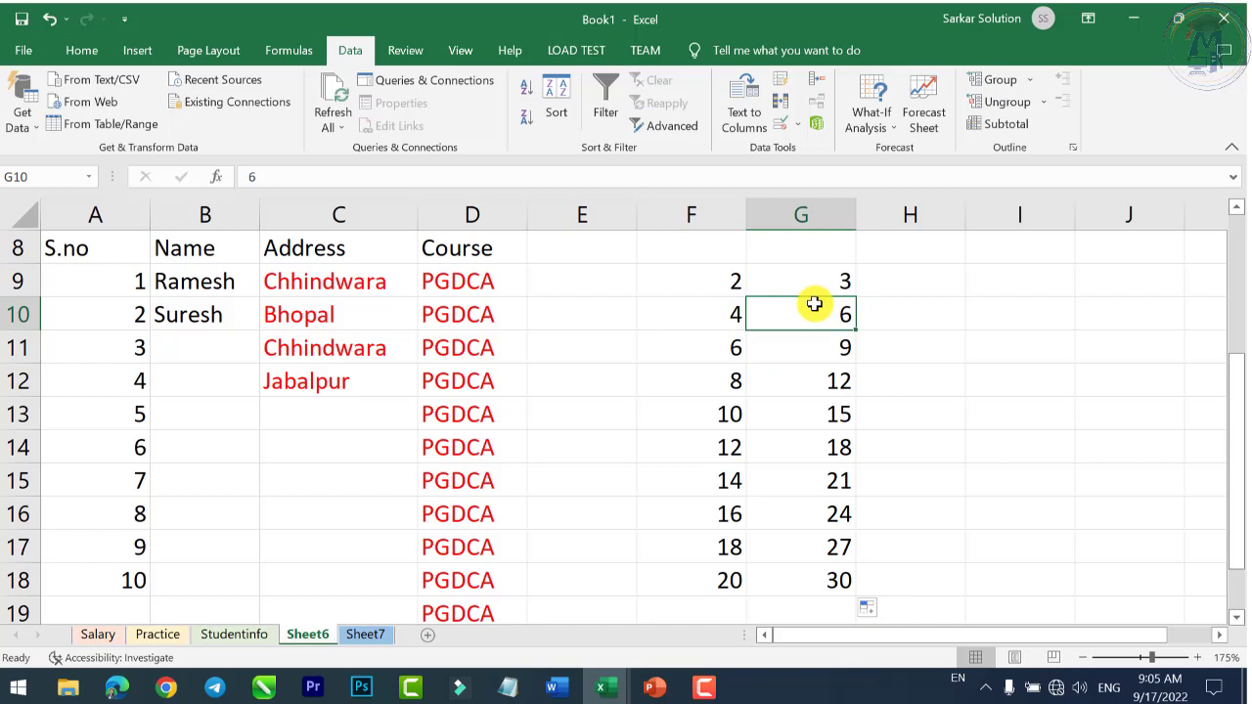
left_click(718, 282)
left_click(724, 315)
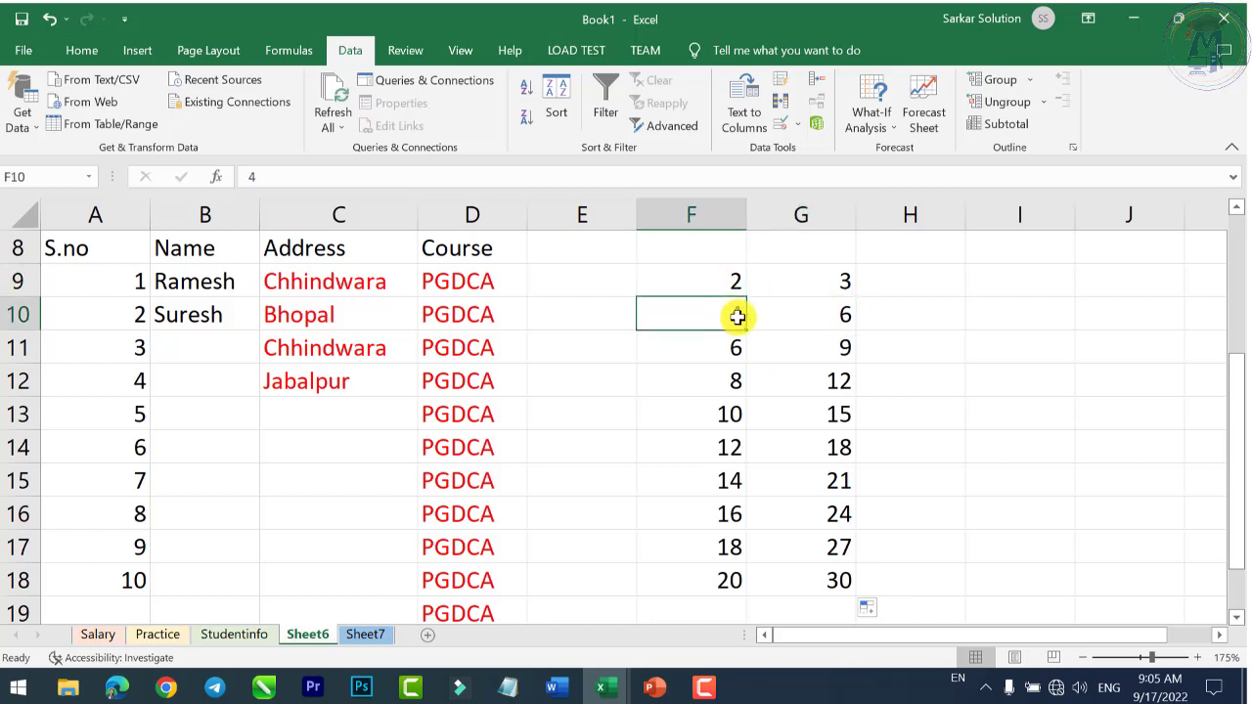
type("5")
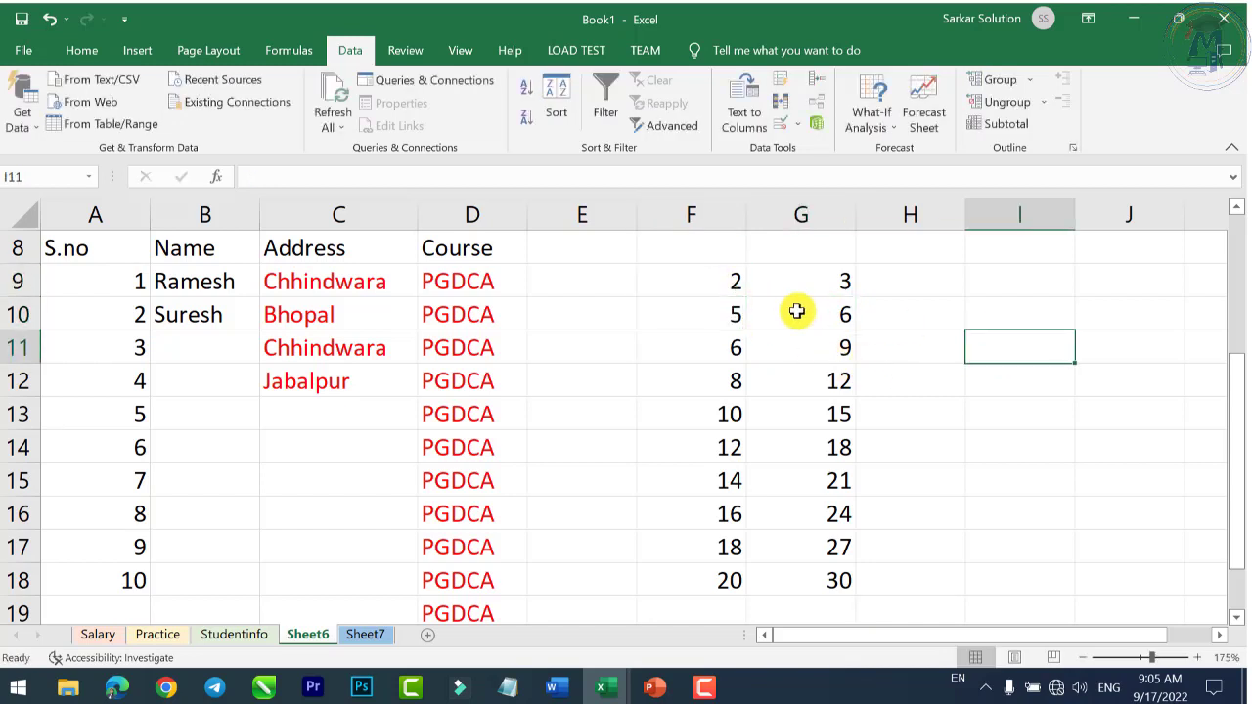
left_click_drag(730, 283, 756, 578)
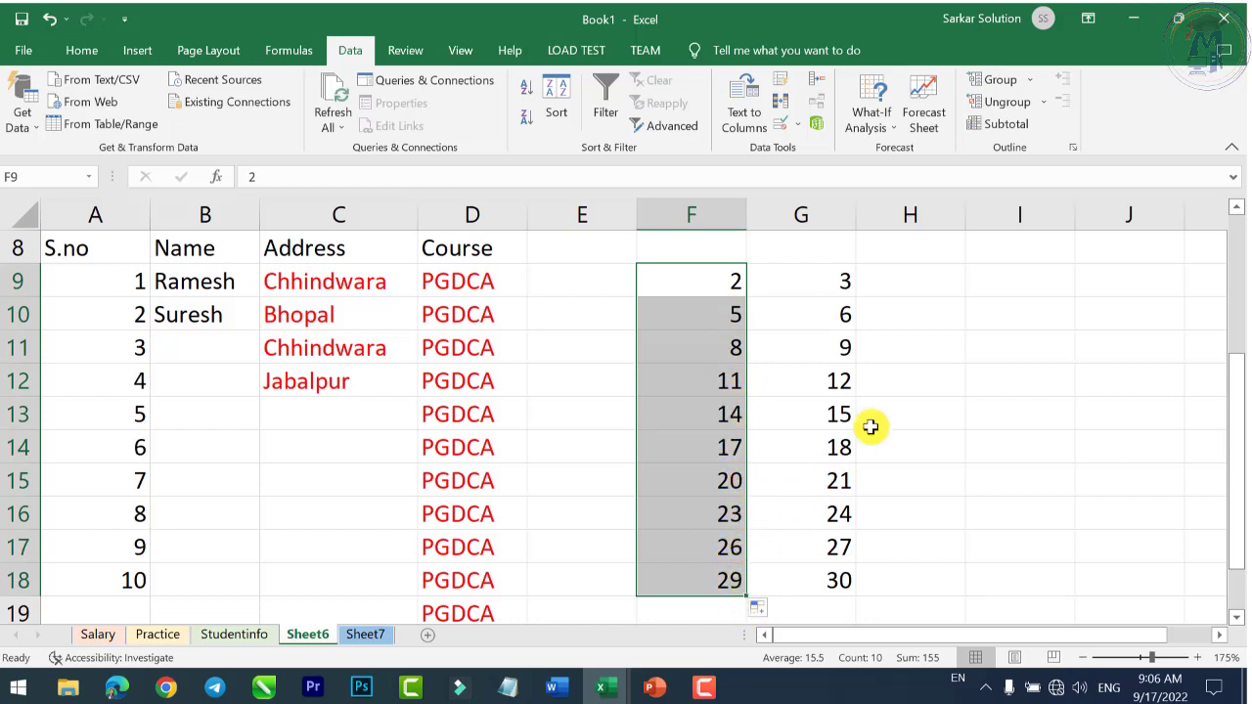
Step: Copy the name Ramesh from B9 down the Name column to B18
left_click(832, 281)
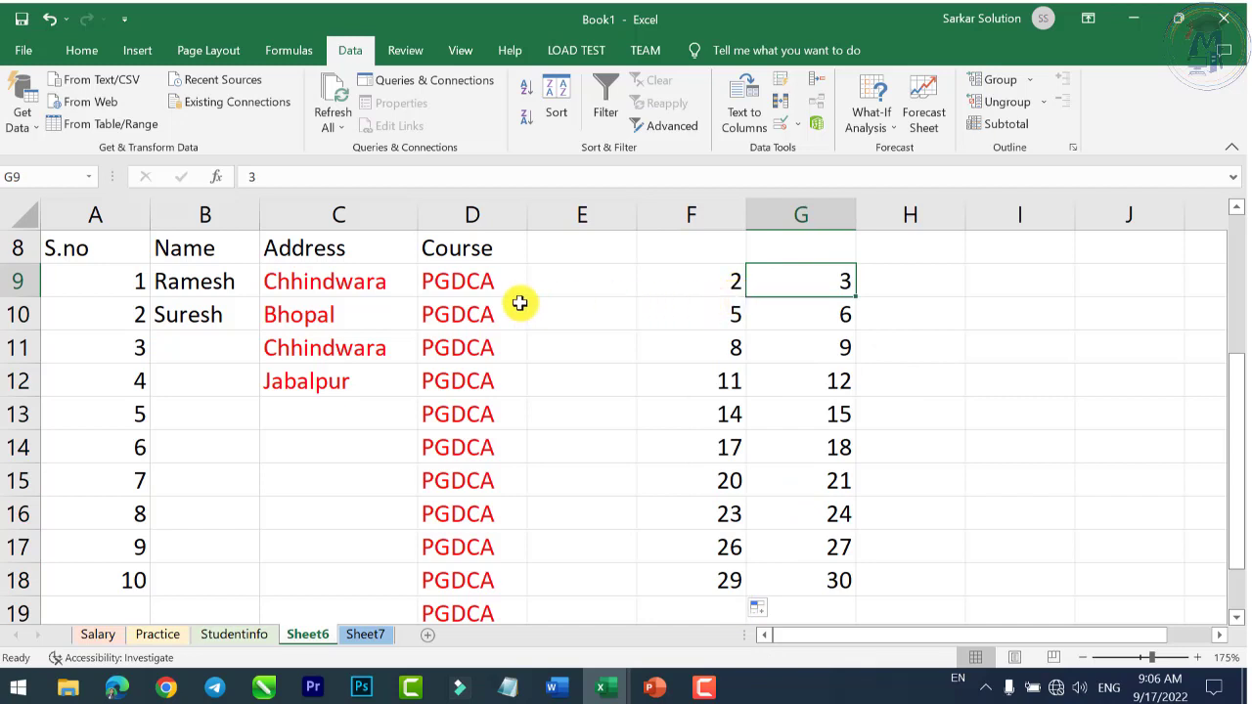
left_click(431, 282)
left_click(323, 289)
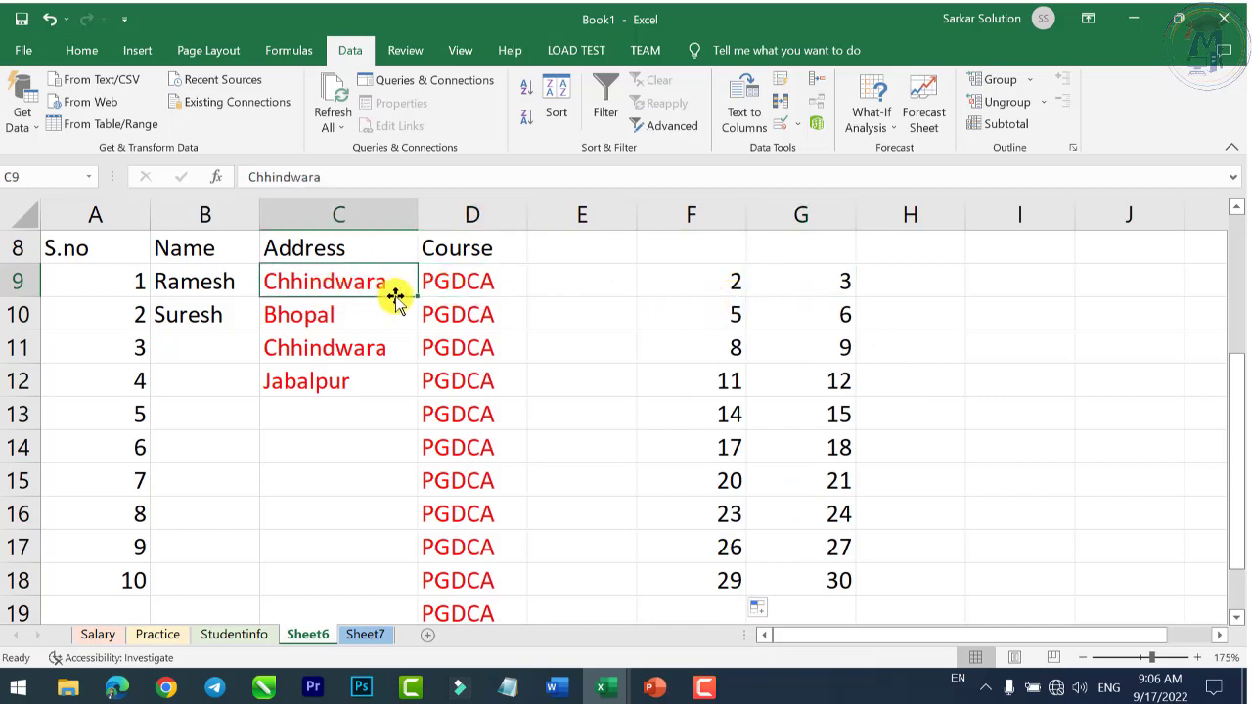
left_click(196, 283)
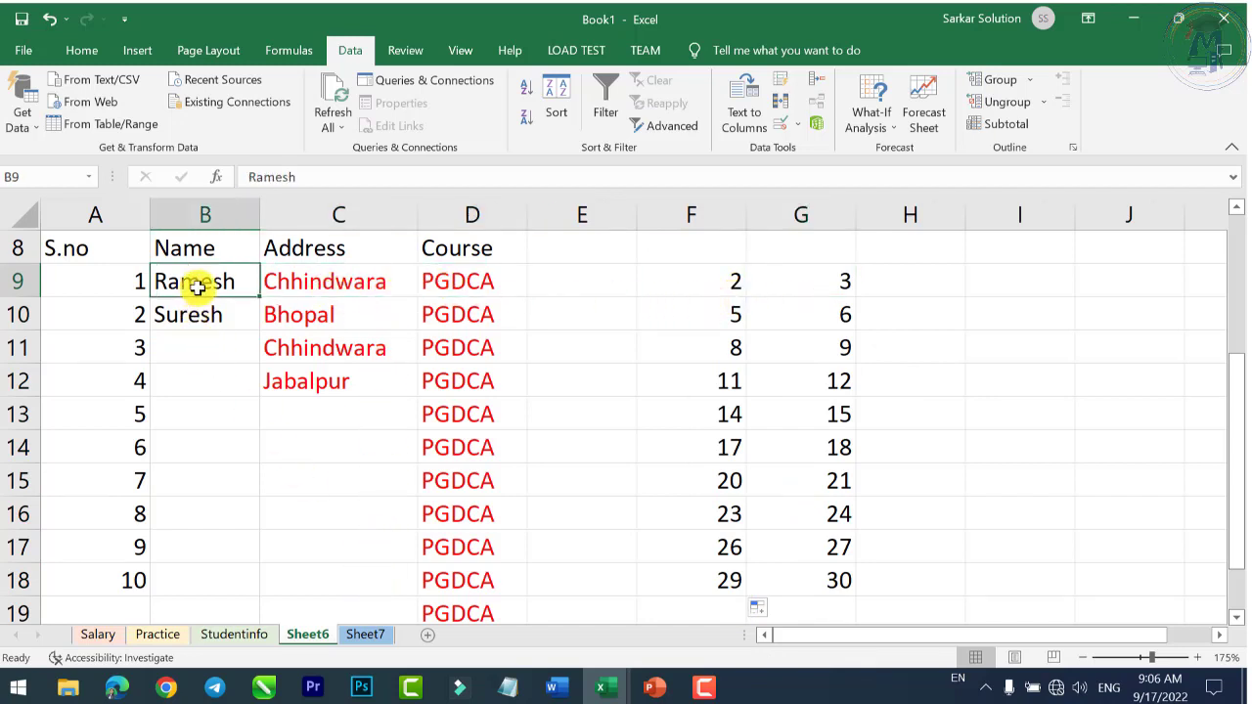
left_click_drag(258, 299, 283, 586)
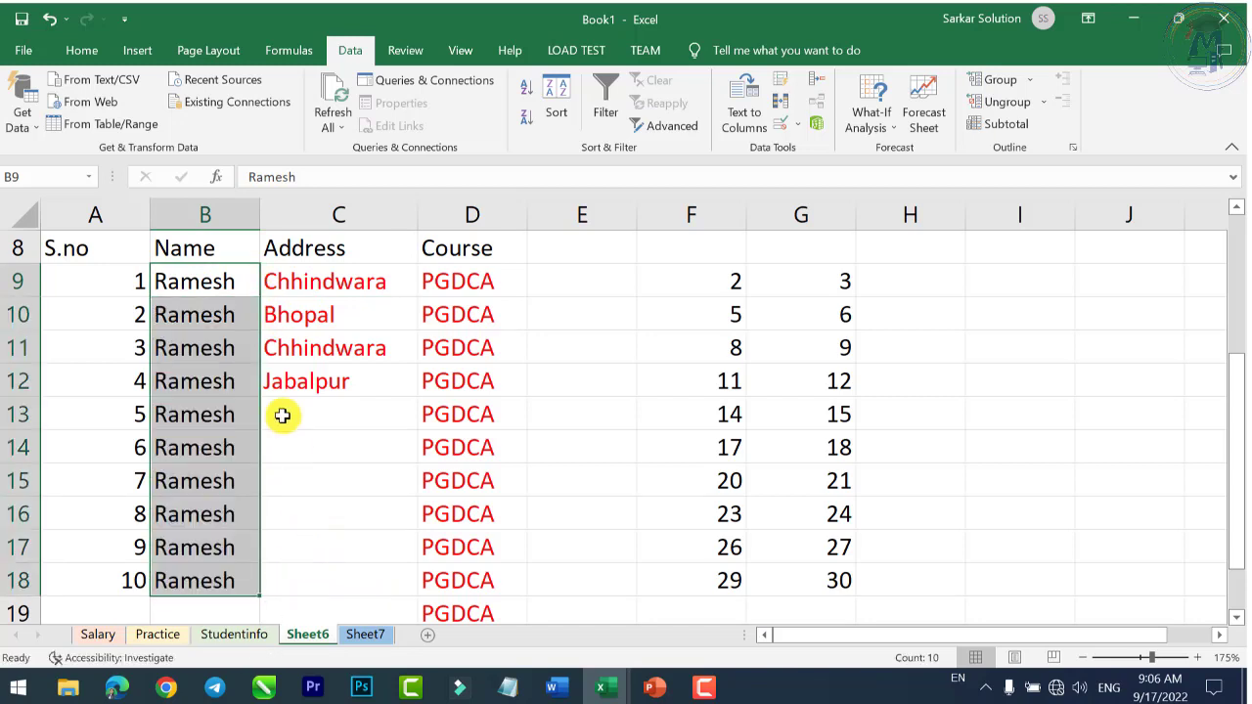
Step: Undo the Ramesh-only fill, alternate Ramesh/Suresh to B18, and repeat the four addresses to C18
key("ctrl+z")
left_click_drag(213, 283, 261, 595)
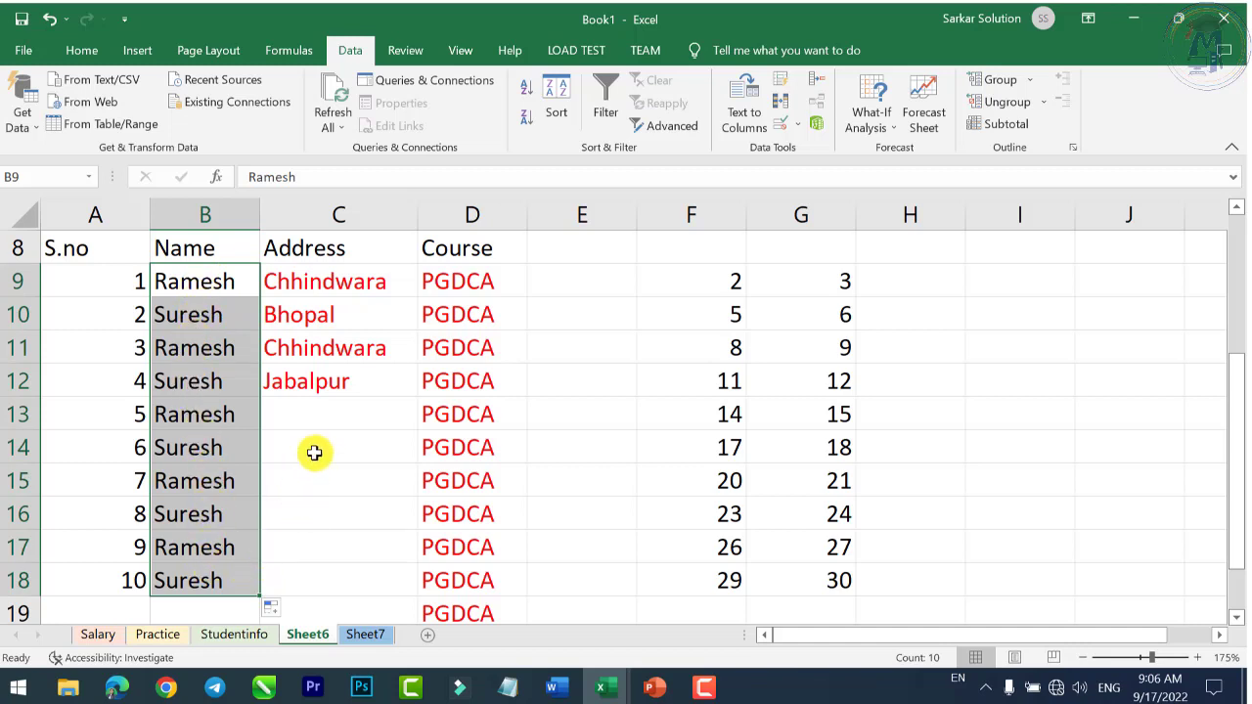
left_click_drag(336, 285, 357, 379)
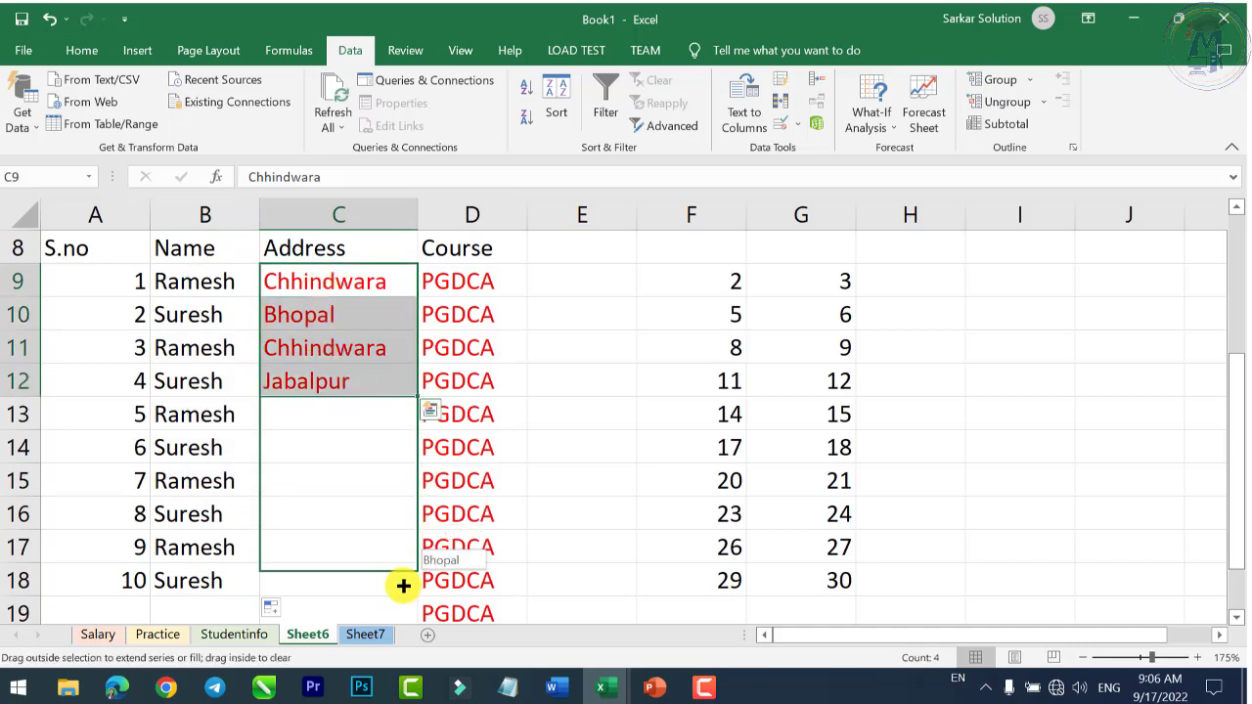
left_click_drag(421, 393, 405, 587)
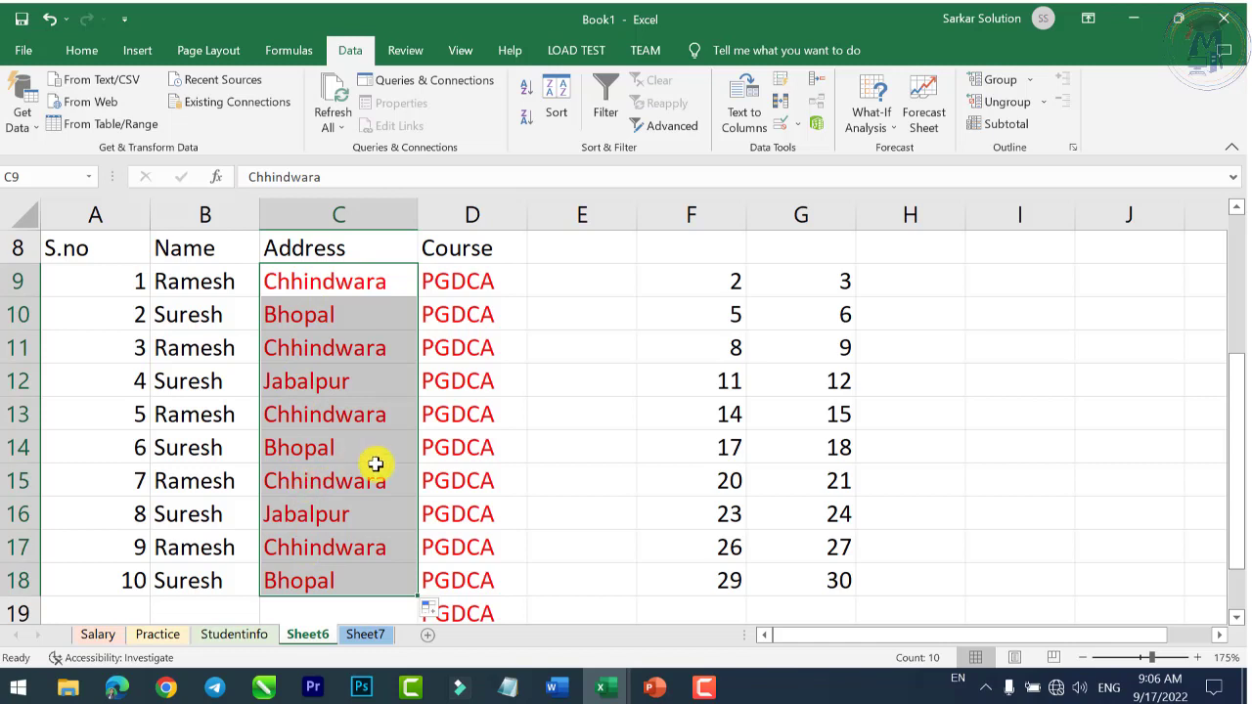
scroll(426, 358, "down", 1)
Step: Clear the stray PGDCA from cell D19
left_click(471, 510)
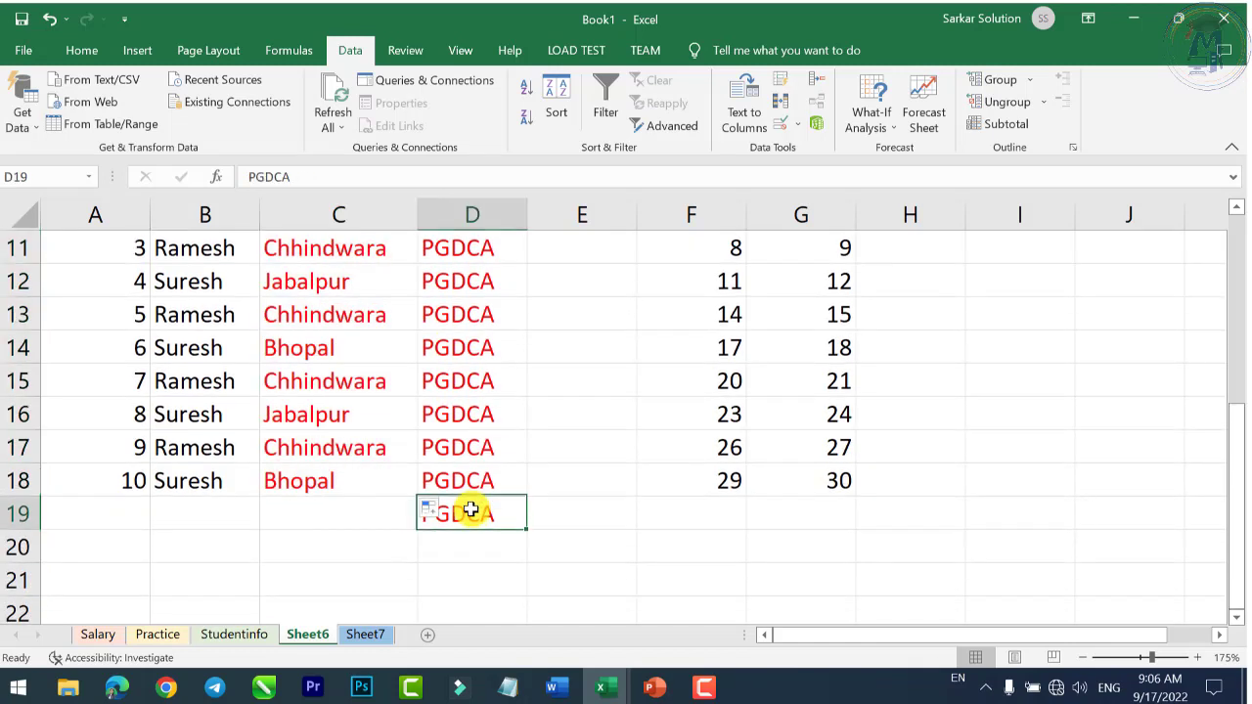
key("Delete")
scroll(939, 411, "up", 1)
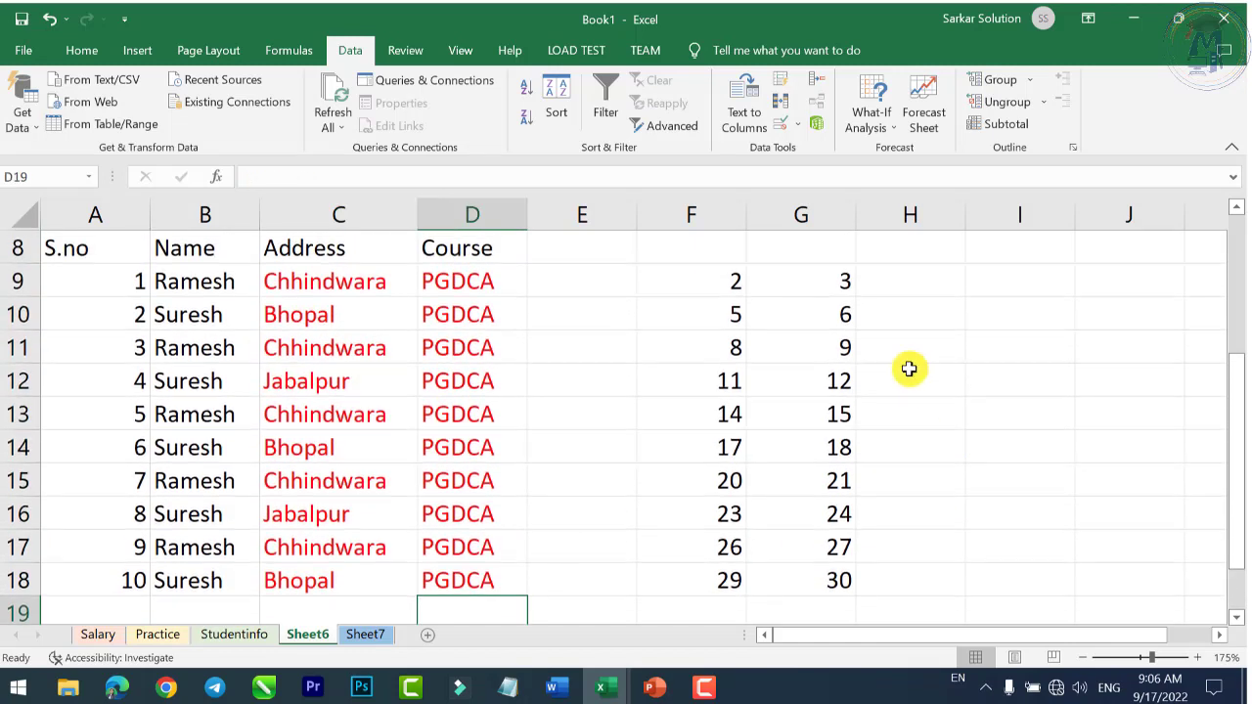
Step: Enter Jan in H9 and auto-fill the months Jan through Oct down to H18
left_click(923, 285)
type("Jan")
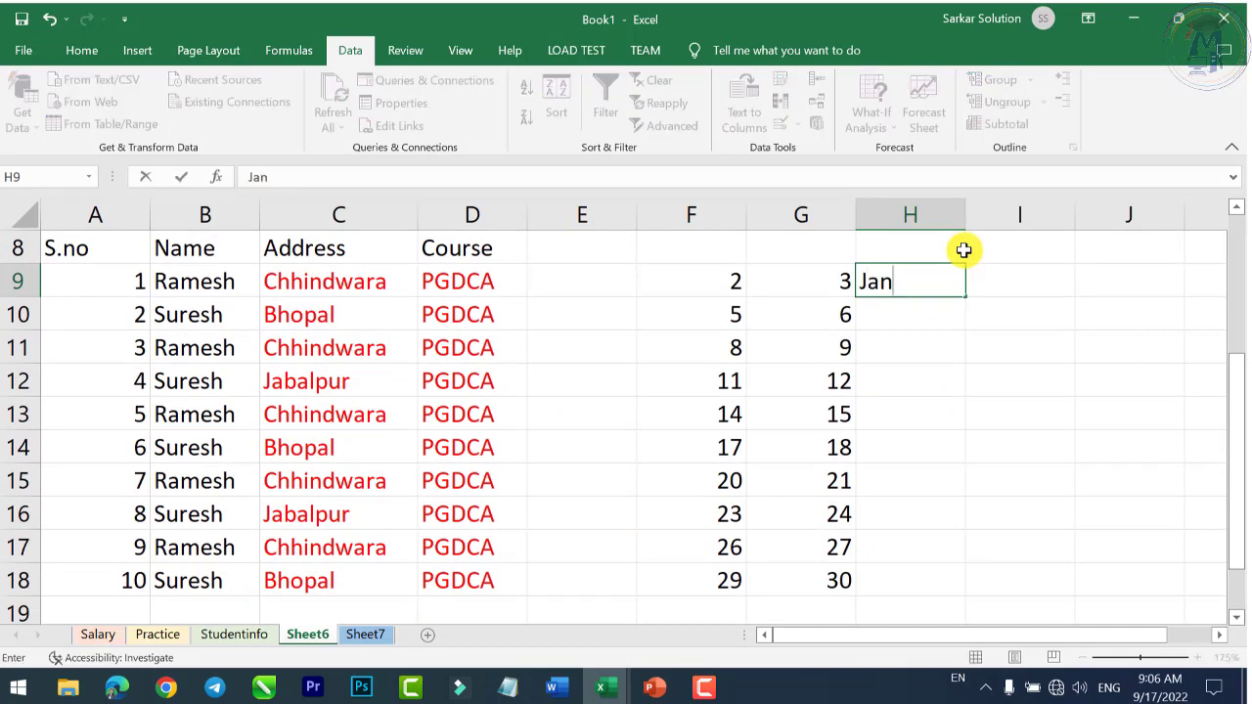
key("Return")
left_click(939, 289)
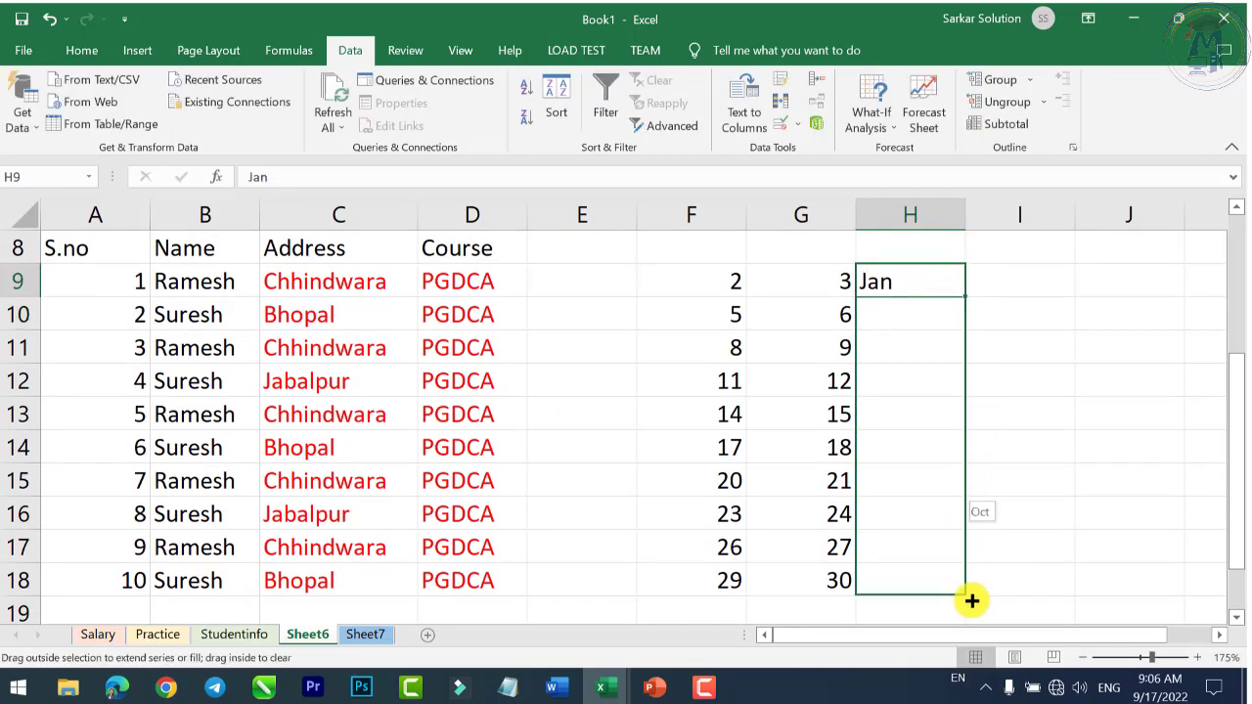
left_click_drag(965, 297, 968, 599)
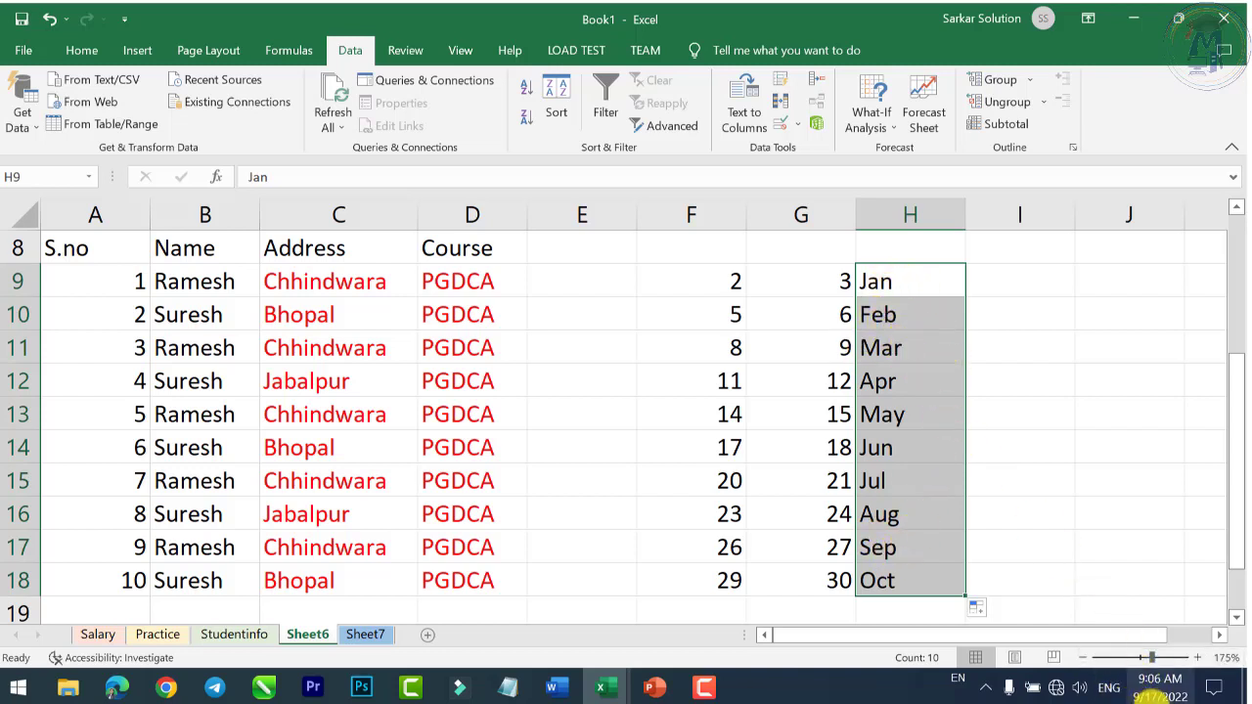
mouse_move(1149, 688)
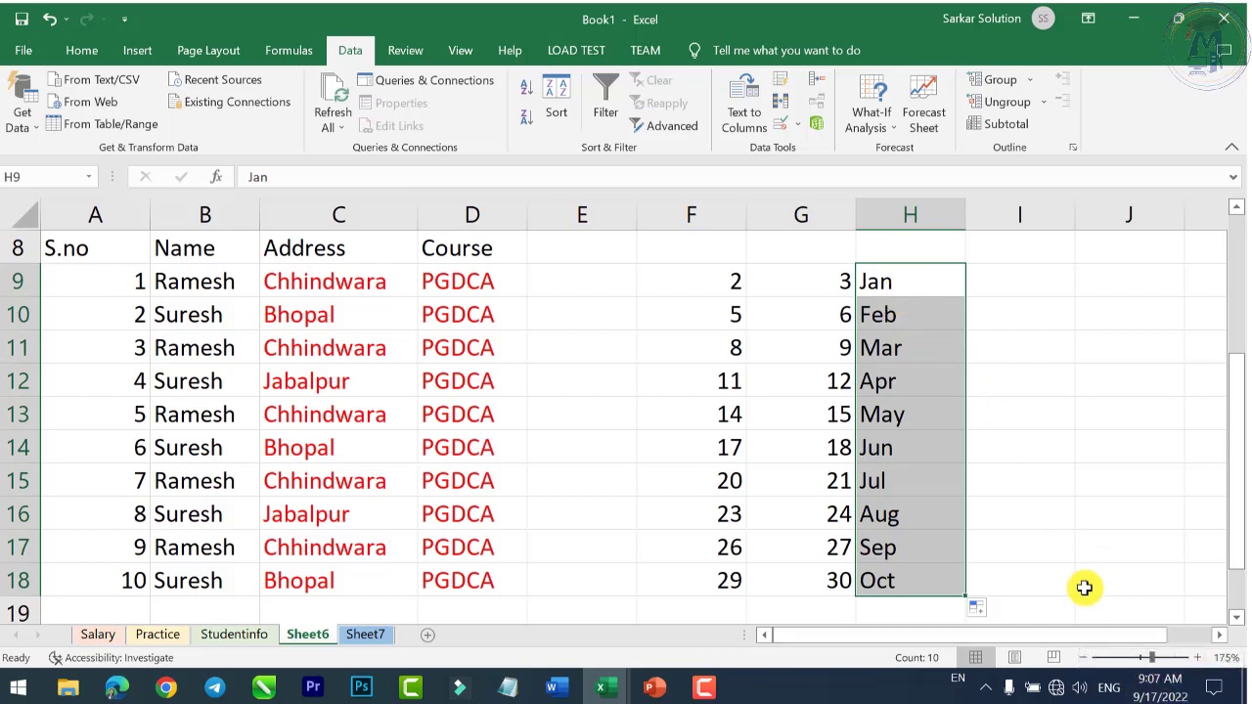
Step: Enter Sunday in I9 and auto-fill the weekday series down to I18, ending at Tuesday
left_click(1016, 284)
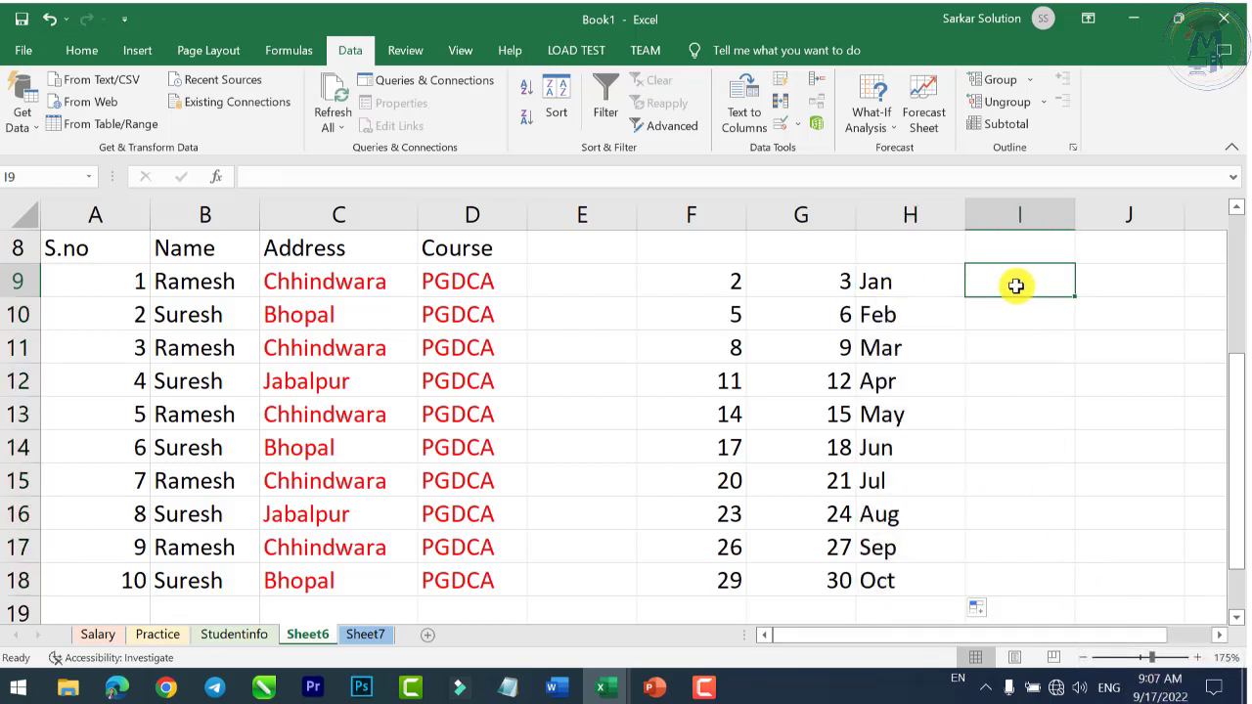
type("Sunday")
key("Return")
left_click(1012, 283)
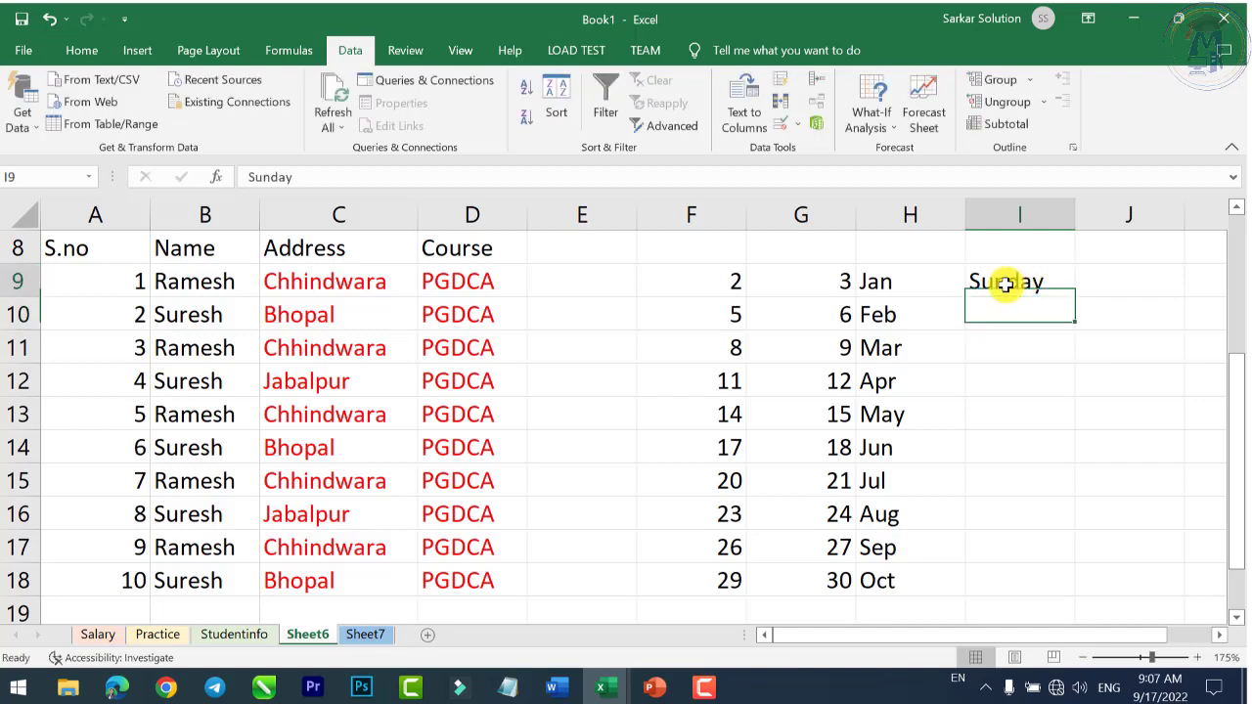
left_click(1159, 686)
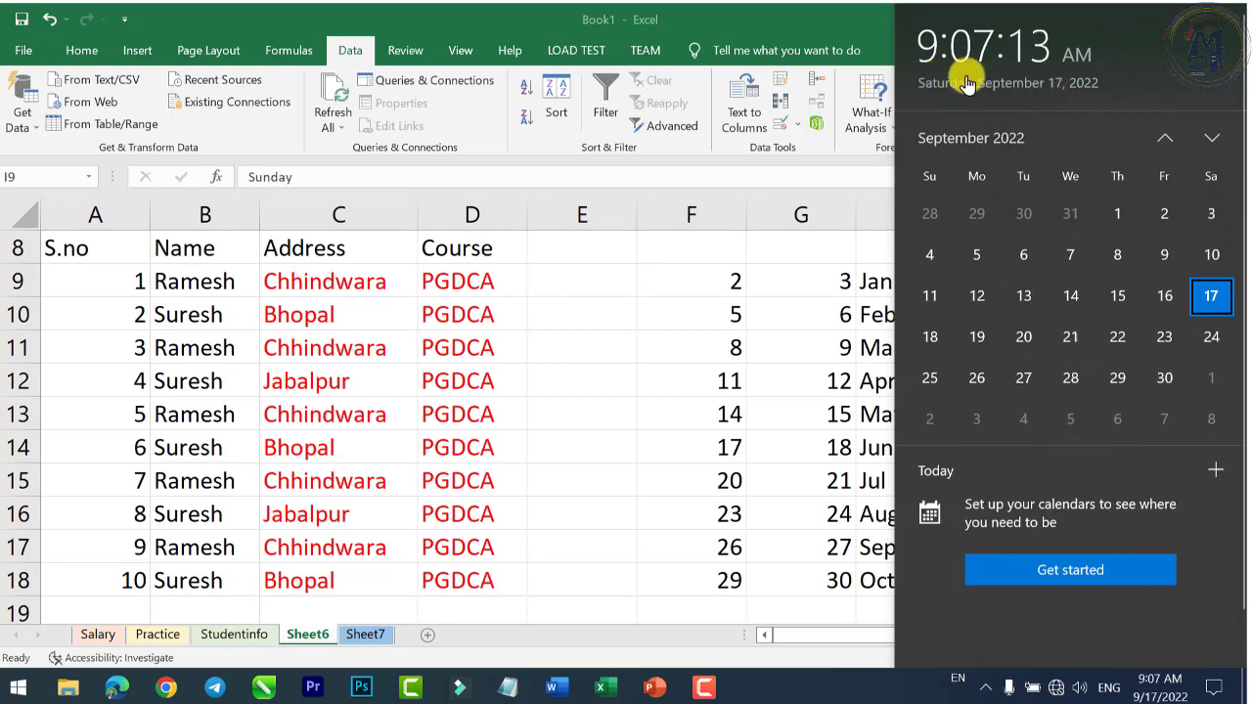
left_click(790, 367)
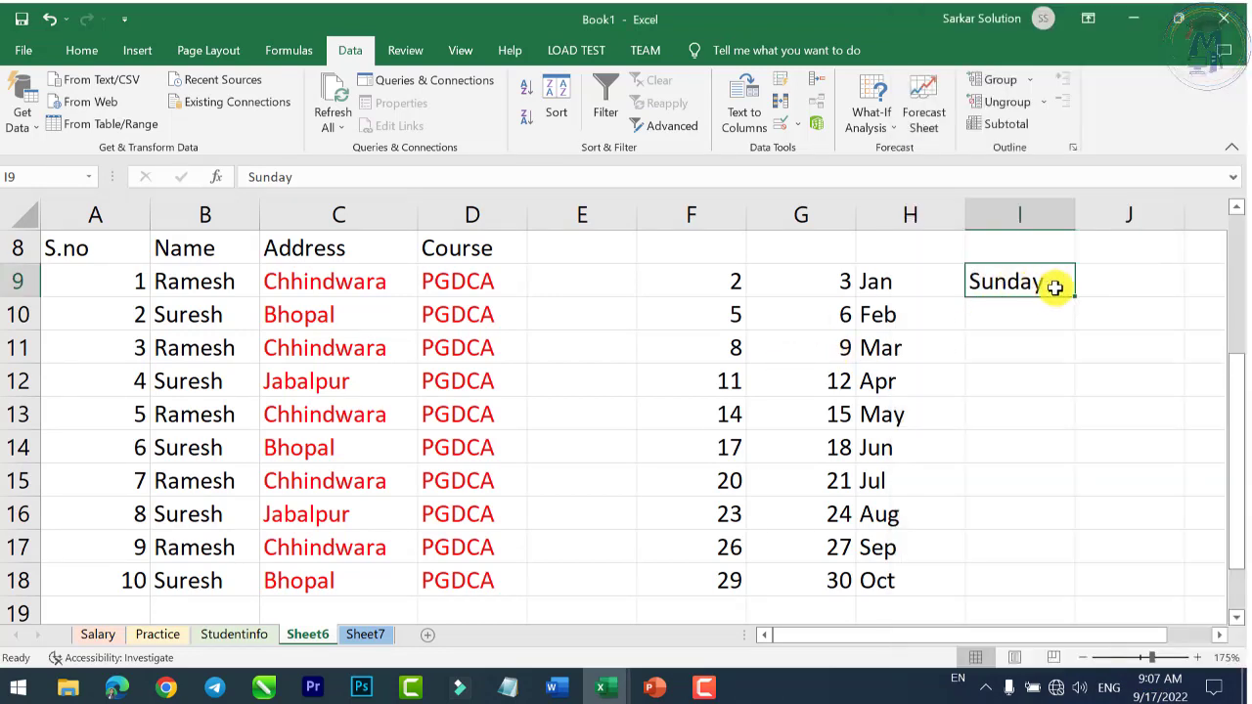
left_click_drag(1075, 297, 1104, 606)
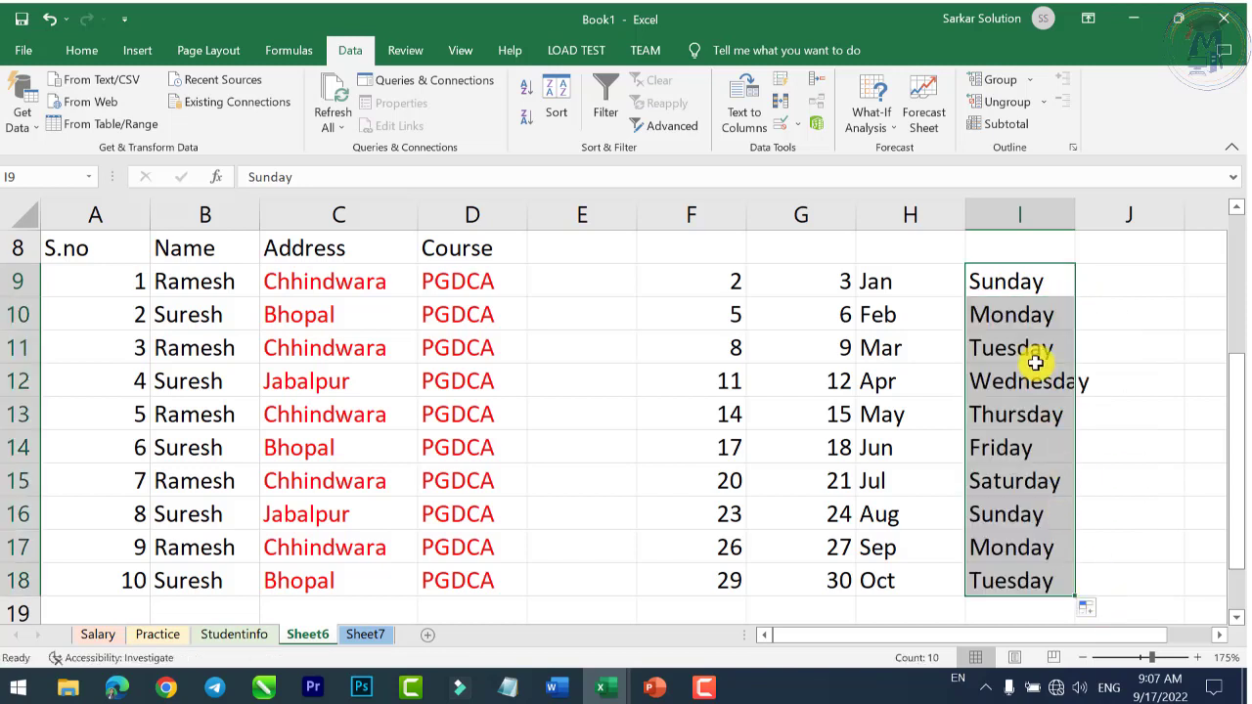
Step: Select the month and weekday series together in H9:I18 to review them
left_click(1022, 283)
left_click(1020, 305)
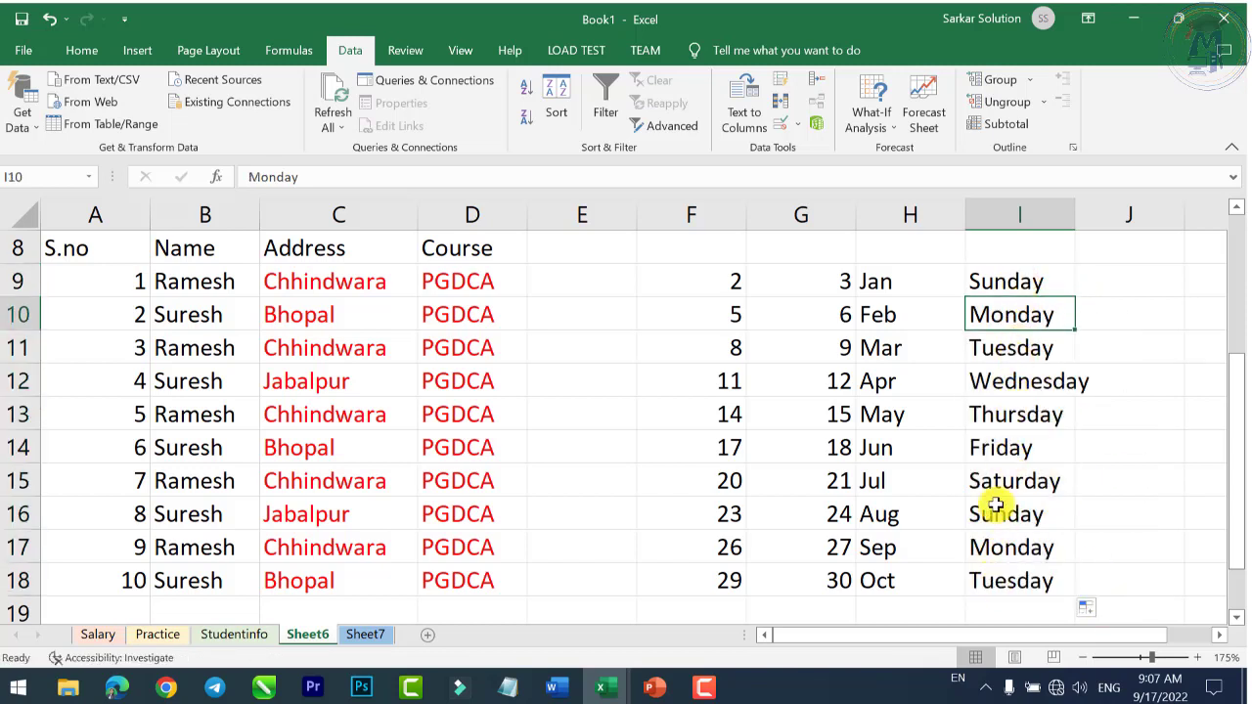
mouse_move(916, 283)
left_mouse_down()
mouse_move(921, 526)
mouse_move(998, 576)
left_mouse_up()
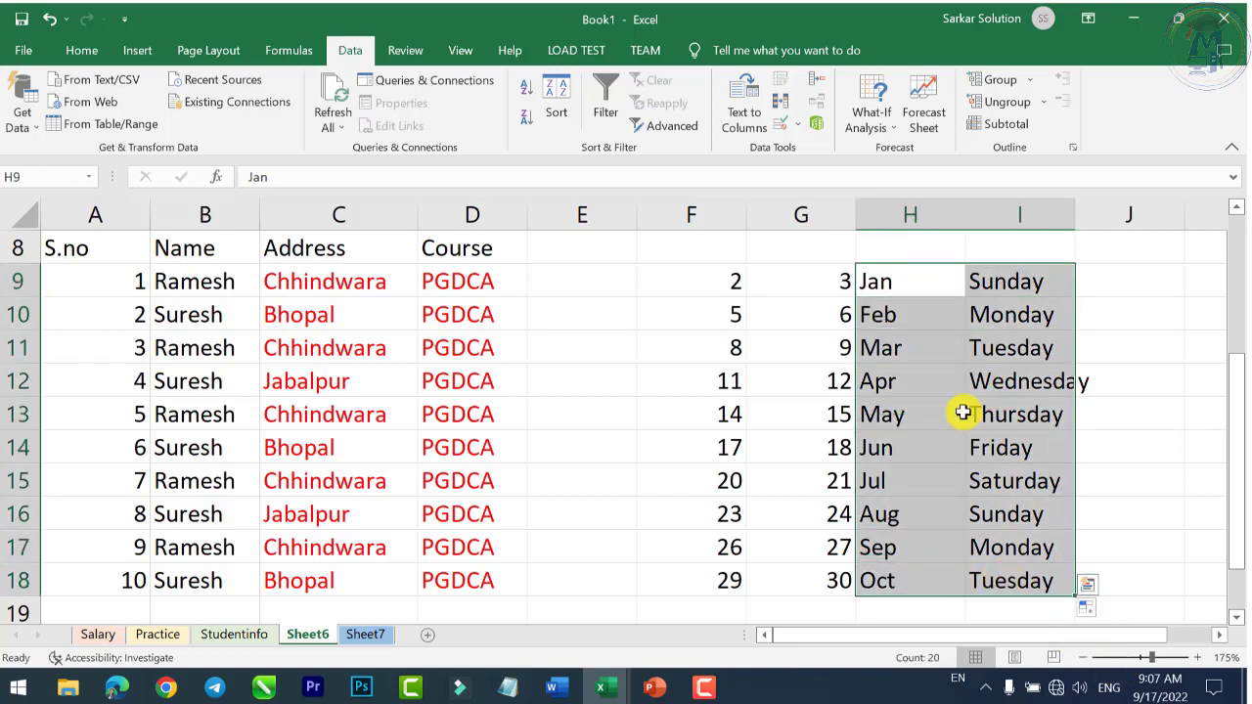
left_click(930, 289)
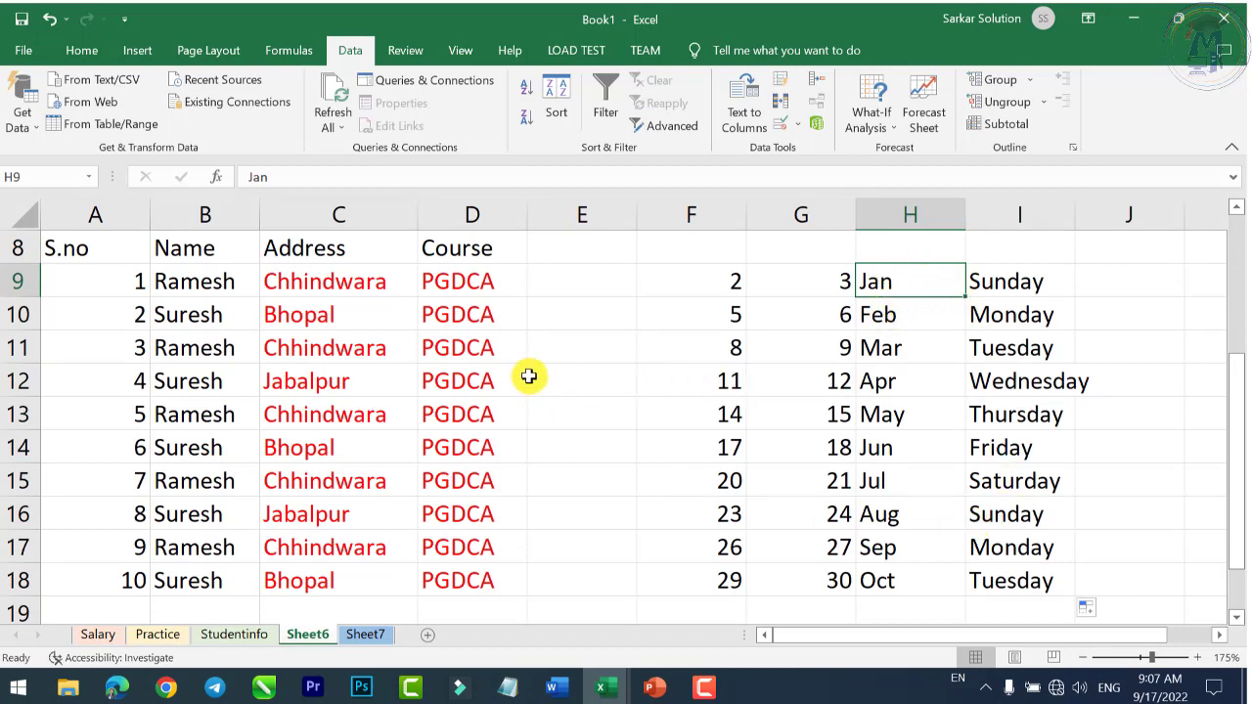
Step: Review the Name and Address columns on Sheet6, checking cells B19, C9 and column C
scroll(650, 405, "up", 1)
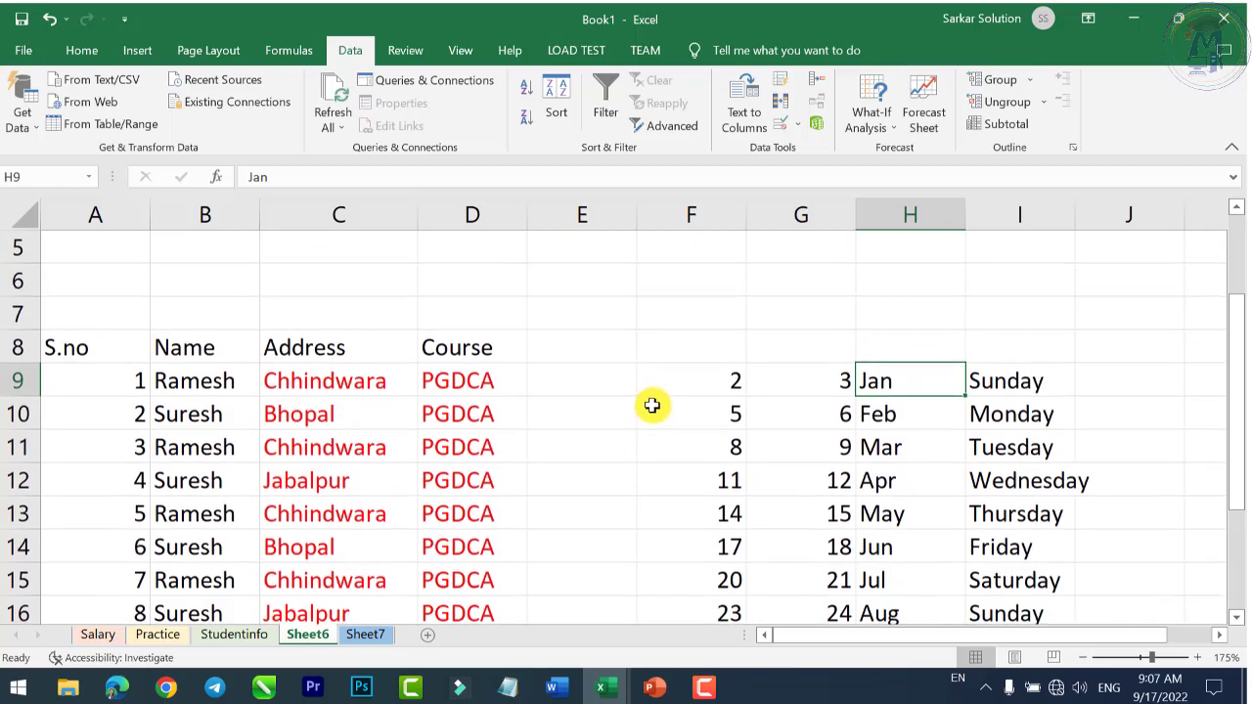
scroll(653, 404, "down", 1)
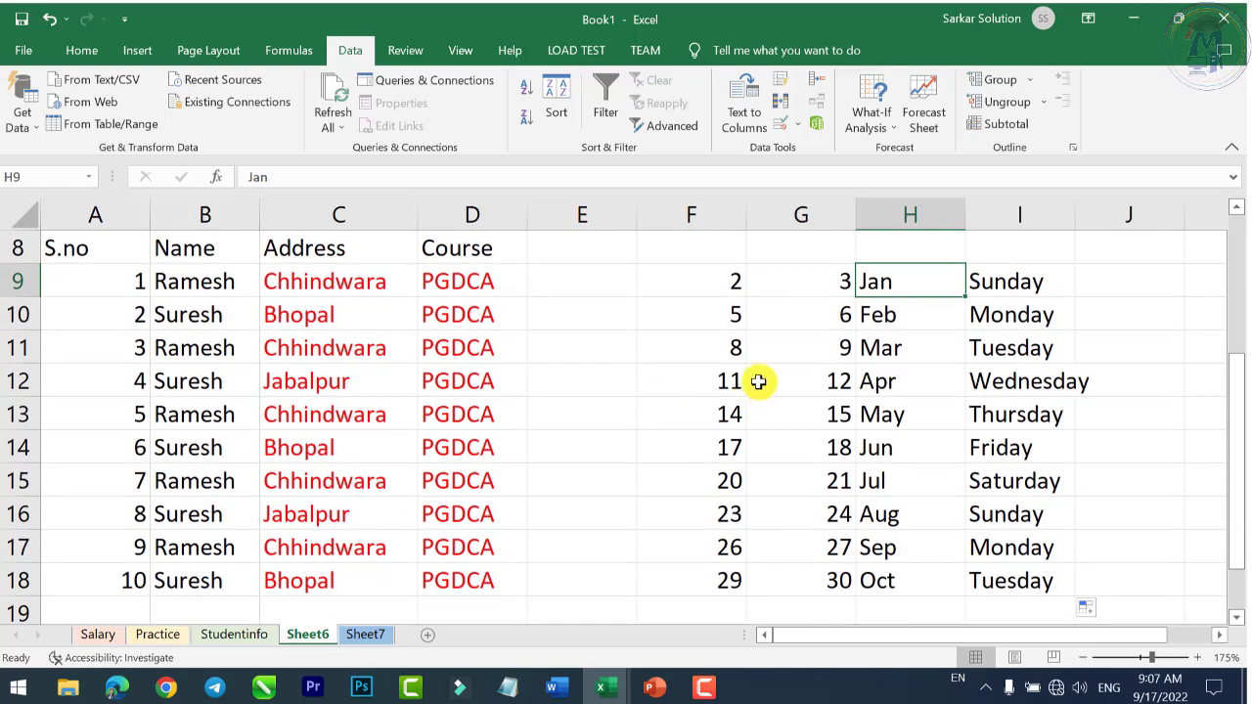
scroll(751, 379, "down", 1)
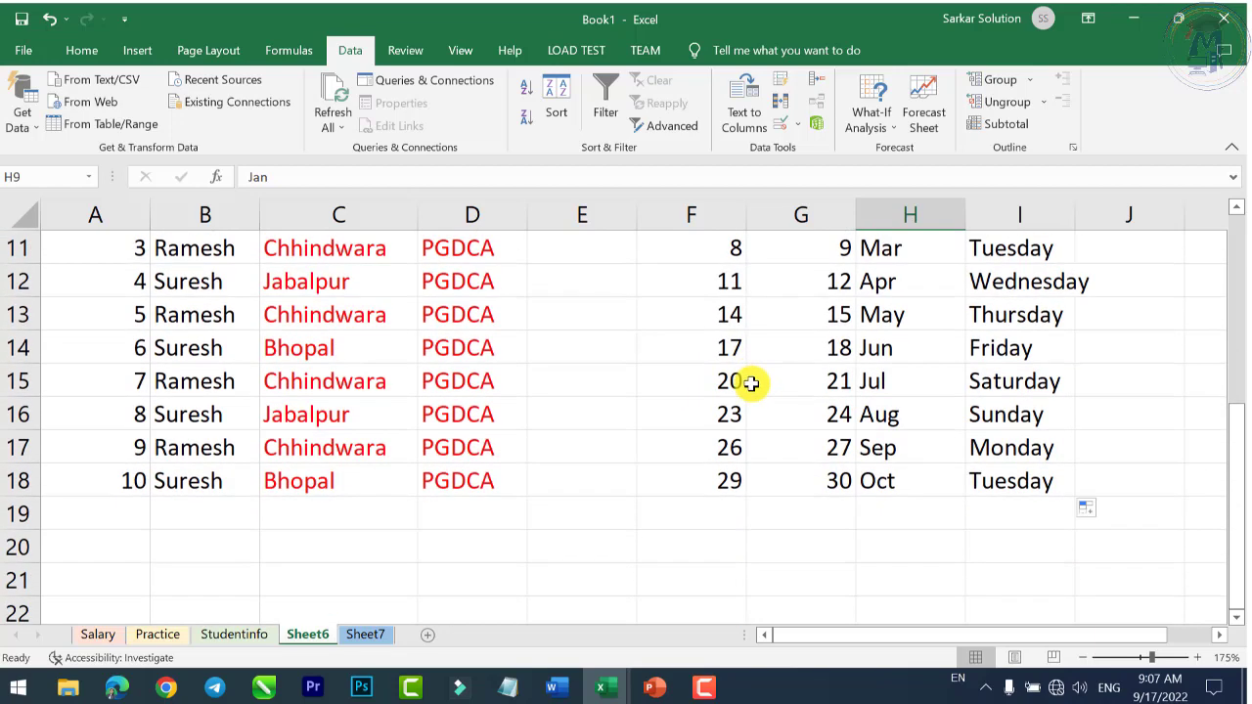
left_click(204, 517)
scroll(204, 455, "up", 1)
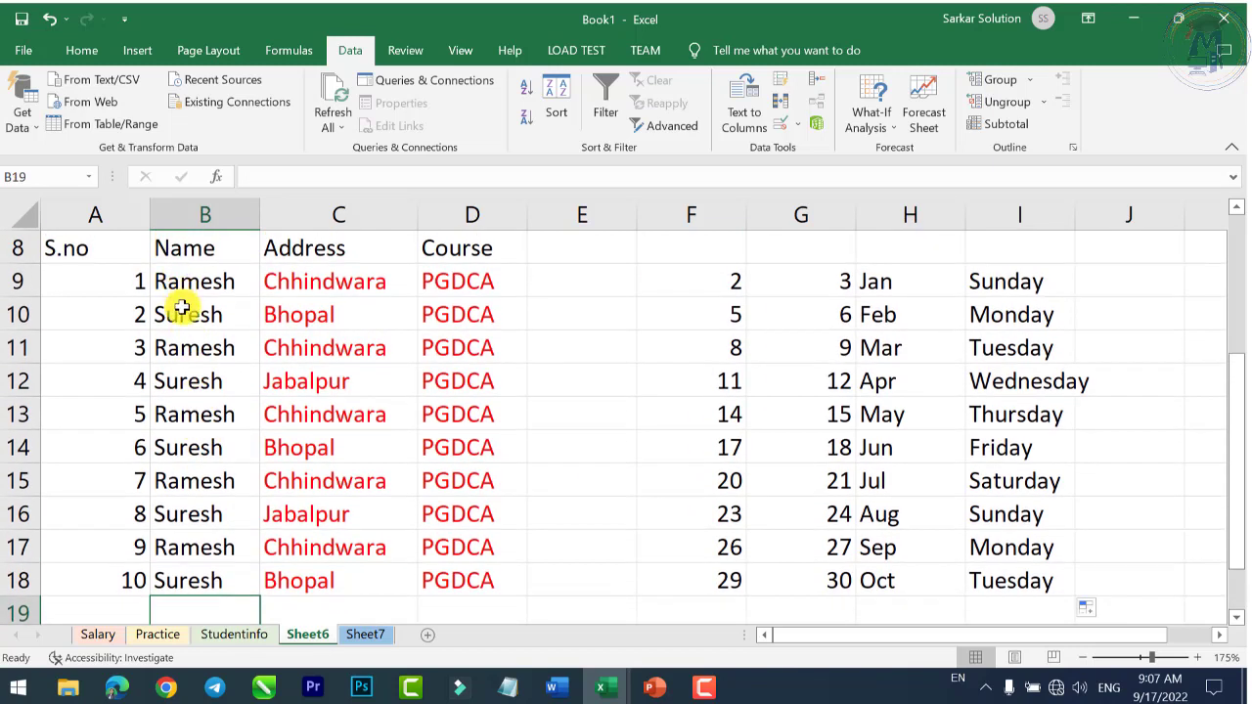
left_click(319, 284)
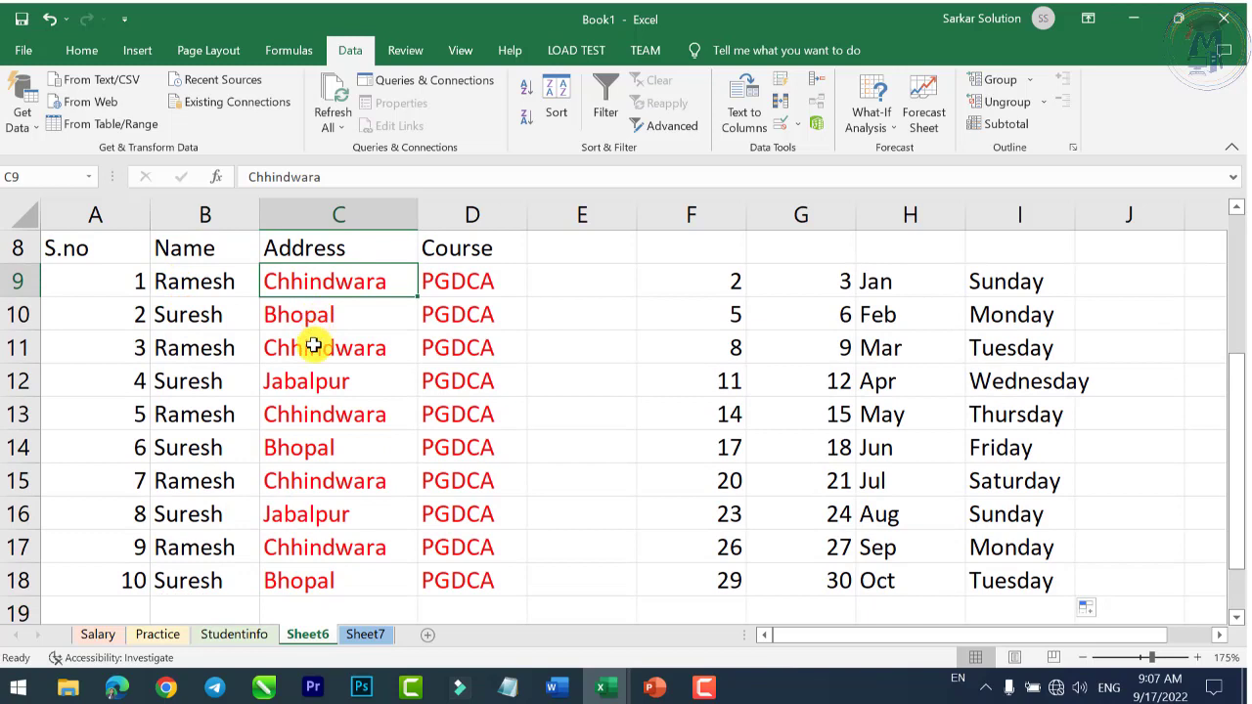
scroll(313, 379, "down", 1)
left_click(328, 513)
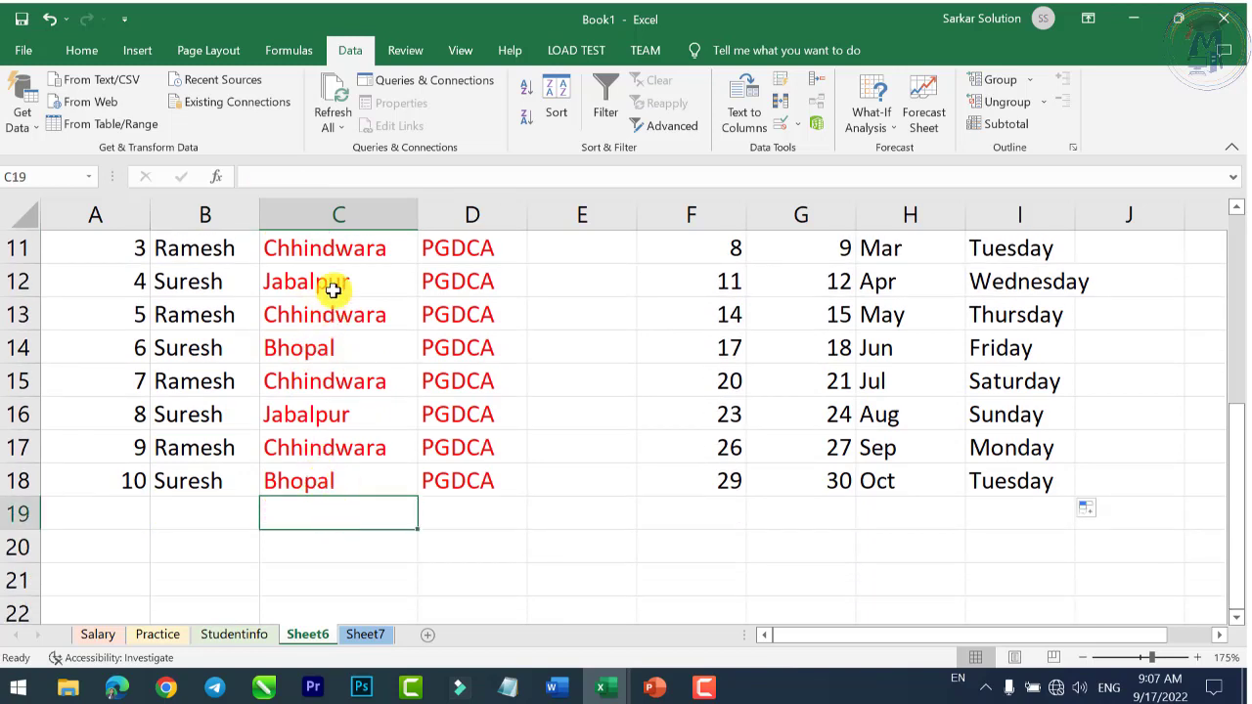
left_click(339, 214)
scroll(333, 372, "up", 2)
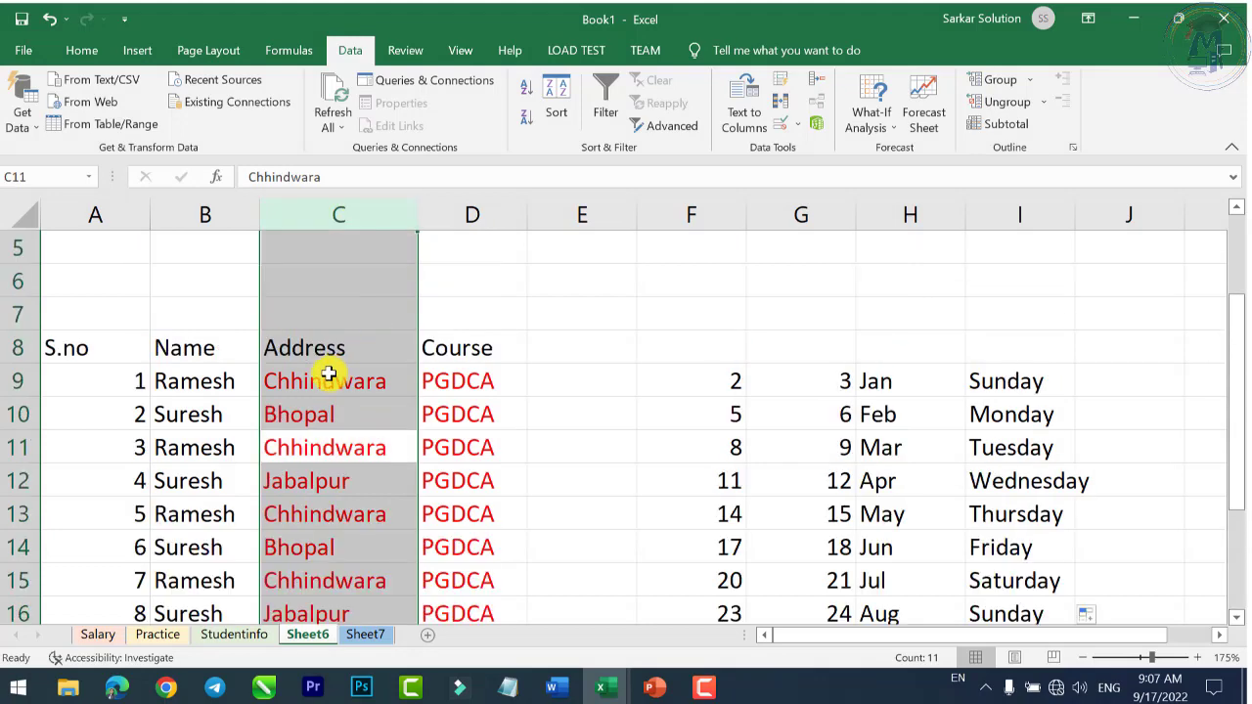
left_click(329, 381)
scroll(318, 570, "down", 1)
scroll(318, 577, "down", 3)
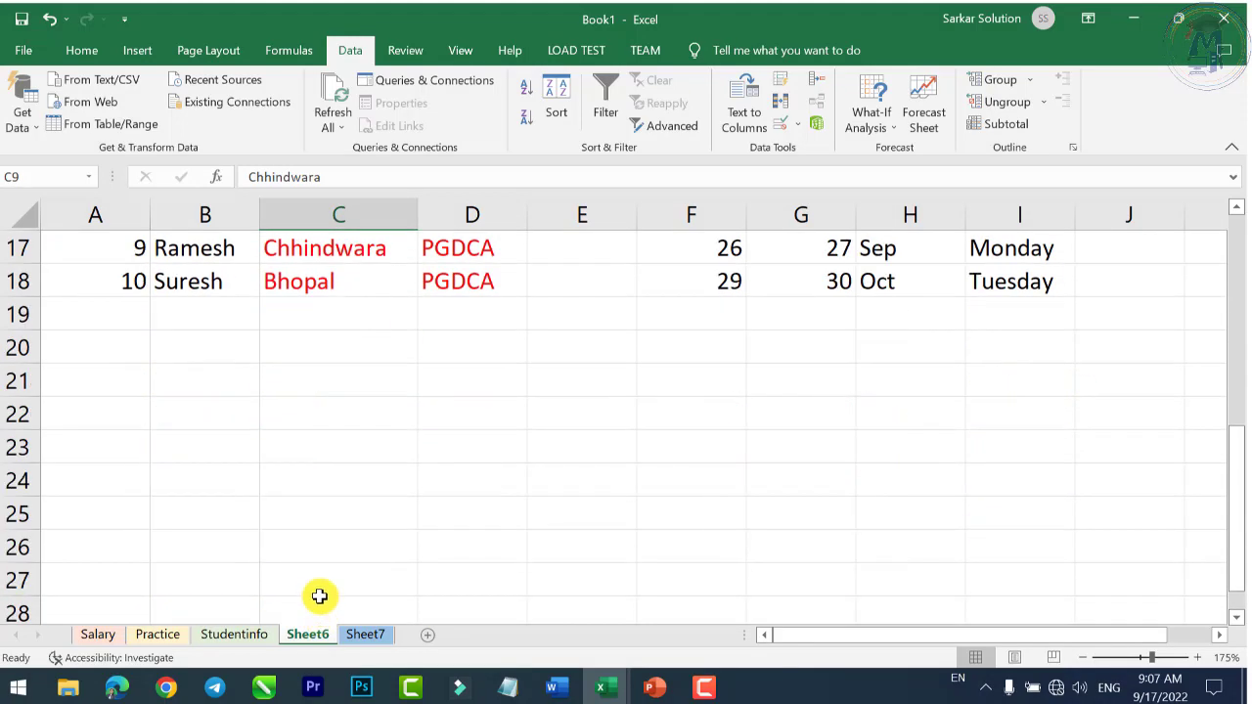
scroll(336, 425, "up", 1)
scroll(319, 445, "up", 1)
Step: Cancel a trial entry in C20 and switch to the blank Sheet7
left_click(318, 446)
type("Chhin")
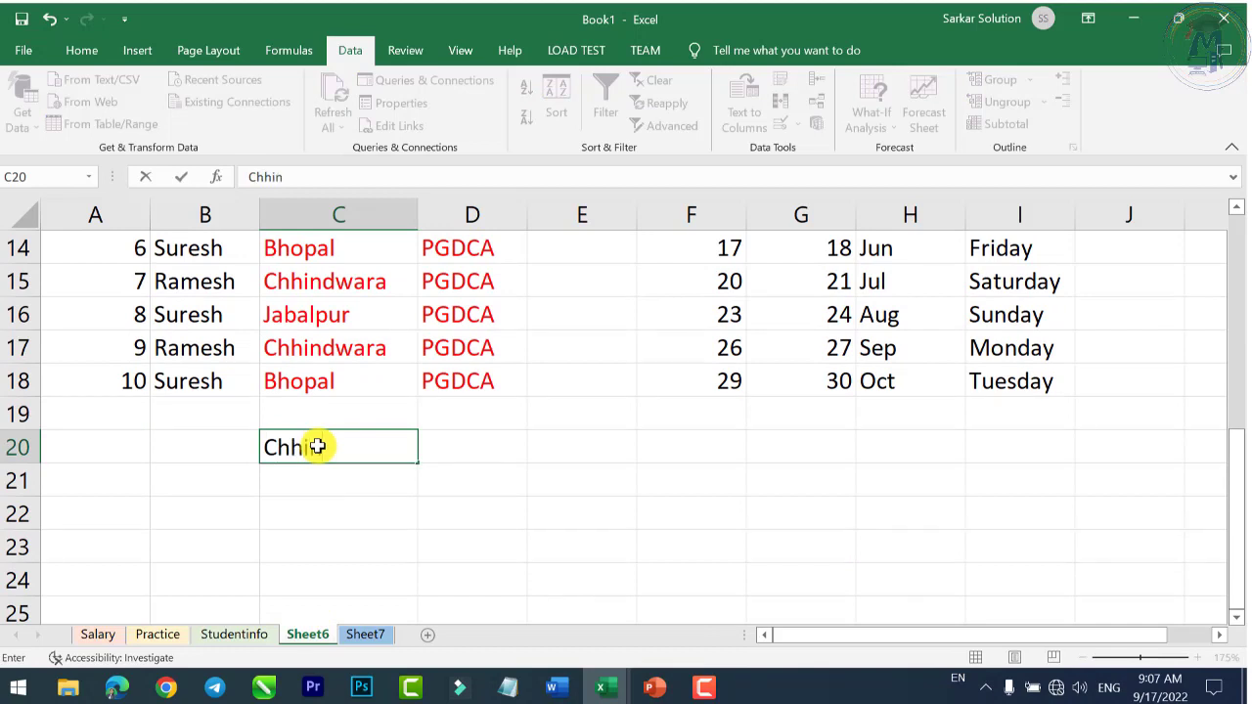
key("Escape")
scroll(626, 438, "down", 2)
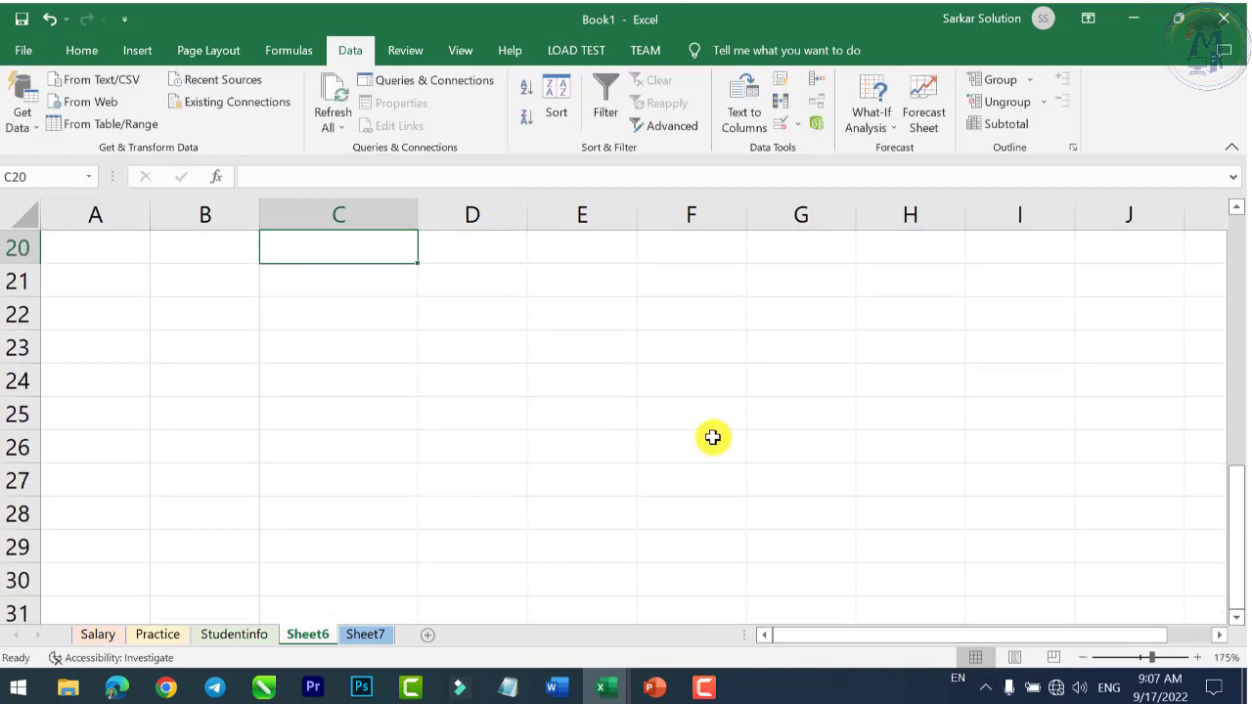
left_click(367, 635)
Step: Widen column B and enter Chhindwara, Bhopal and Jabalpur in B10:B12
scroll(221, 327, "down", 2)
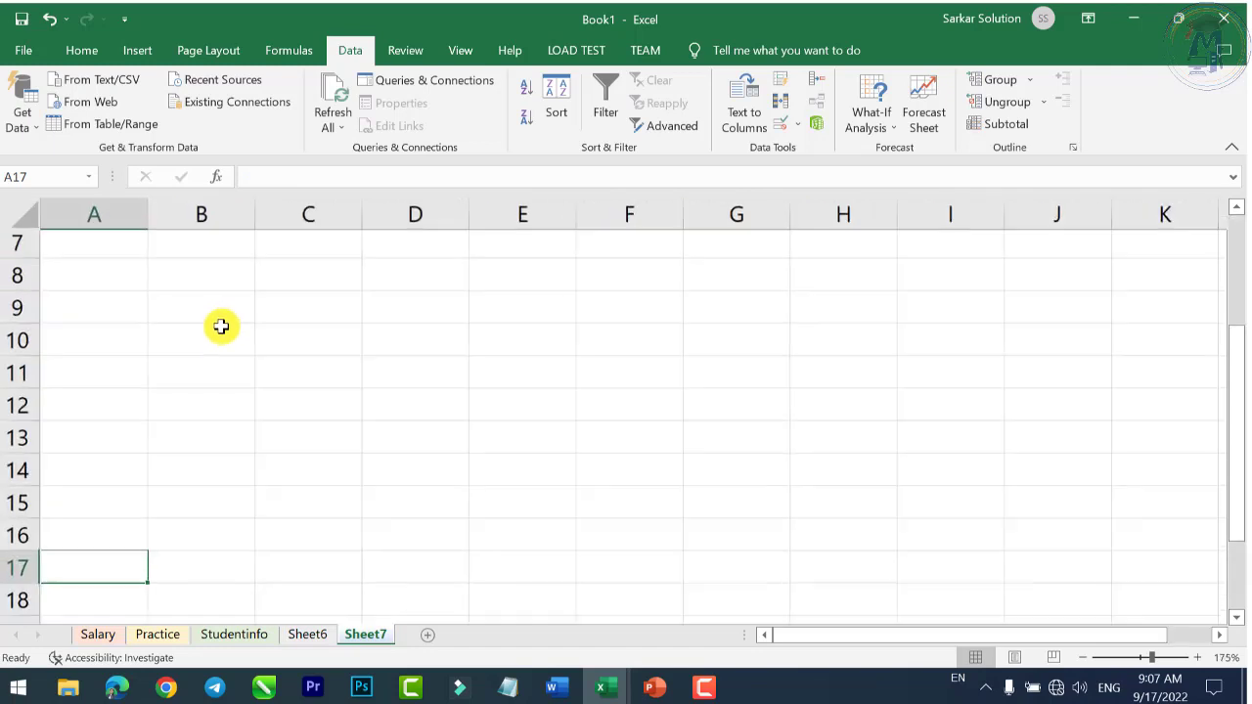
left_click(221, 327)
left_click_drag(255, 214, 340, 214)
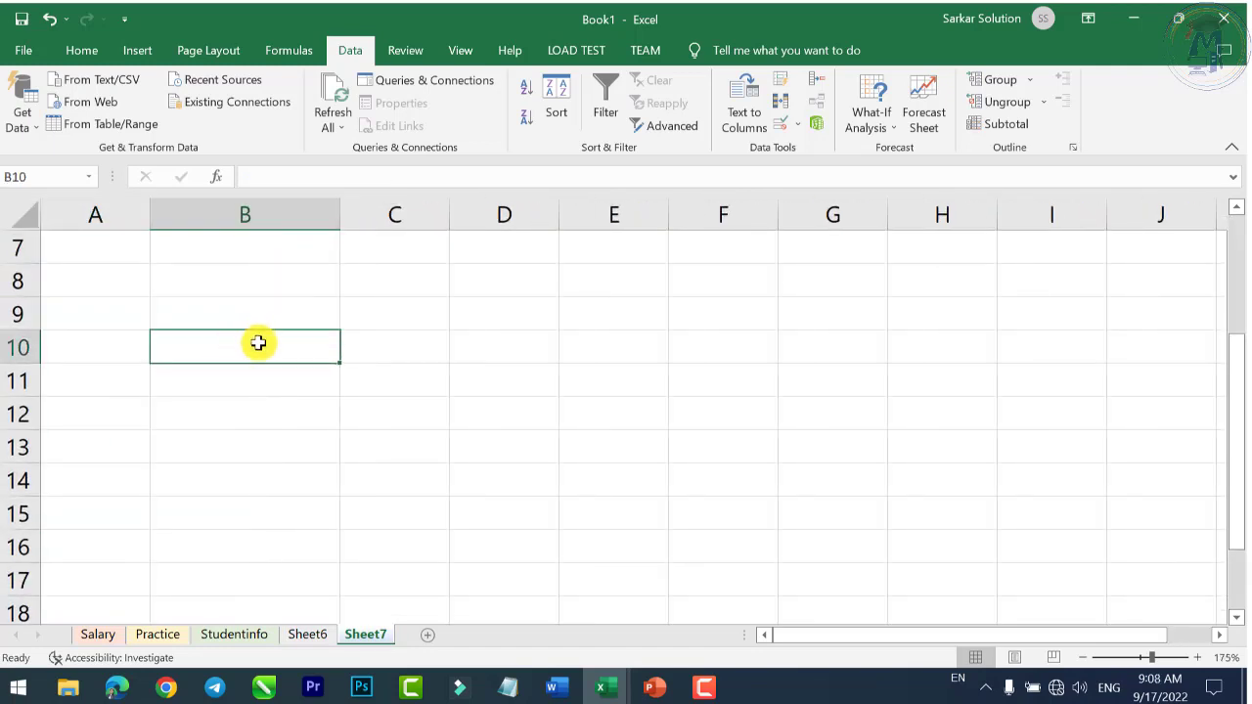
type("Ch")
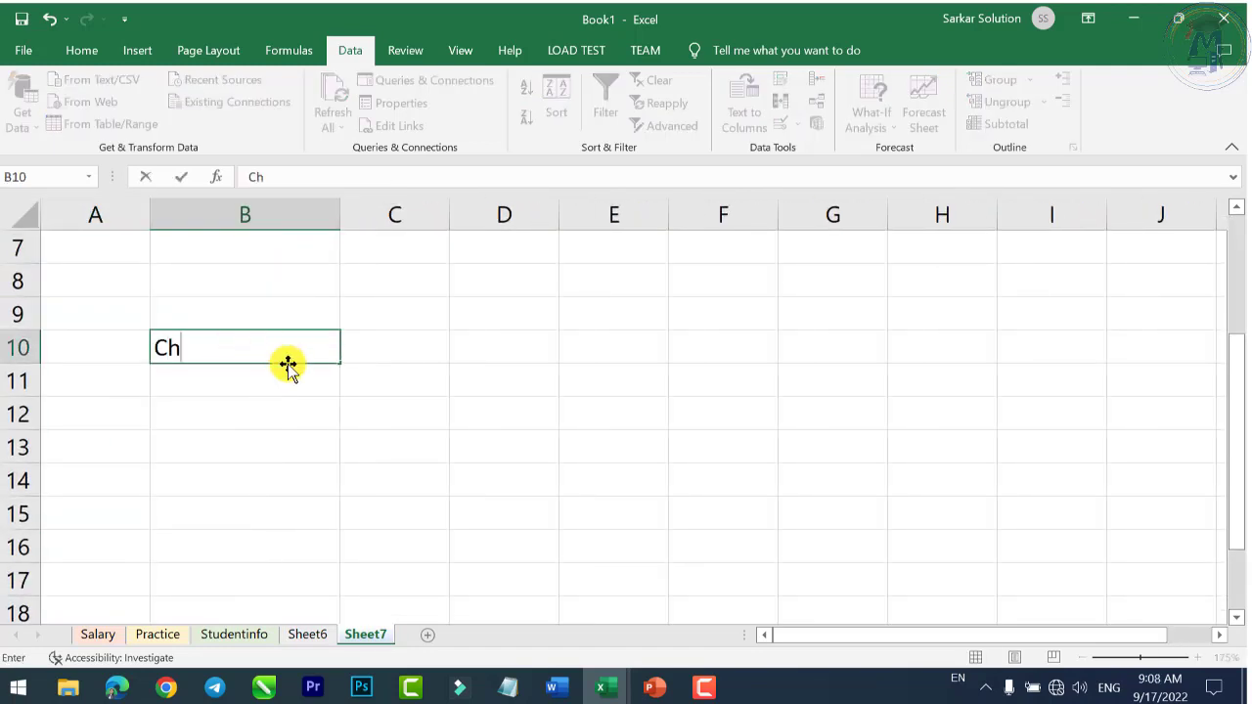
type("hindwara")
key("Return")
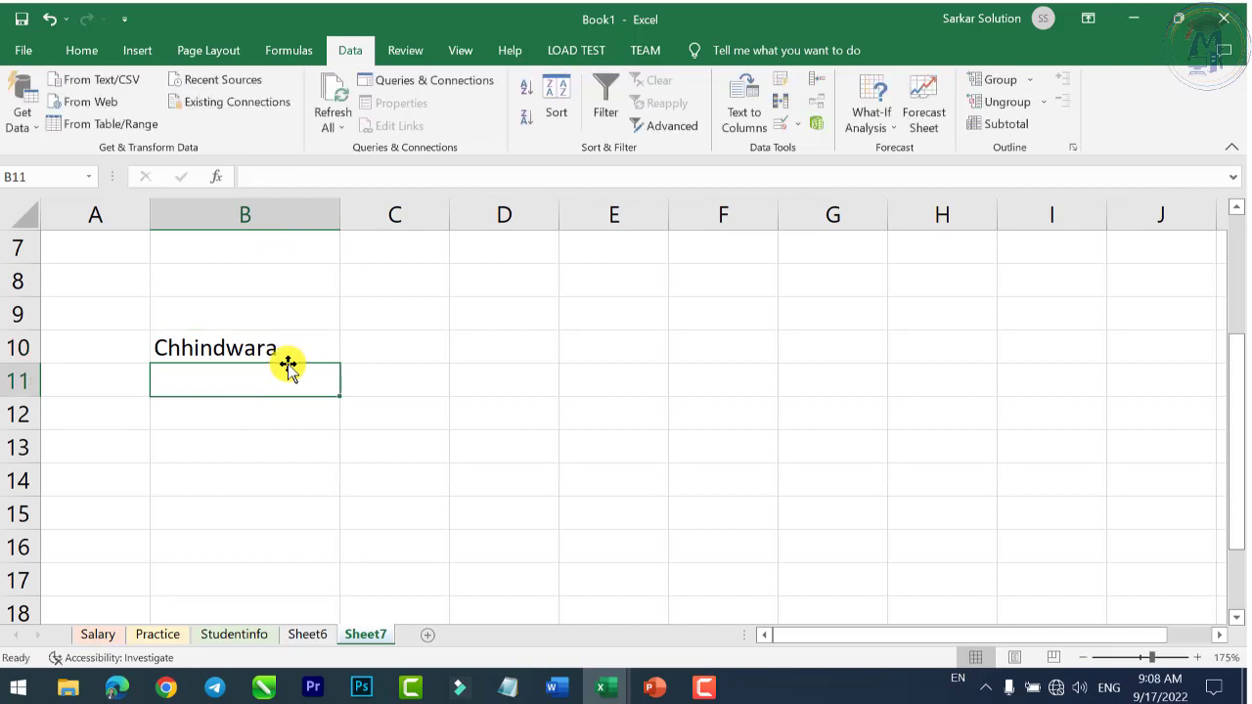
type("Bhopal")
key("Return")
type("J")
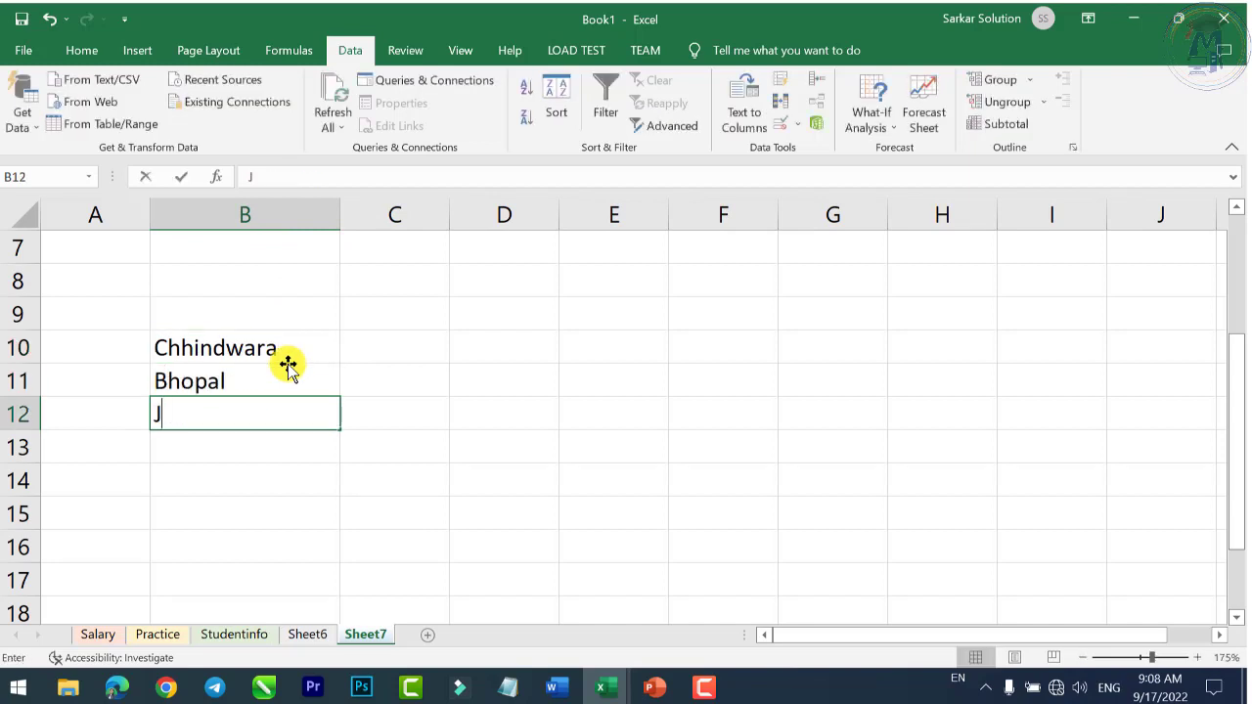
type("abalpur")
key("Return")
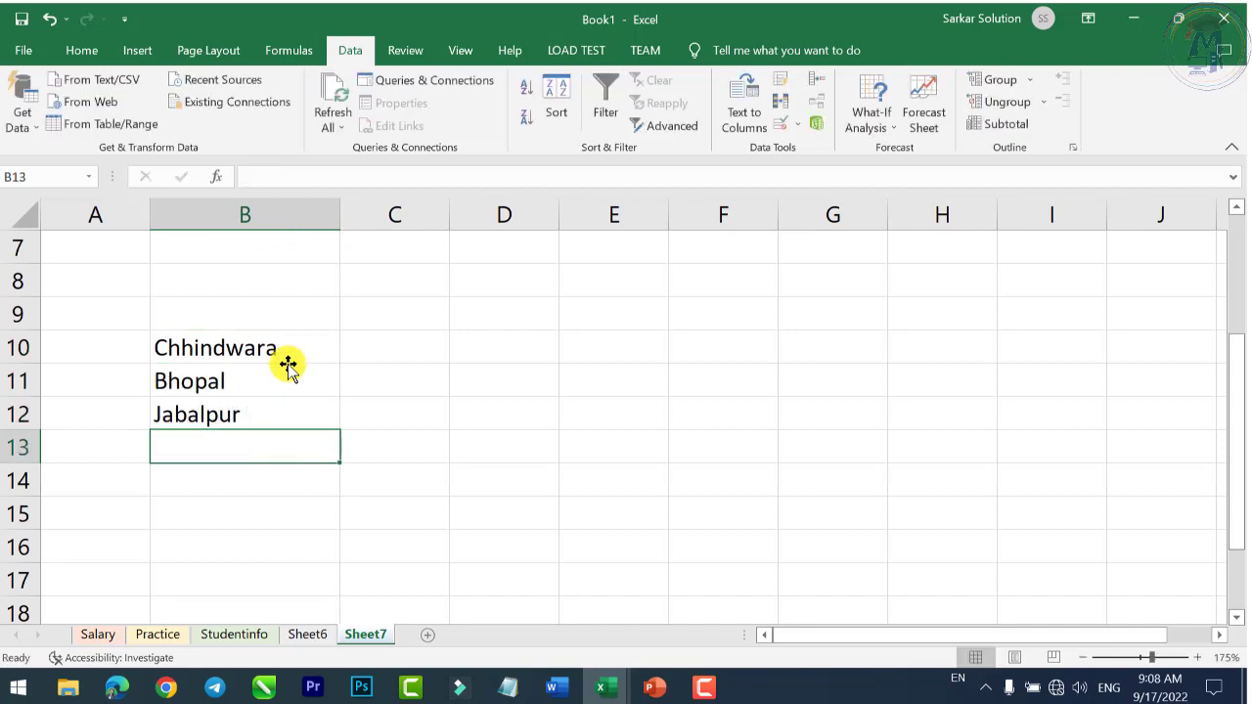
Step: Enter Chhindwara in B13 and B14 by accepting the AutoComplete suggestion
type("Chhindwara")
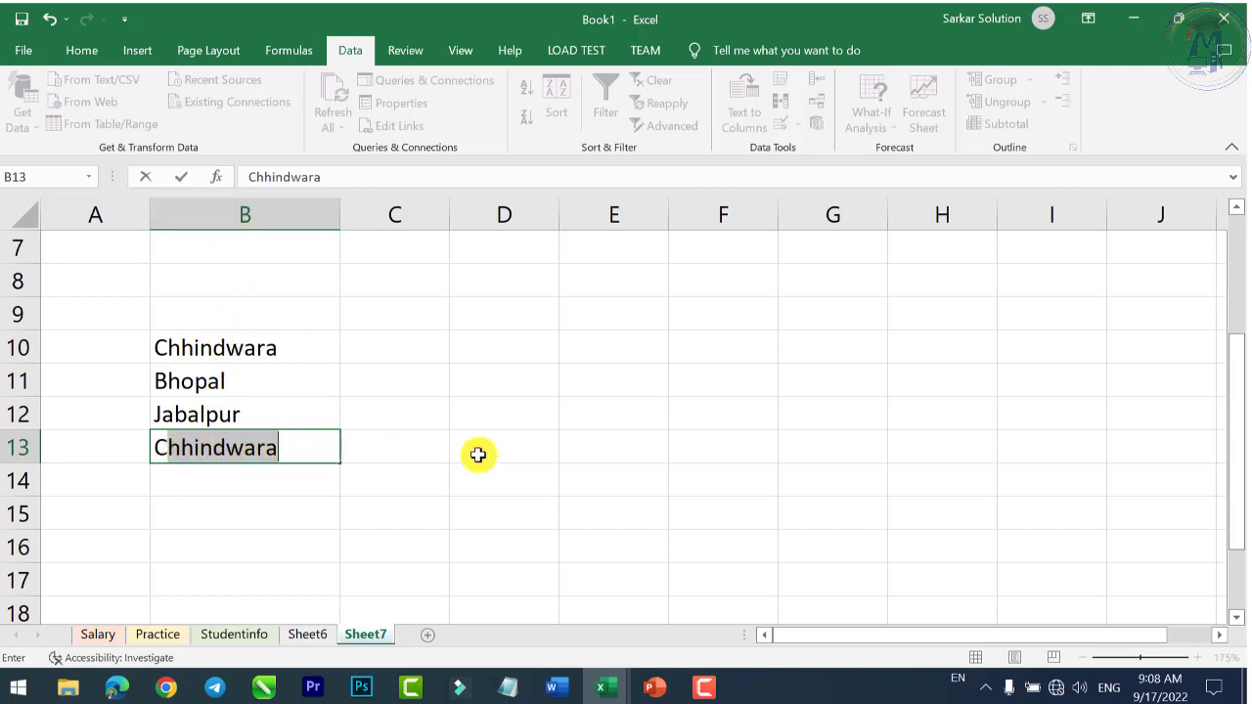
key("Return")
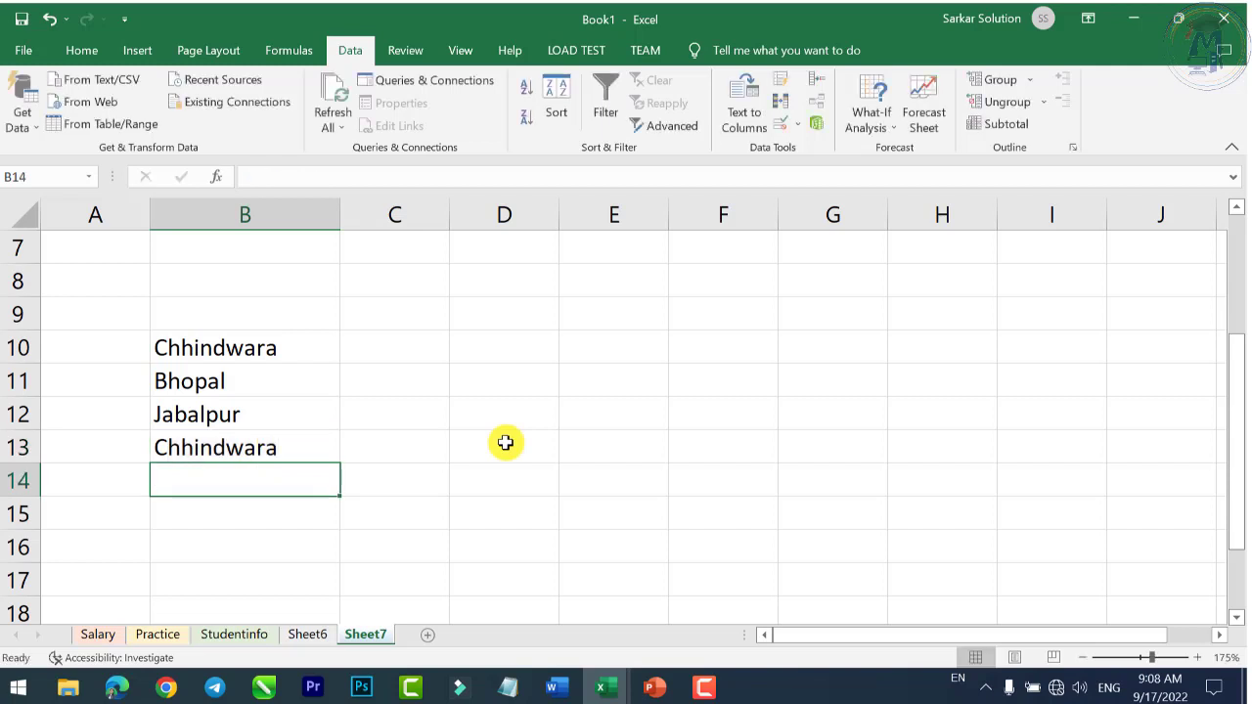
type("C")
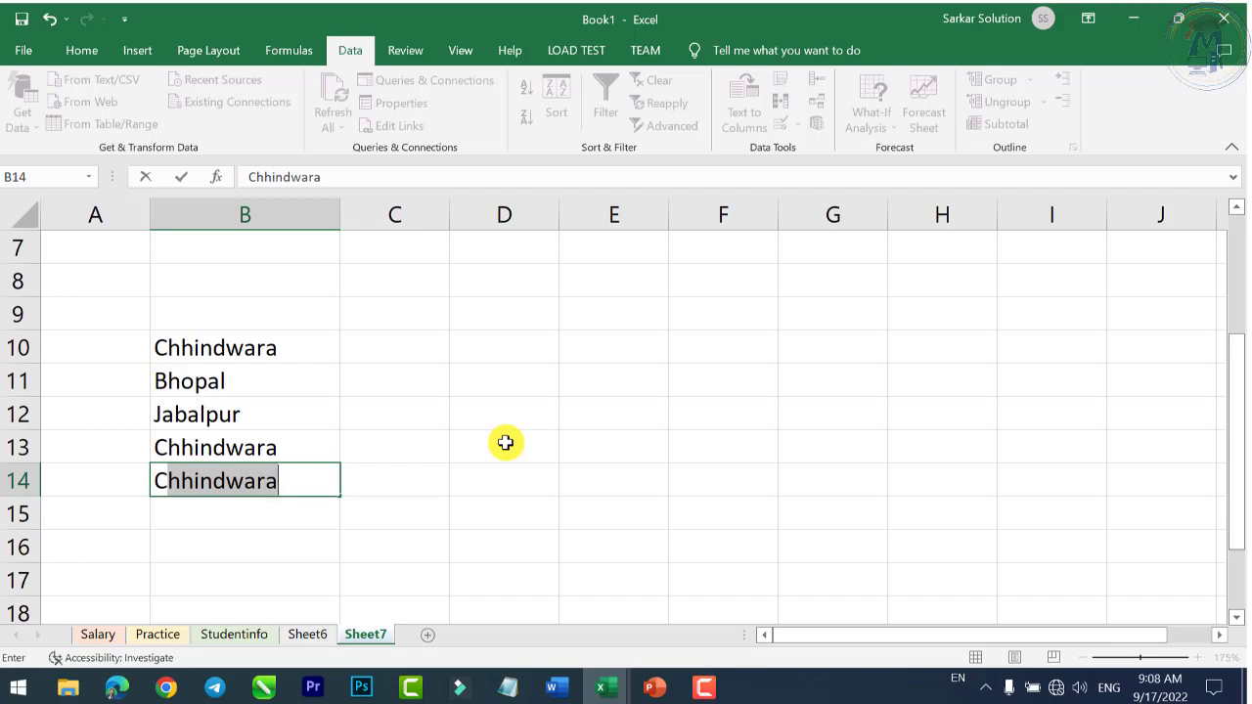
type("hind")
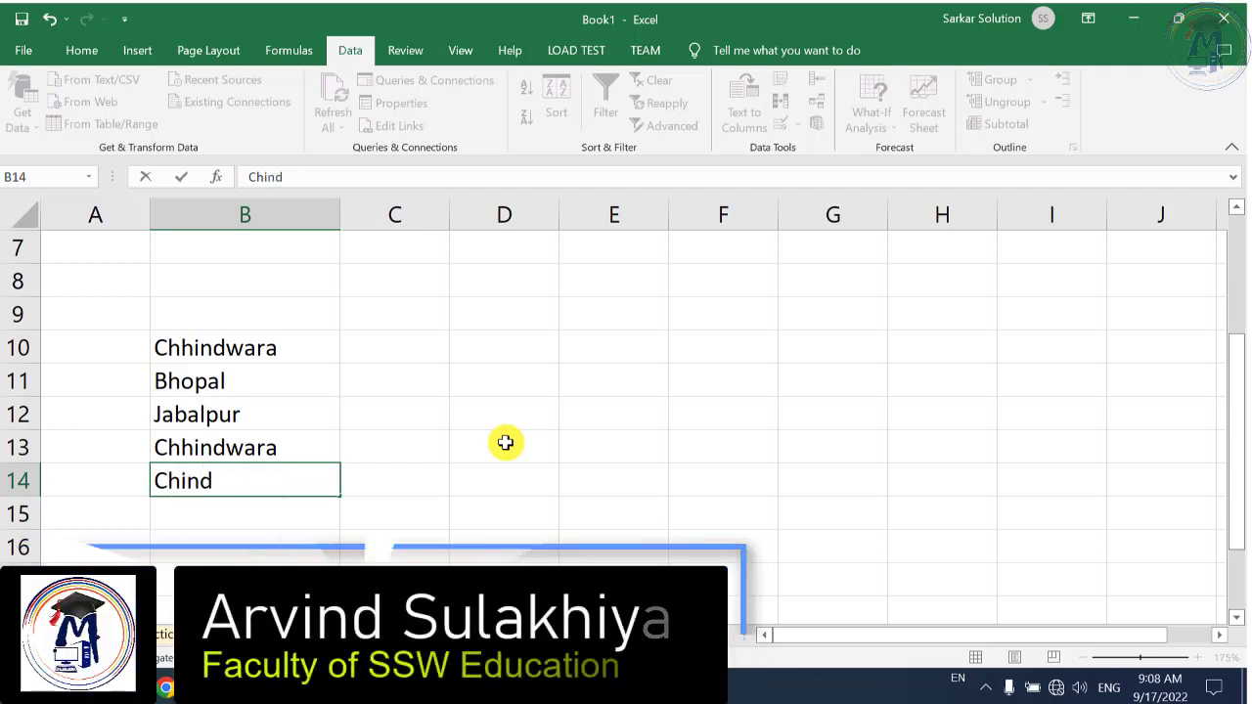
key("BackSpace")
key("BackSpace")
key("BackSpace")
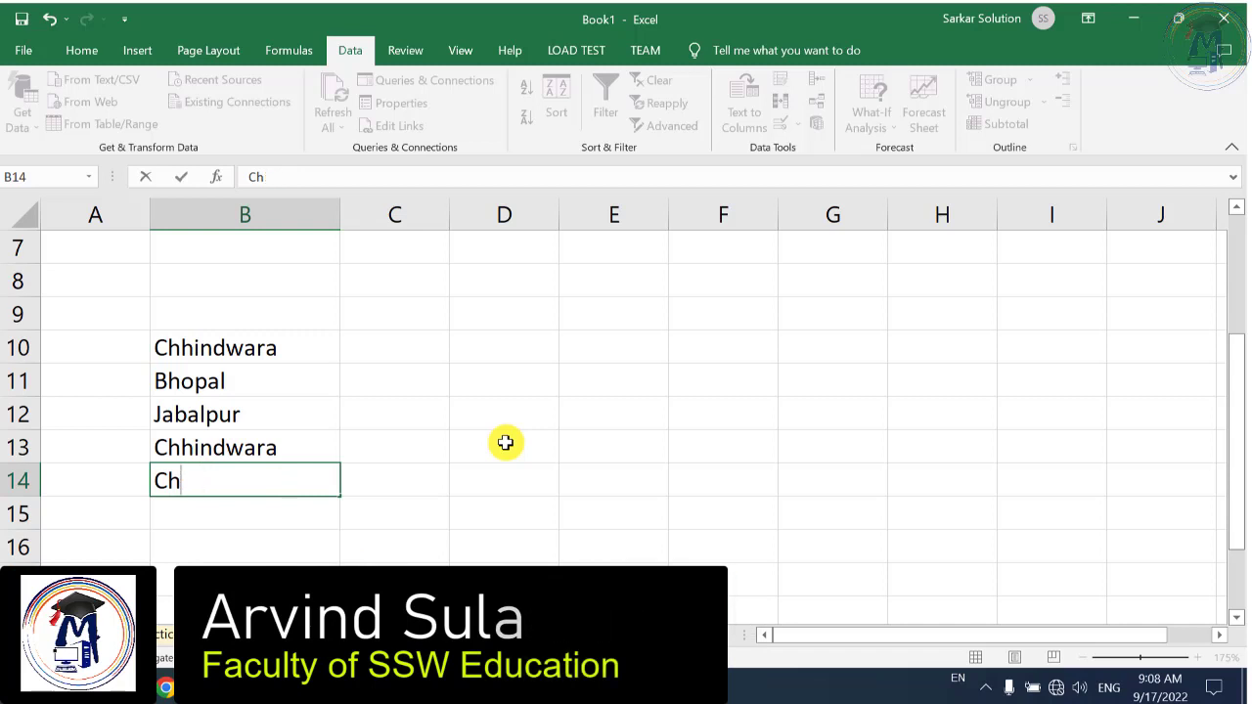
type("and")
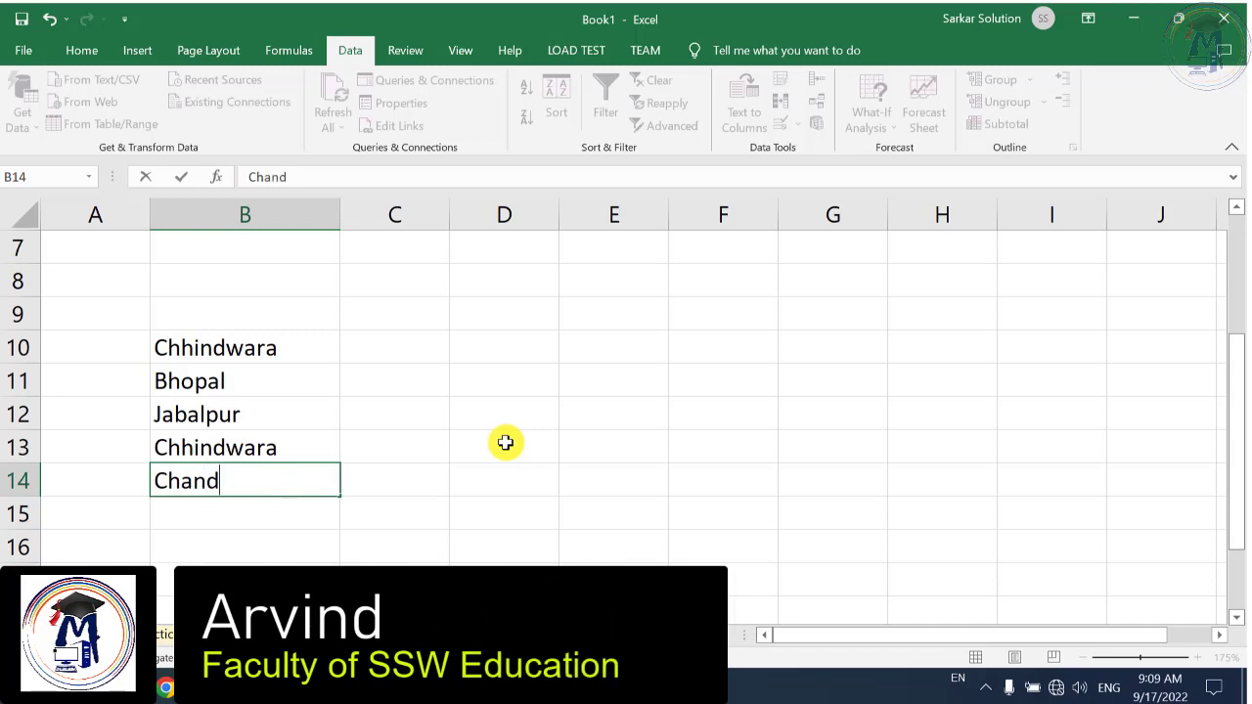
key("BackSpace")
key("BackSpace")
key("BackSpace")
key("BackSpace")
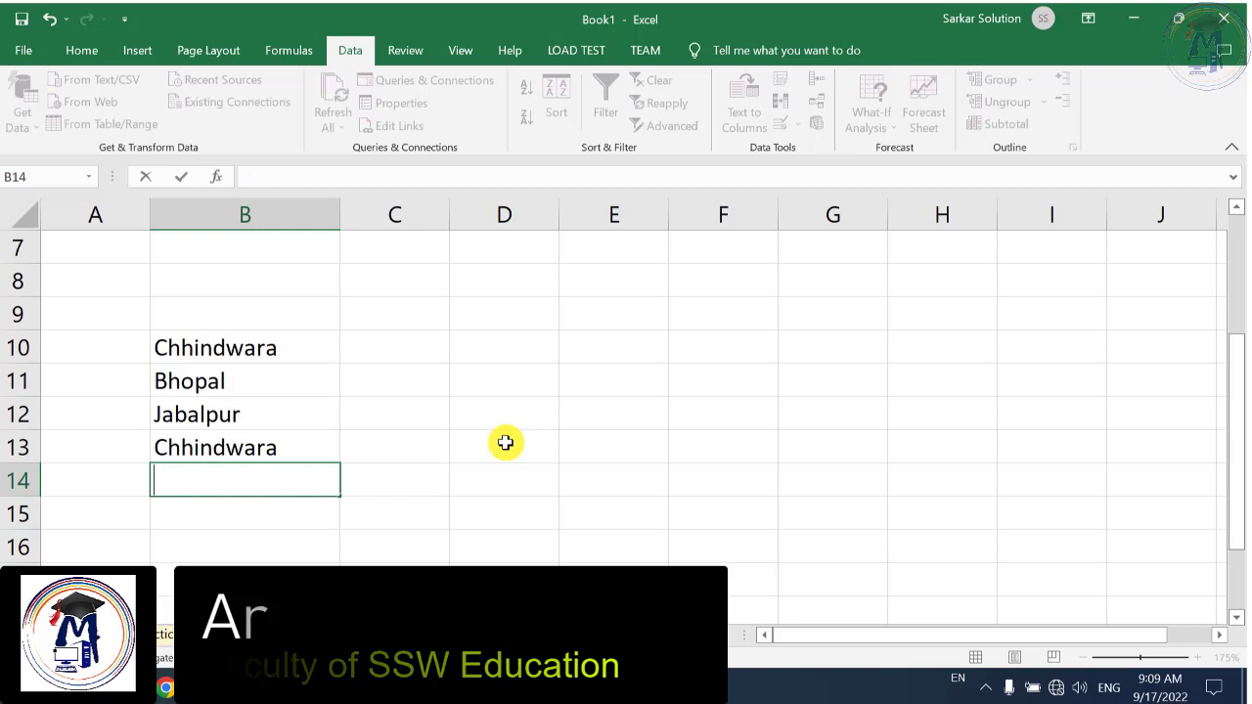
type("c")
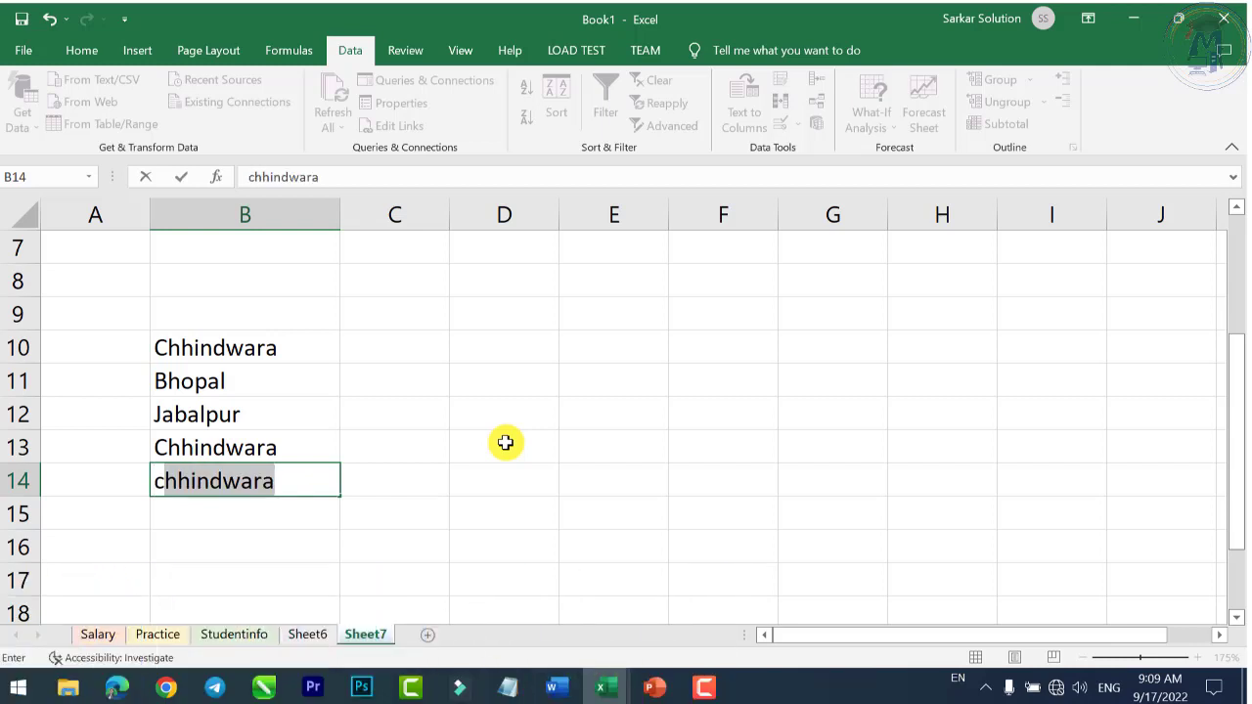
key("Return")
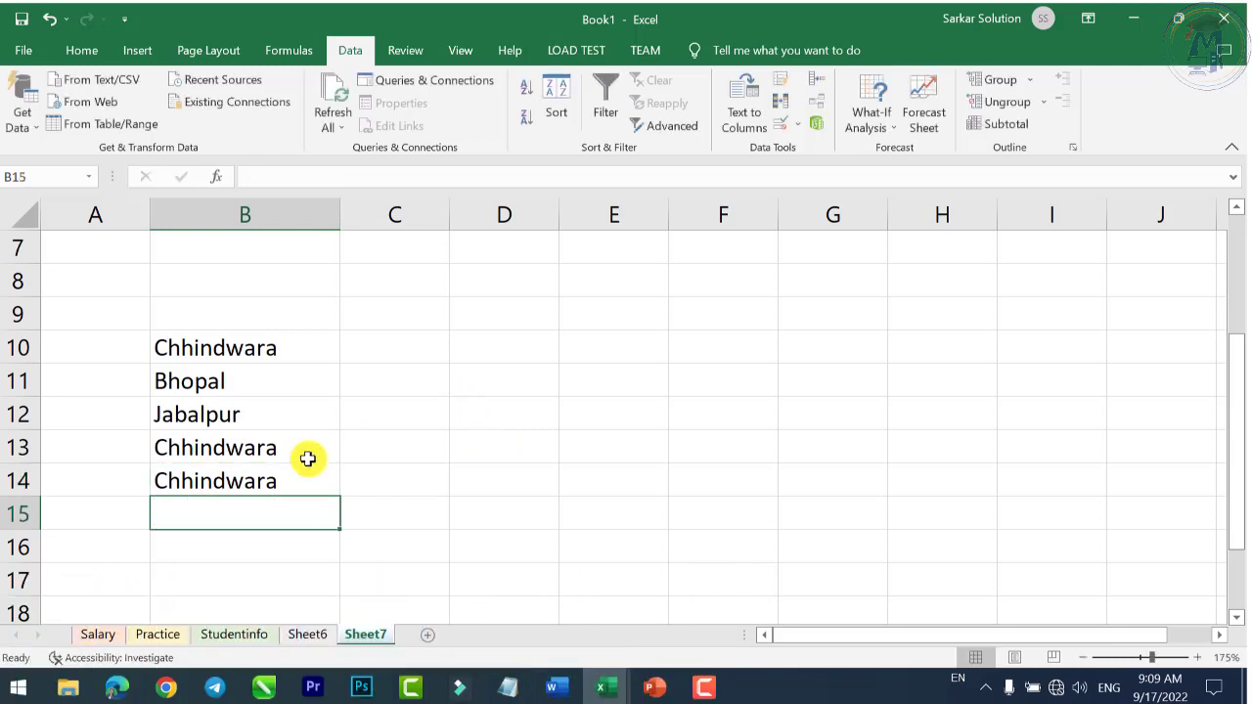
Step: Accept AutoComplete for Bhopal and Jabalpur in B15:B16, then return to Sheet6
type("B")
key("Return")
type("J")
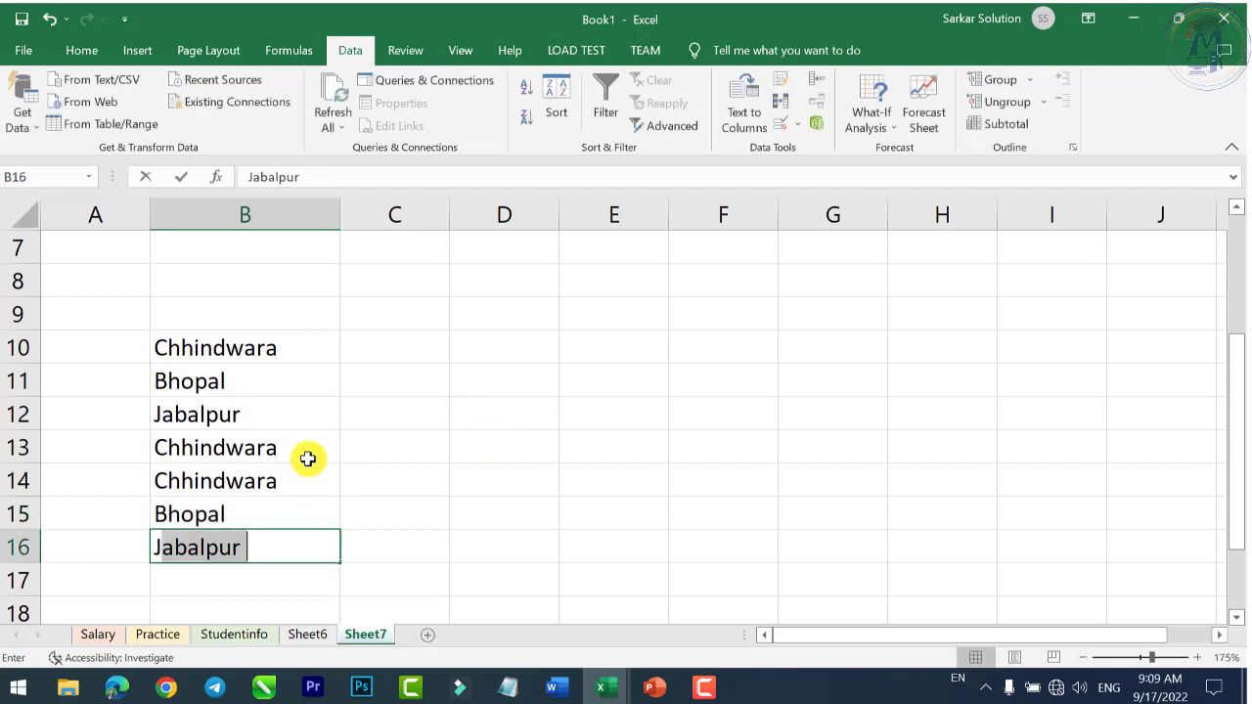
key("Return")
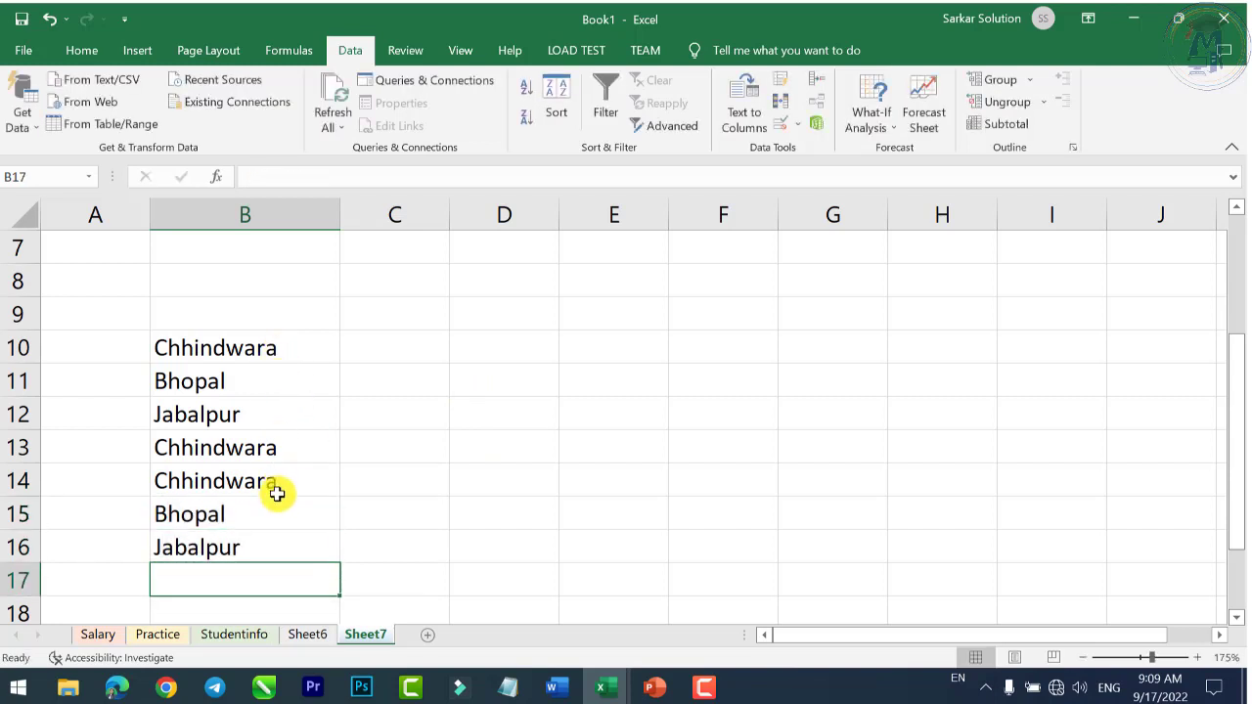
left_click(309, 635)
scroll(328, 509, "up", 6)
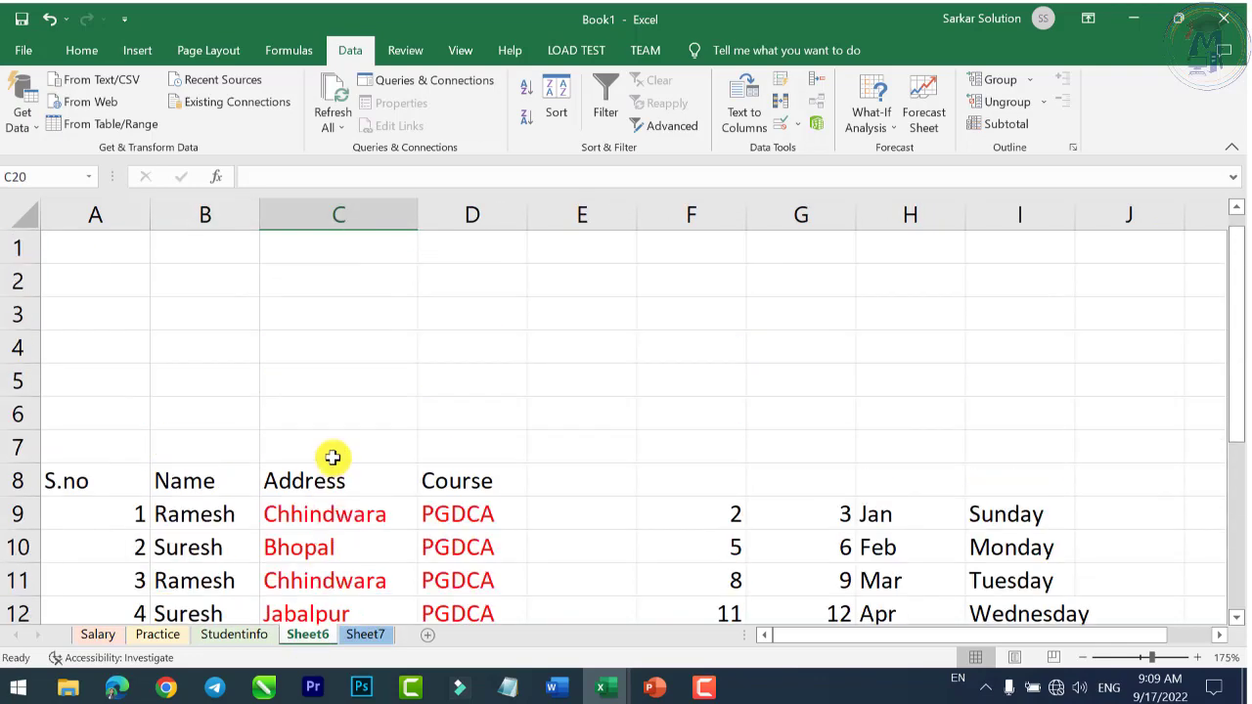